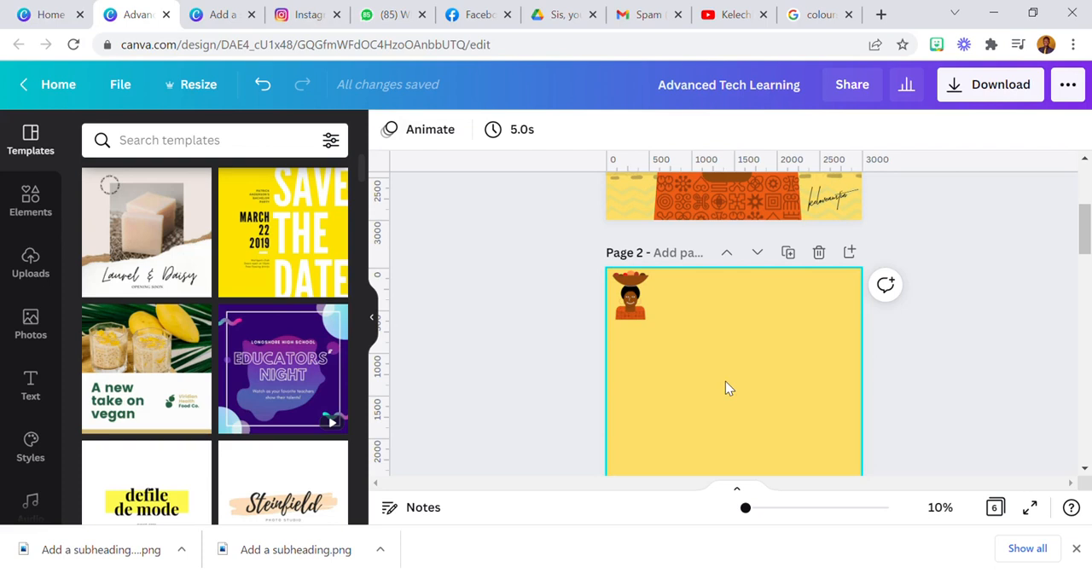
Examine the finished woman portrait on page 1 and its small reference copy on the yellow page 2
{"action": "left_click", "coordinate": [1076, 549]}
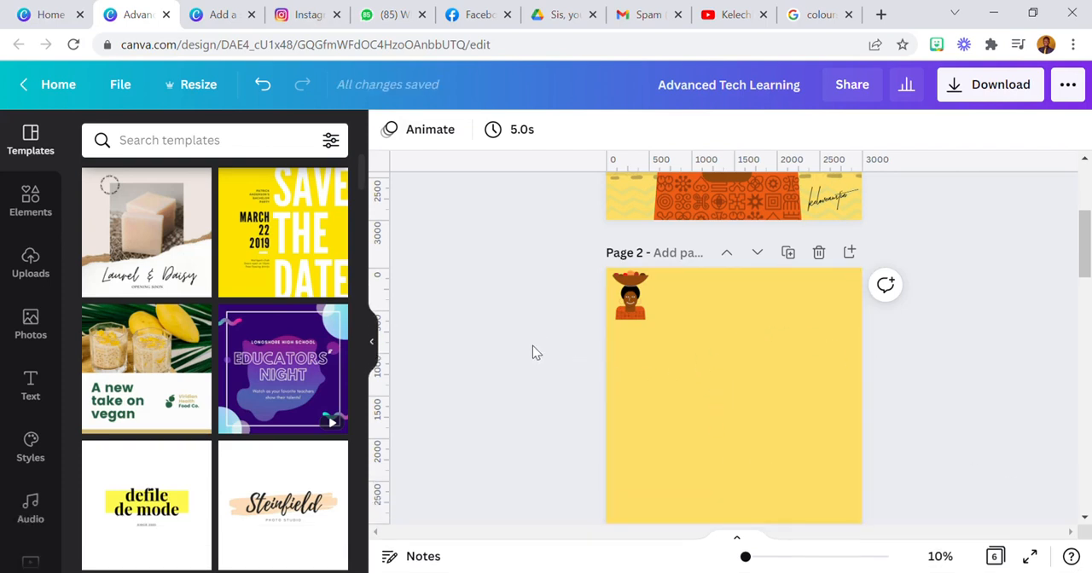
{"action": "scroll", "coordinate": [556, 368], "scroll_direction": "up", "scroll_amount": 3}
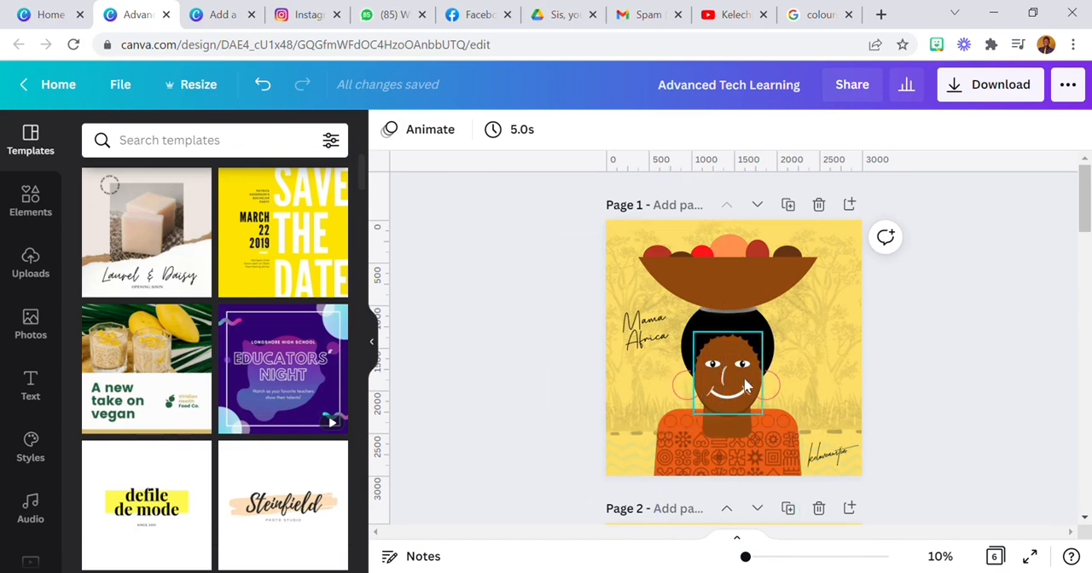
{"action": "scroll", "coordinate": [734, 375], "scroll_direction": "down", "scroll_amount": 2}
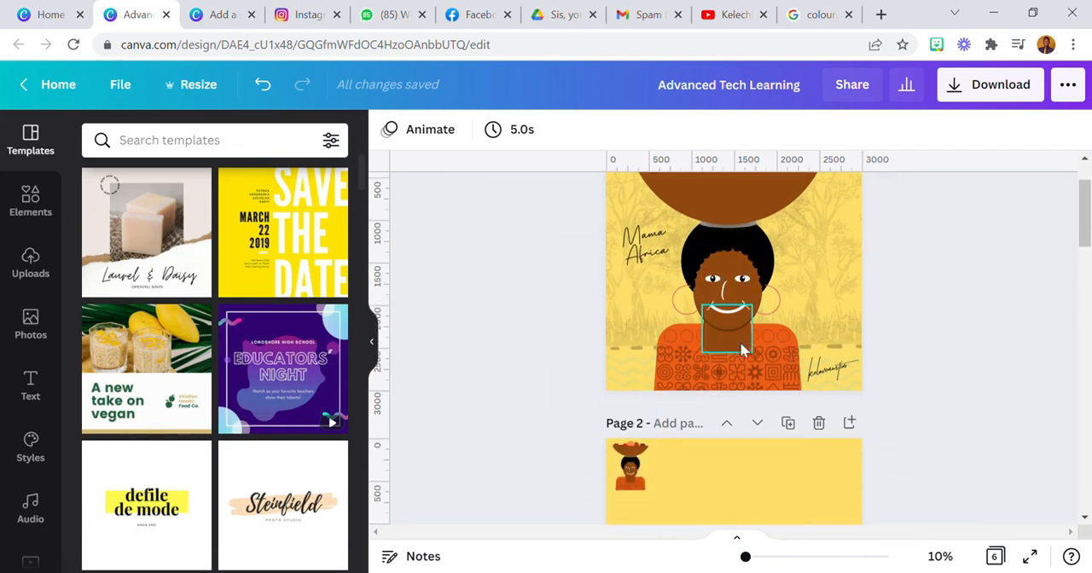
{"action": "scroll", "coordinate": [732, 339], "scroll_direction": "down", "scroll_amount": 2}
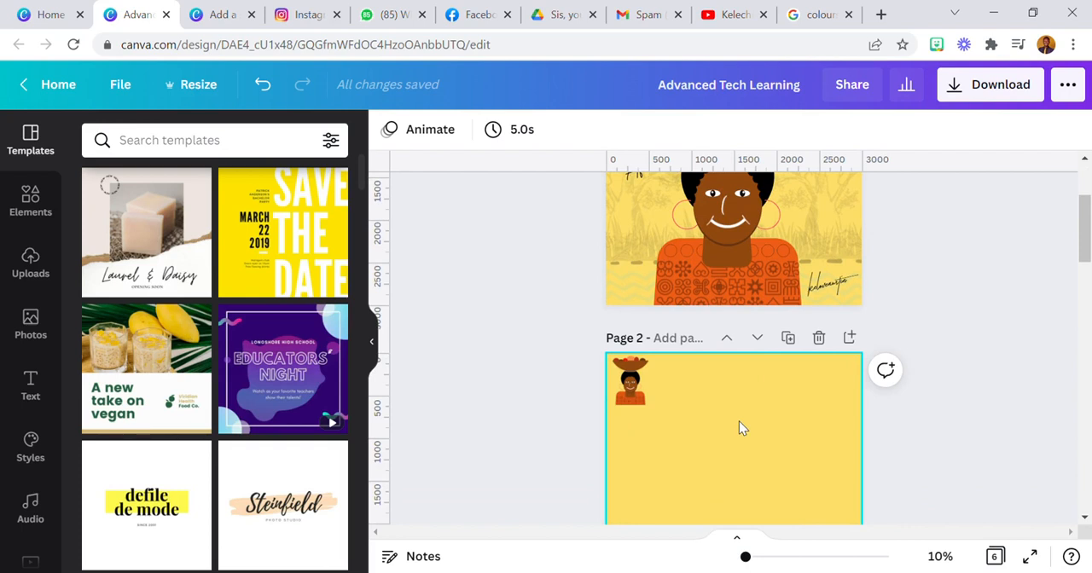
{"action": "left_click", "coordinate": [647, 387]}
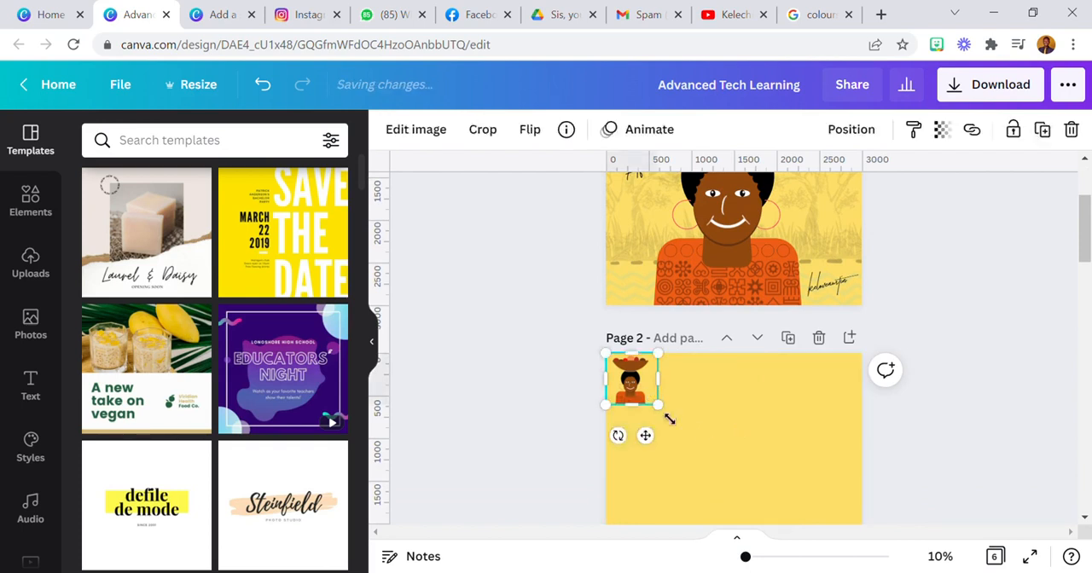
{"action": "scroll", "coordinate": [676, 415], "scroll_direction": "down", "scroll_amount": 4}
{"action": "scroll", "coordinate": [657, 316], "scroll_direction": "up", "scroll_amount": 2}
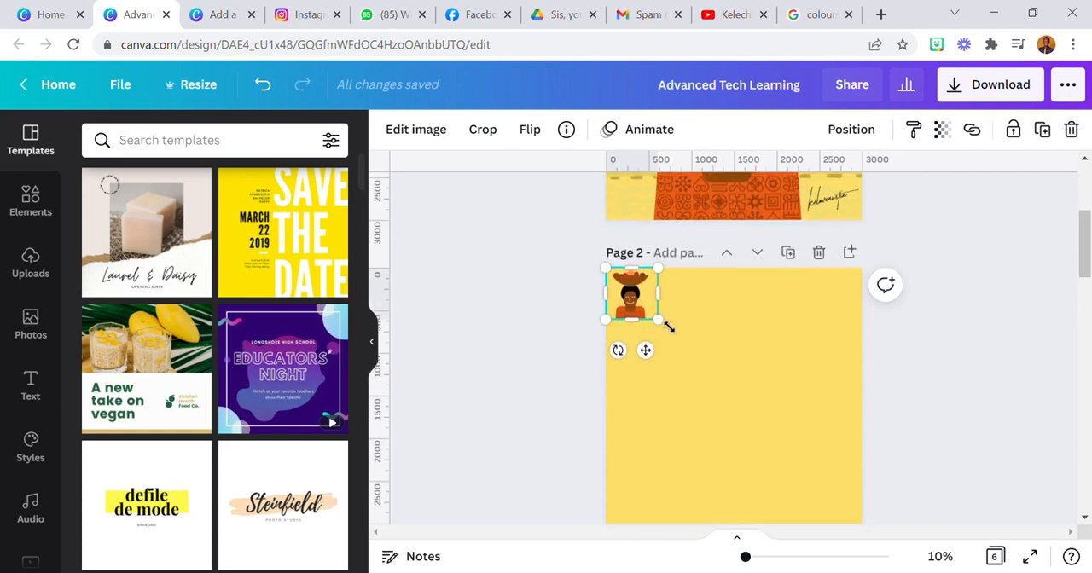
{"action": "left_click", "coordinate": [714, 345]}
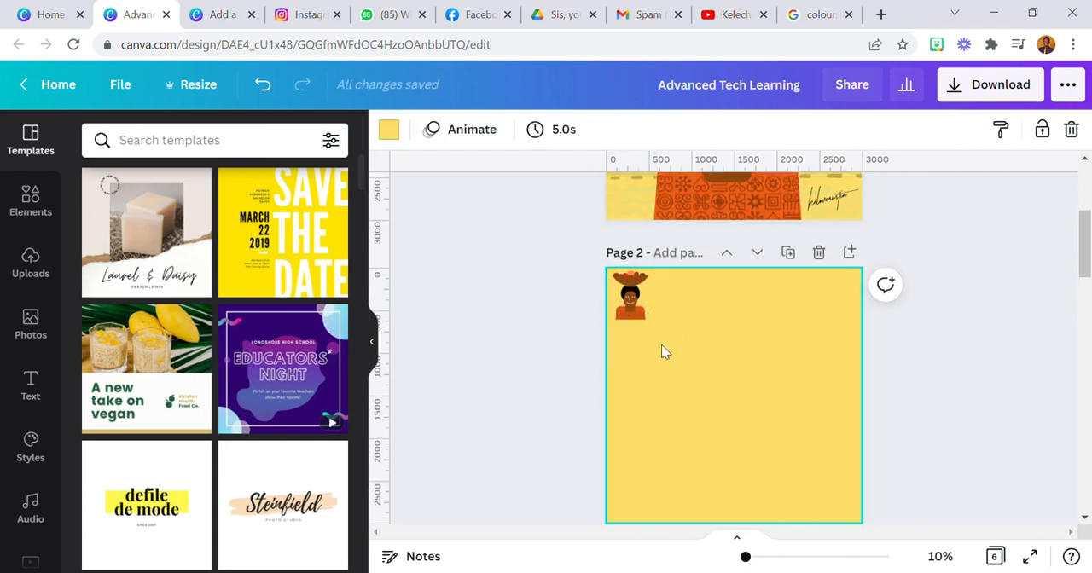
Add a circle to page 2 and reshape it into an upright oval about 1100 px wide and 1300 px tall
{"action": "left_click", "coordinate": [32, 204]}
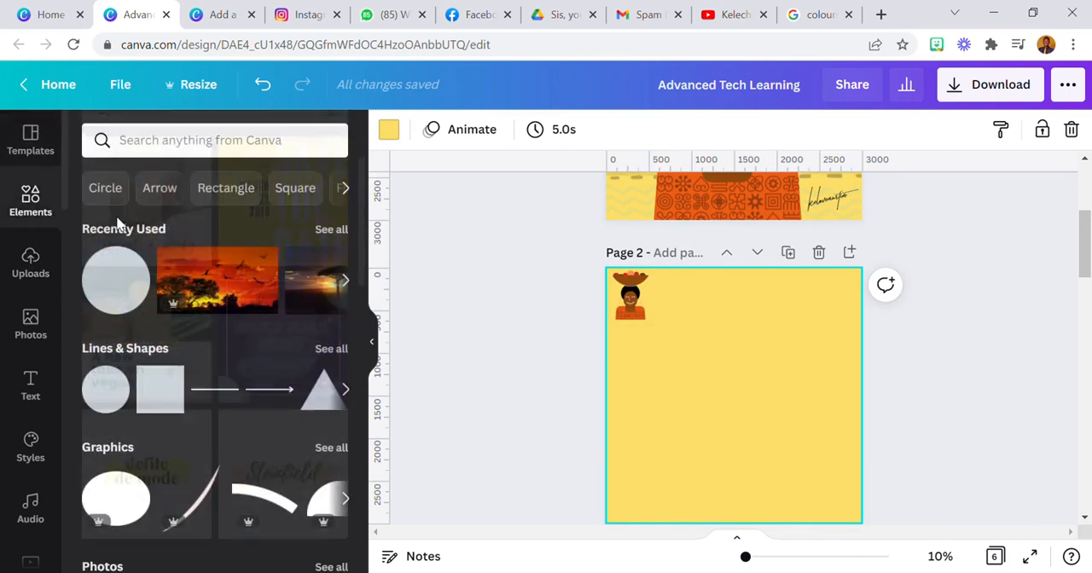
{"action": "left_click", "coordinate": [135, 290]}
{"action": "left_click_drag", "start_coordinate": [663, 394], "coordinate": [695, 395]}
{"action": "left_click_drag", "start_coordinate": [804, 326], "coordinate": [780, 359]}
{"action": "left_click_drag", "start_coordinate": [753, 415], "coordinate": [790, 398]}
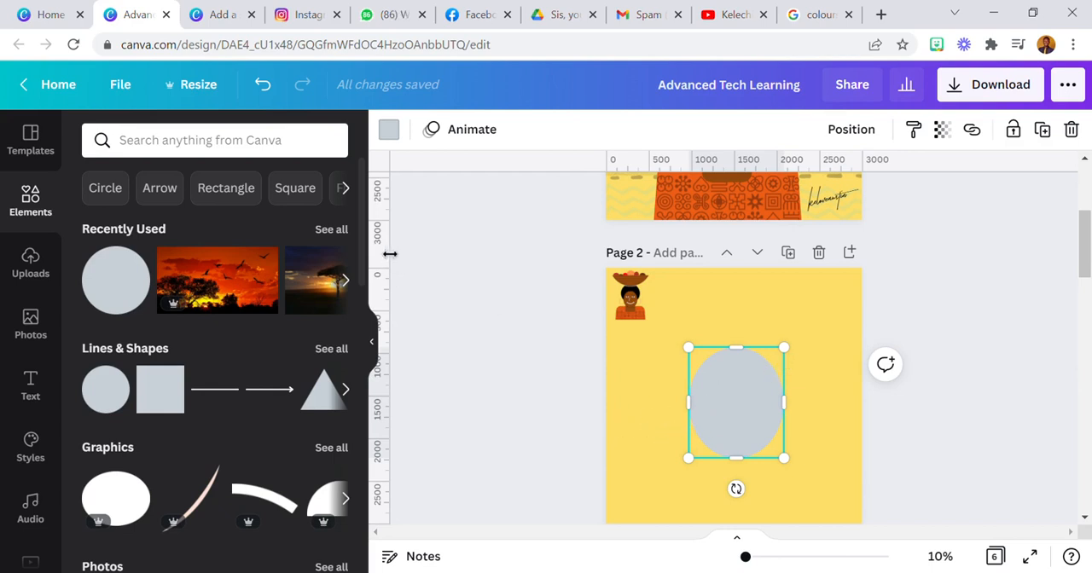
Fill the oval with the lighter brown document color and place it in the lower middle of page 2 as the face
{"action": "left_click", "coordinate": [388, 130]}
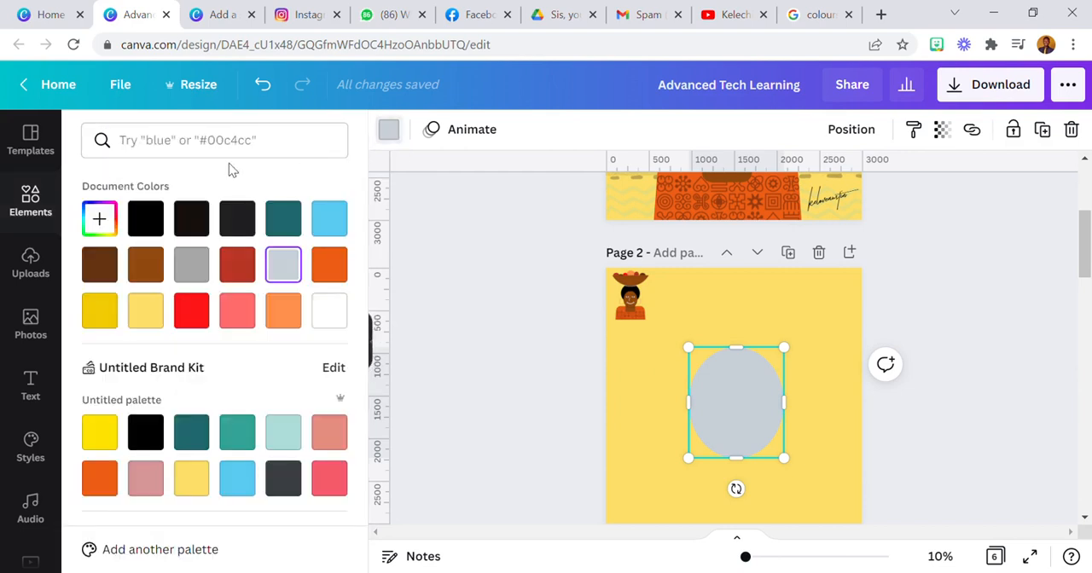
{"action": "left_click", "coordinate": [142, 267]}
{"action": "left_click_drag", "start_coordinate": [744, 385], "coordinate": [750, 400]}
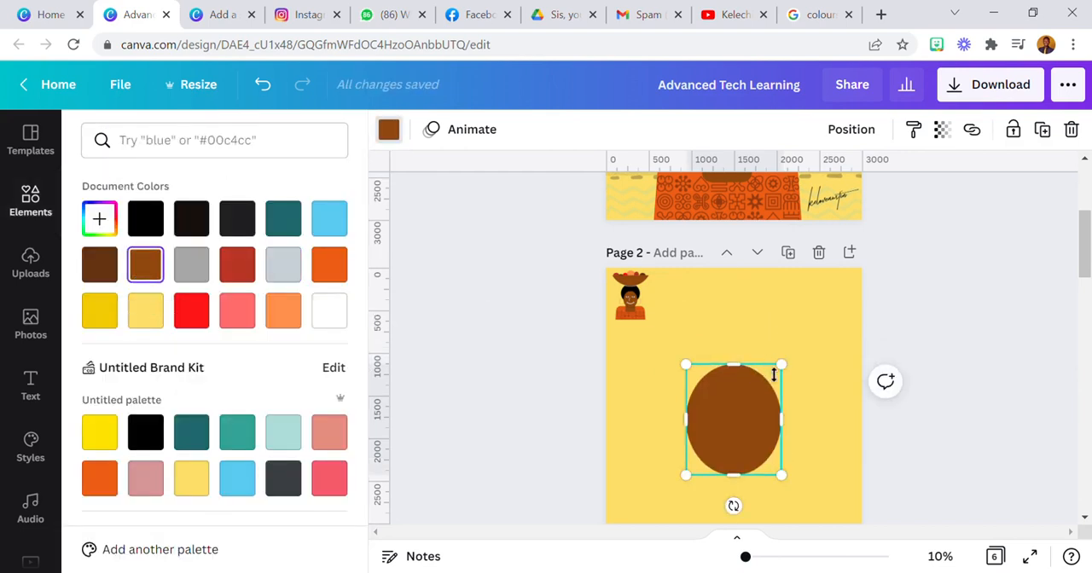
{"action": "left_click_drag", "start_coordinate": [773, 371], "coordinate": [773, 375]}
{"action": "left_click", "coordinate": [767, 340]}
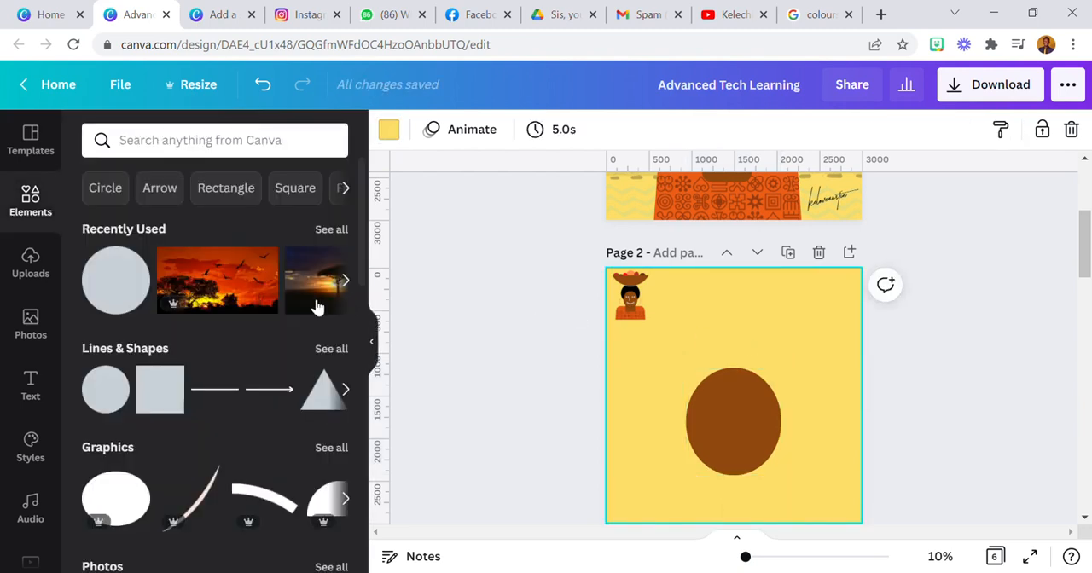
Add a second circle, enlarge it to about 1400 px across, and center it over the upper part of the face oval
{"action": "left_click", "coordinate": [116, 281]}
{"action": "left_click_drag", "start_coordinate": [663, 325], "coordinate": [710, 372]}
{"action": "left_click_drag", "start_coordinate": [764, 429], "coordinate": [735, 386]}
{"action": "left_click_drag", "start_coordinate": [677, 421], "coordinate": [667, 434]}
{"action": "left_click_drag", "start_coordinate": [742, 401], "coordinate": [756, 401]}
{"action": "left_click_drag", "start_coordinate": [787, 435], "coordinate": [758, 423]}
Fill the large circle with black and send it behind the brown face oval as the hair
{"action": "left_click", "coordinate": [388, 129]}
{"action": "left_click", "coordinate": [145, 218]}
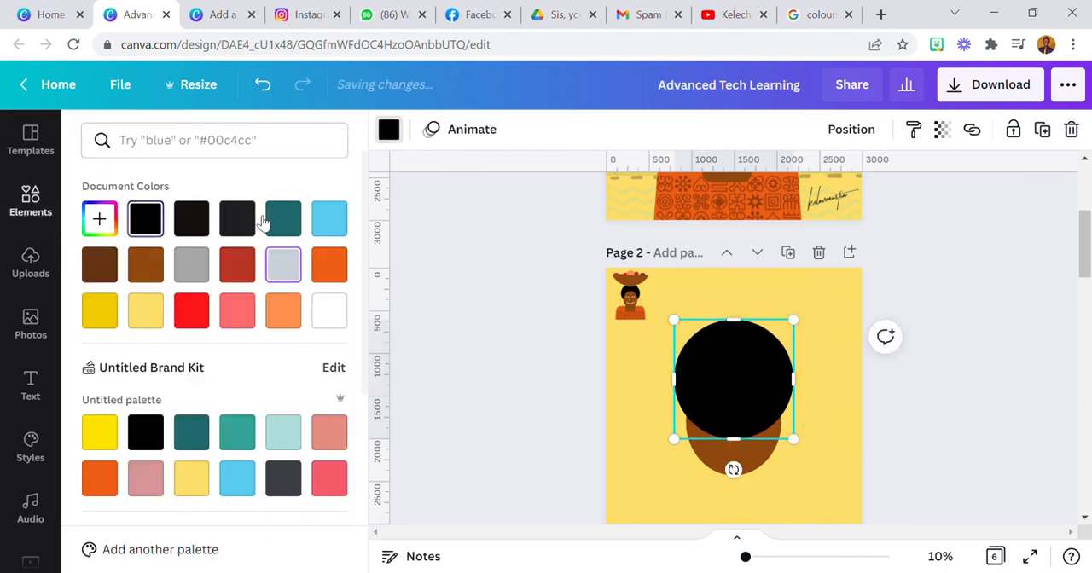
{"action": "left_click", "coordinate": [851, 129]}
{"action": "left_click", "coordinate": [785, 180]}
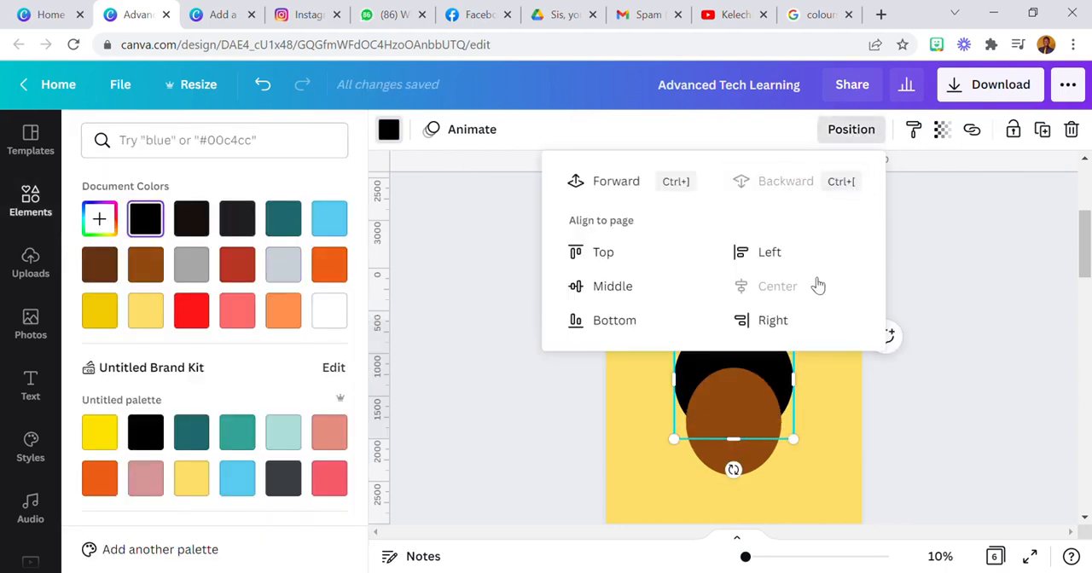
{"action": "left_click", "coordinate": [819, 450]}
Reduce the brown face oval slightly and keep it centered against the hair circle
{"action": "left_click", "coordinate": [747, 413]}
{"action": "mouse_move", "coordinate": [687, 369]}
{"action": "left_mouse_down"}
{"action": "mouse_move", "coordinate": [698, 380]}
{"action": "mouse_move", "coordinate": [688, 371]}
{"action": "left_mouse_up"}
{"action": "left_click_drag", "start_coordinate": [717, 410], "coordinate": [736, 439]}
{"action": "left_click", "coordinate": [836, 378]}
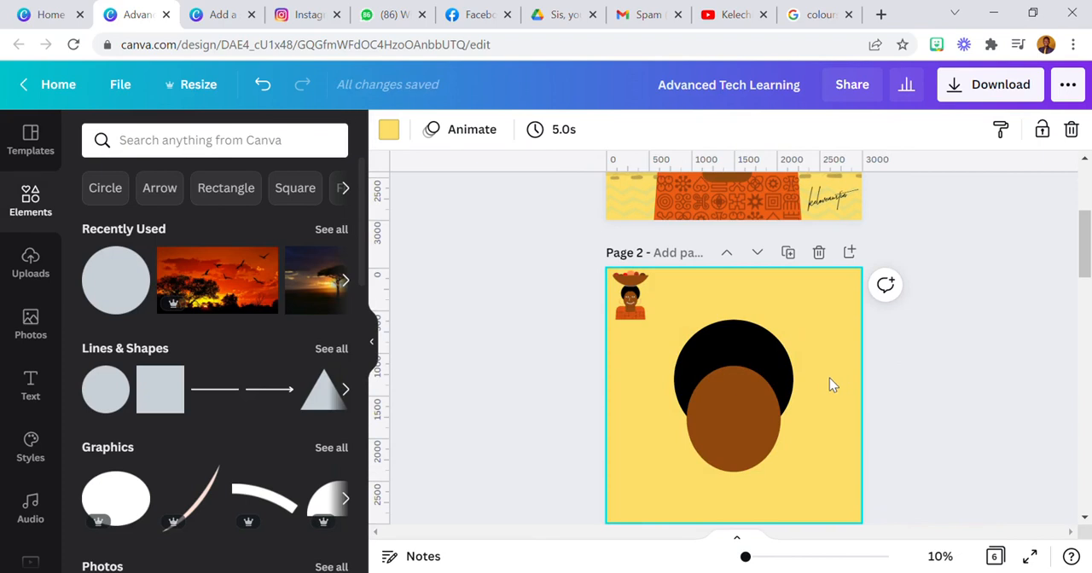
Shrink the face oval further to about 1050 px wide and 1150 px tall, centered over the lower hair
{"action": "left_click_drag", "start_coordinate": [763, 349], "coordinate": [747, 378]}
{"action": "left_click", "coordinate": [752, 398]}
{"action": "left_click", "coordinate": [738, 327]}
{"action": "left_click", "coordinate": [658, 411]}
{"action": "left_click", "coordinate": [720, 416]}
{"action": "left_click_drag", "start_coordinate": [699, 432], "coordinate": [741, 436]}
{"action": "left_click", "coordinate": [647, 429]}
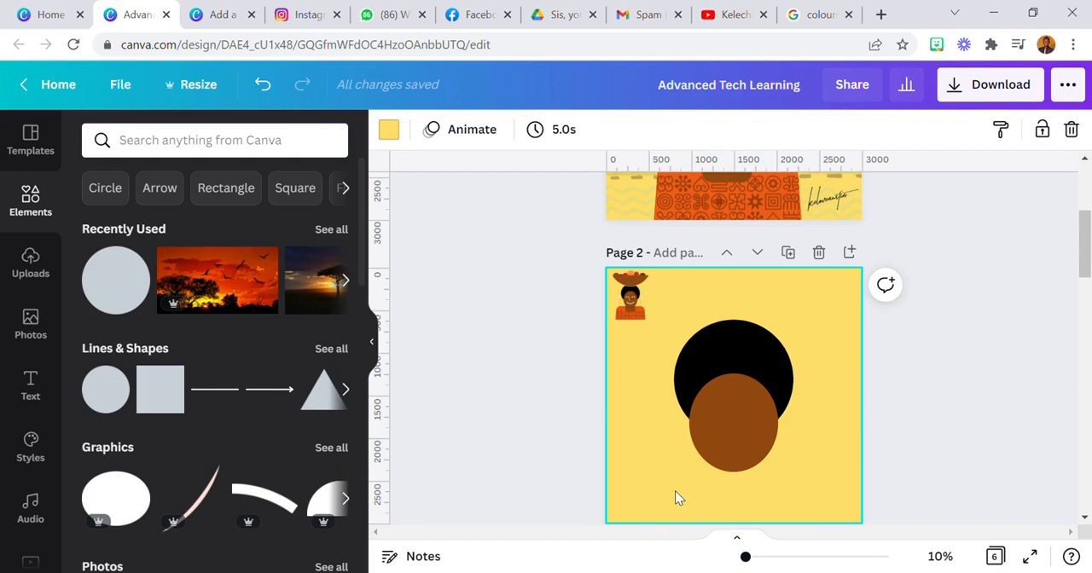
{"action": "left_click", "coordinate": [688, 452]}
{"action": "left_click_drag", "start_coordinate": [732, 422], "coordinate": [742, 442]}
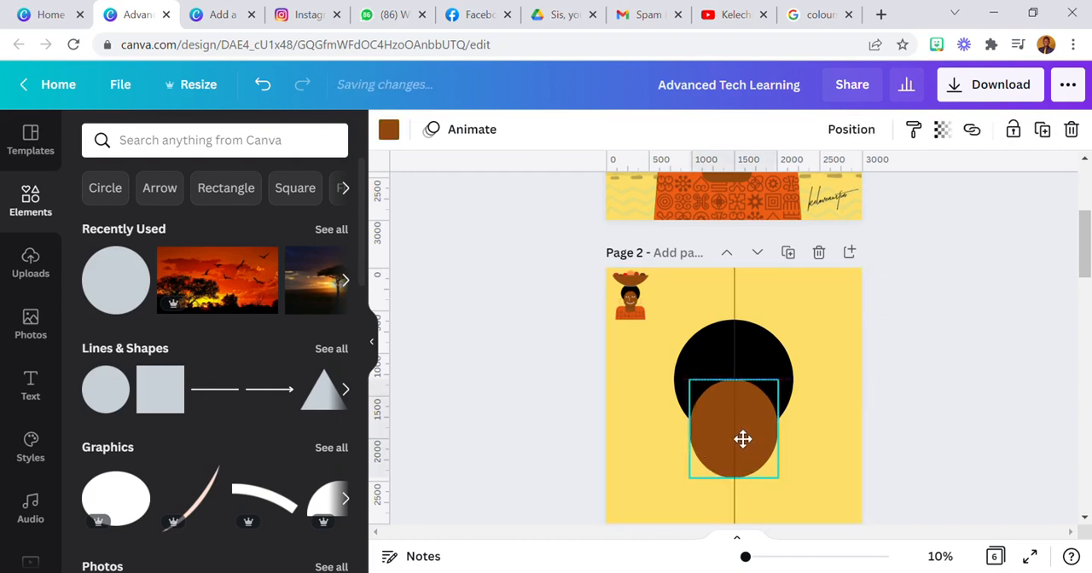
{"action": "left_click_drag", "start_coordinate": [742, 435], "coordinate": [743, 434]}
Duplicate the black hair circle, shrink the copy to about 160 px, and place it at the top center of the face's edge
{"action": "left_click", "coordinate": [747, 330]}
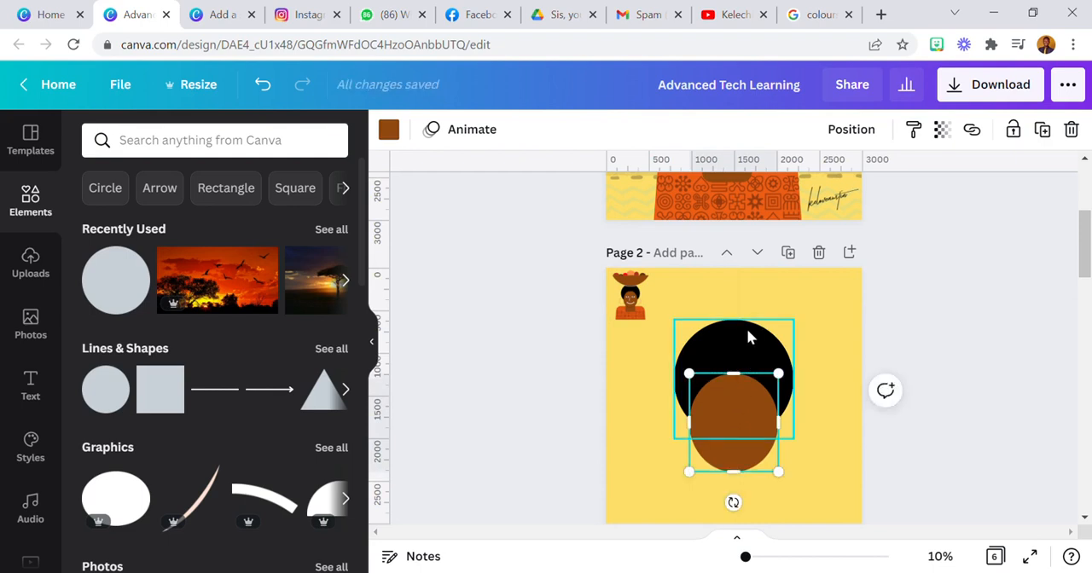
{"action": "left_click", "coordinate": [1044, 130]}
{"action": "left_click_drag", "start_coordinate": [802, 327], "coordinate": [692, 433]}
{"action": "left_click_drag", "start_coordinate": [701, 474], "coordinate": [760, 424]}
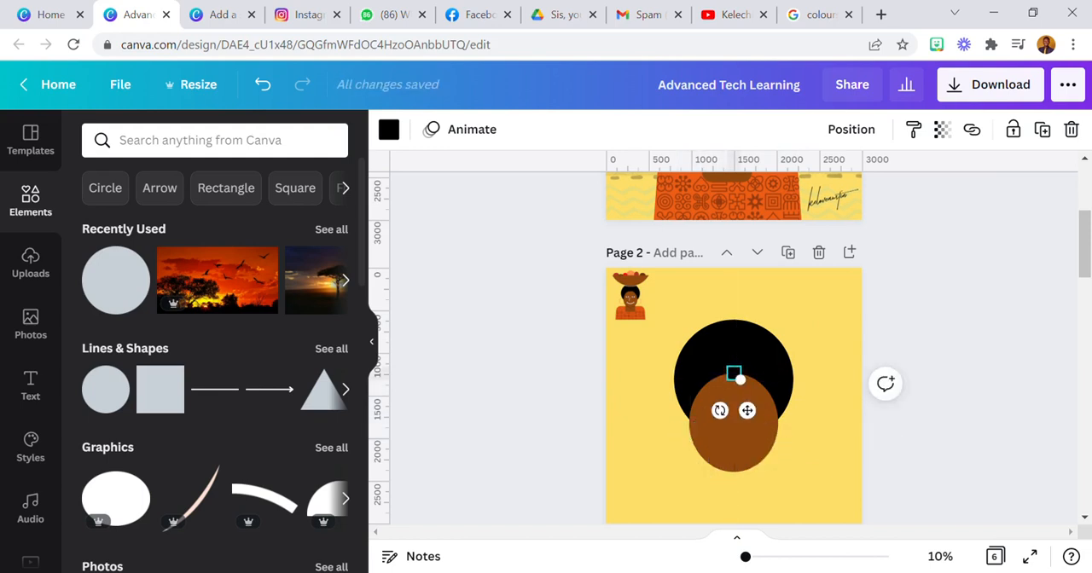
Duplicate the small black circle repeatedly and line the copies up along the left side of the hairline
{"action": "left_click", "coordinate": [940, 556]}
{"action": "left_click", "coordinate": [952, 390]}
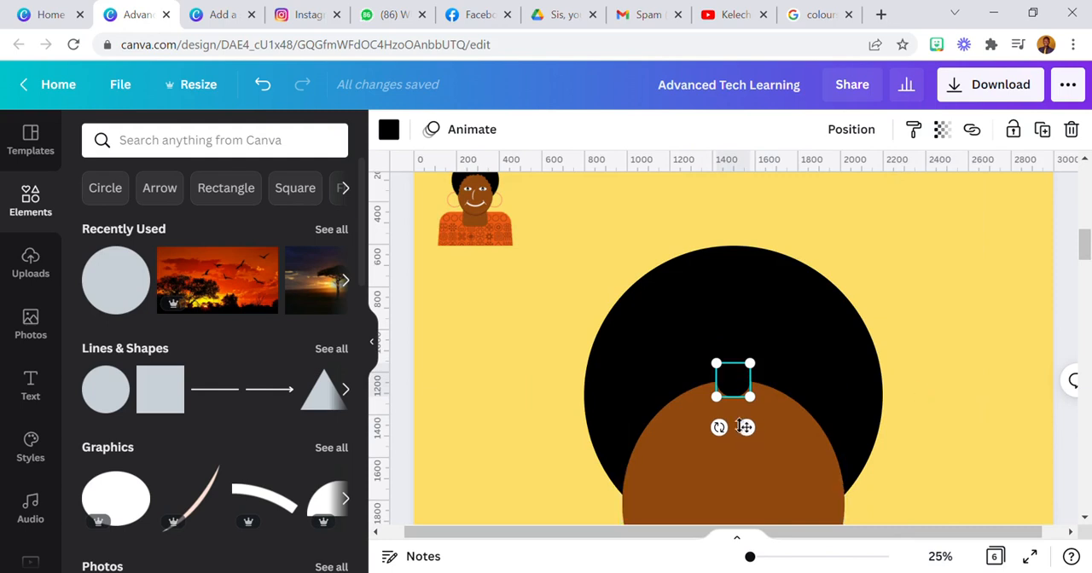
{"action": "left_click", "coordinate": [1042, 130]}
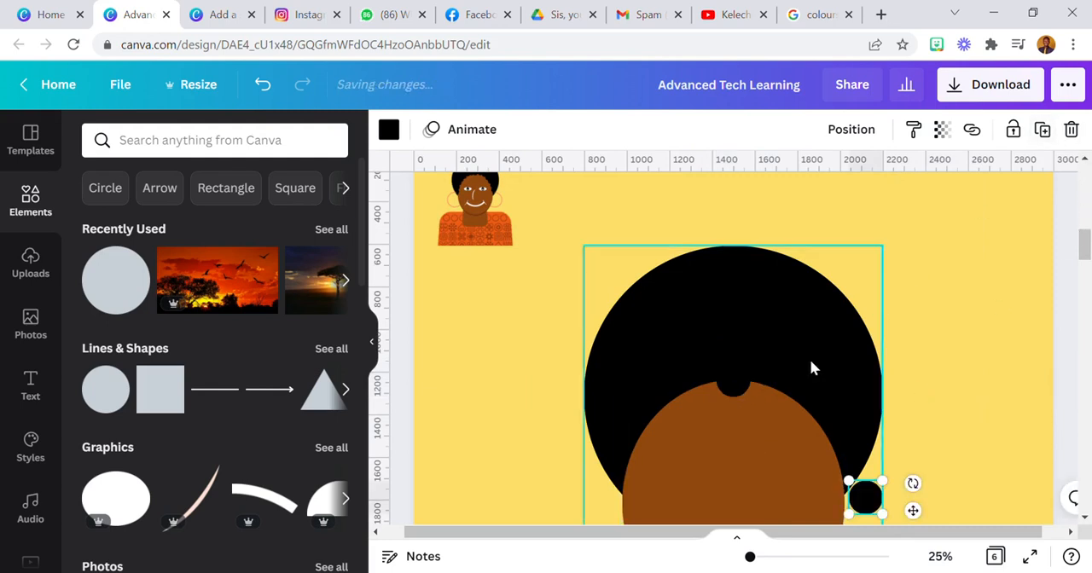
{"action": "left_click_drag", "start_coordinate": [879, 495], "coordinate": [761, 411]}
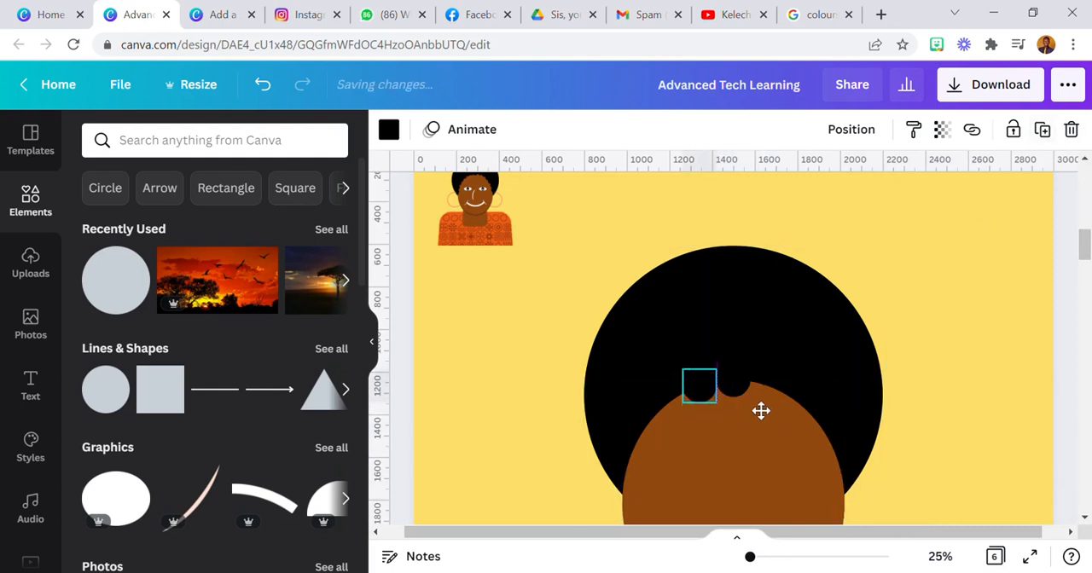
{"action": "left_click", "coordinate": [1039, 132]}
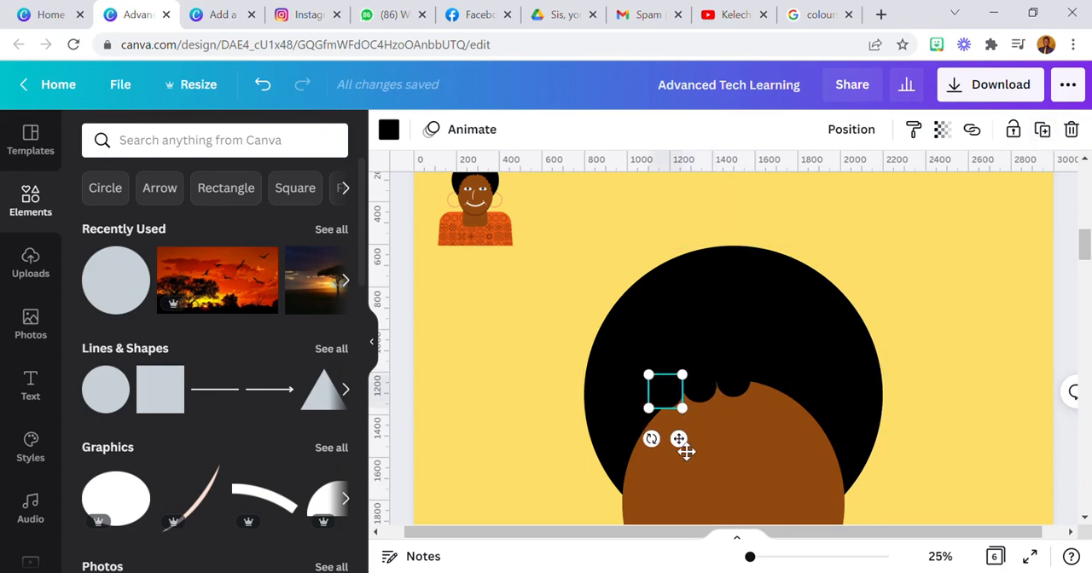
{"action": "left_click_drag", "start_coordinate": [688, 456], "coordinate": [694, 462]}
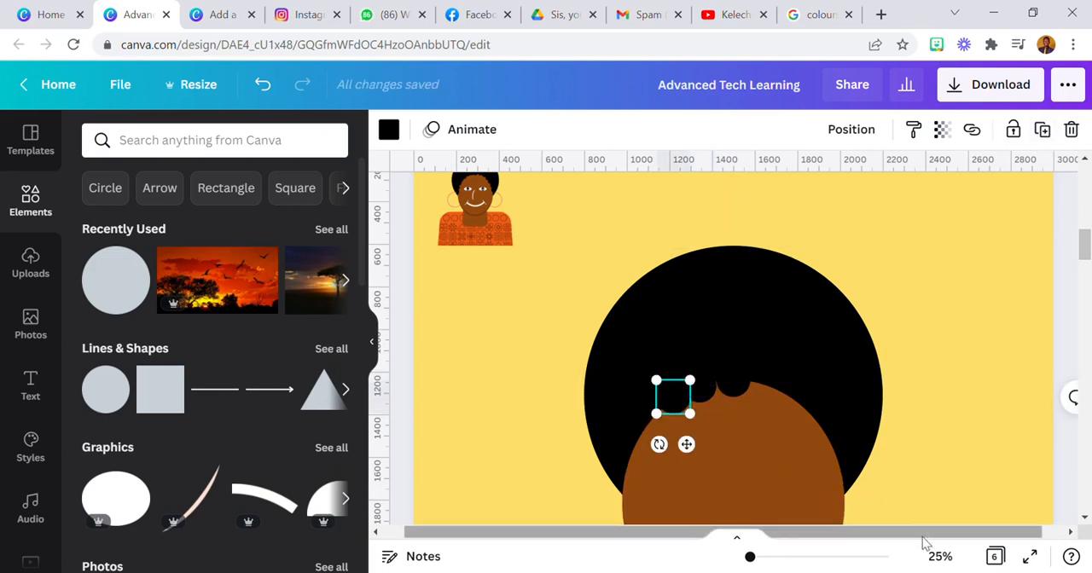
{"action": "left_click", "coordinate": [940, 557]}
{"action": "left_click", "coordinate": [946, 359]}
{"action": "left_click_drag", "start_coordinate": [629, 431], "coordinate": [622, 451]}
{"action": "left_click", "coordinate": [1034, 136]}
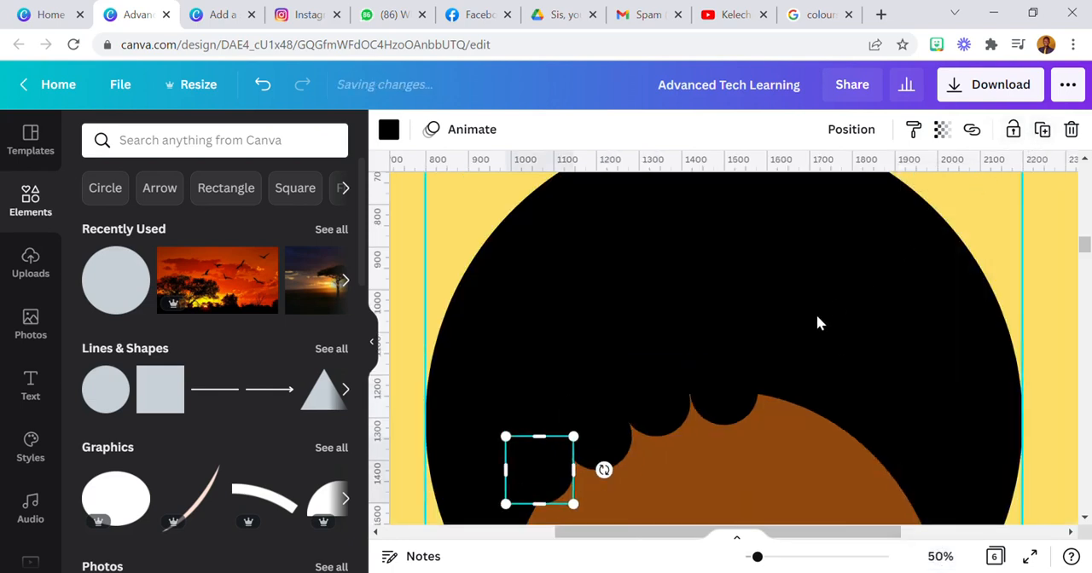
Complete the scalloped hairline down the right side with more small circles, and delete the extra one at the lower left
{"action": "scroll", "coordinate": [683, 347], "scroll_direction": "down", "scroll_amount": 3}
{"action": "left_click_drag", "start_coordinate": [539, 294], "coordinate": [905, 327]}
{"action": "left_click", "coordinate": [1042, 131]}
{"action": "left_click_drag", "start_coordinate": [947, 371], "coordinate": [501, 441]}
{"action": "left_click_drag", "start_coordinate": [537, 475], "coordinate": [527, 467]}
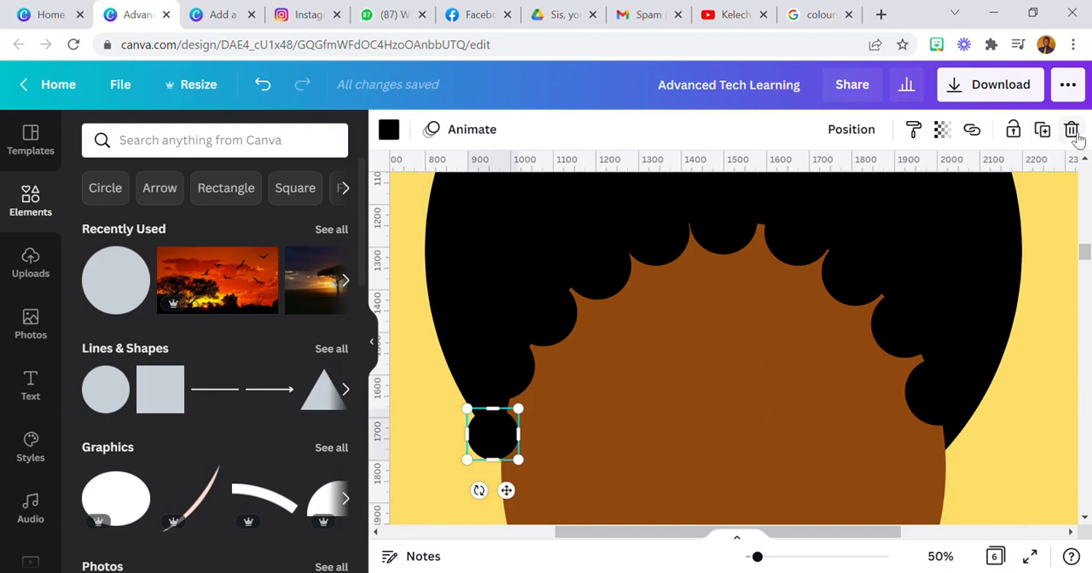
{"action": "key", "text": "Delete"}
Try moving the stray small circle from beside the hair onto the lower left end of the hairline
{"action": "left_click", "coordinate": [940, 556]}
{"action": "left_click", "coordinate": [920, 428]}
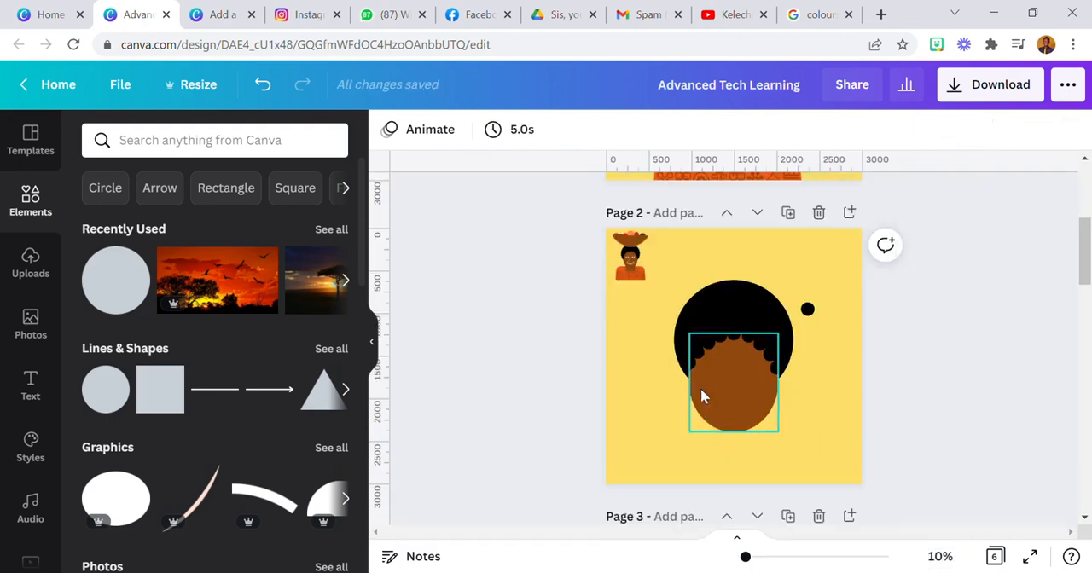
{"action": "left_click", "coordinate": [947, 557]}
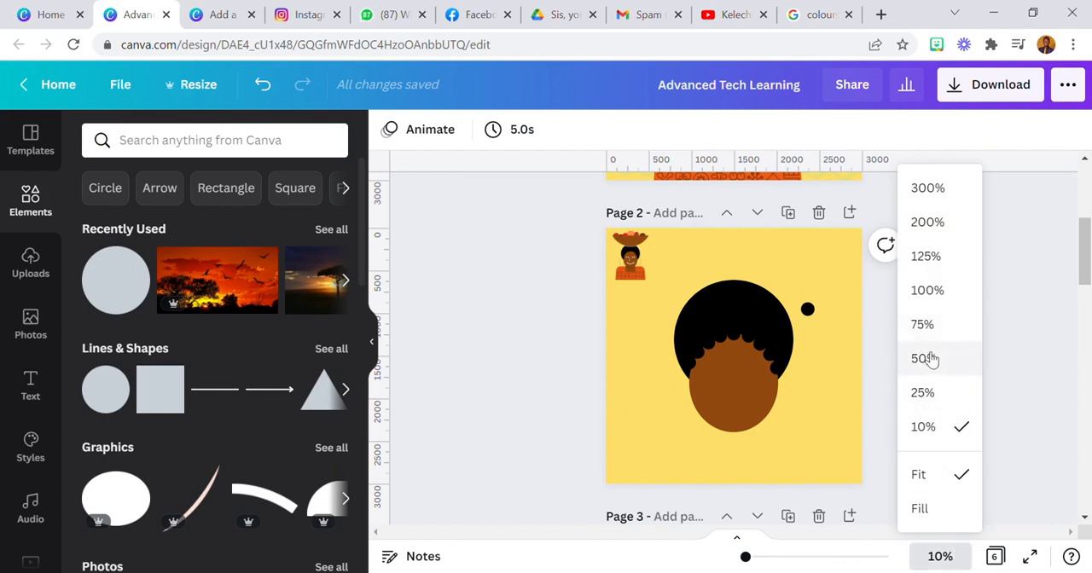
{"action": "left_click", "coordinate": [925, 359]}
{"action": "scroll", "coordinate": [977, 283], "scroll_direction": "up", "scroll_amount": 3}
{"action": "left_click", "coordinate": [1076, 354]}
{"action": "scroll", "coordinate": [1058, 356], "scroll_direction": "down", "scroll_amount": 3}
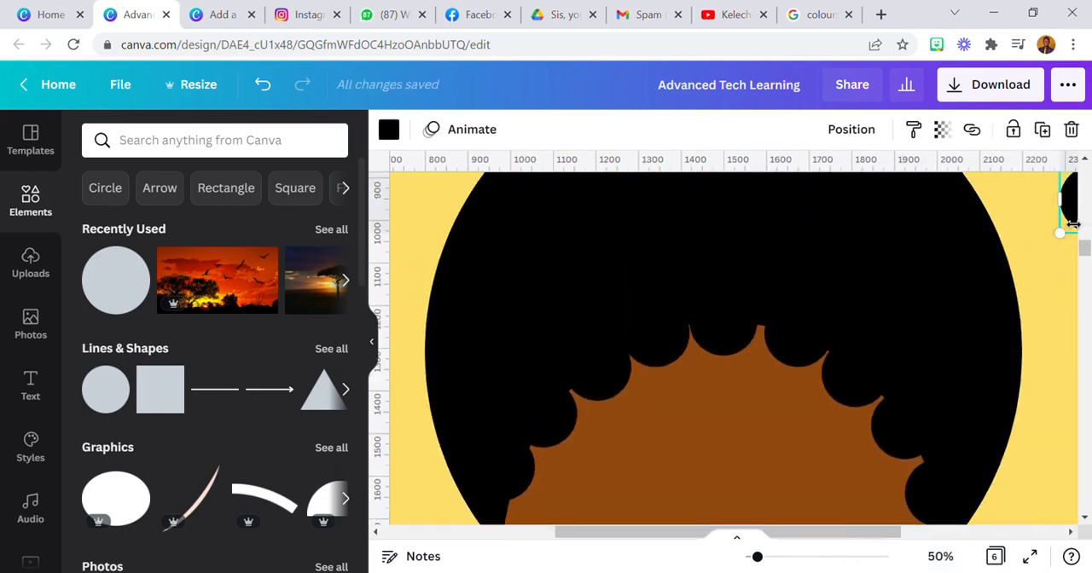
{"action": "left_click_drag", "start_coordinate": [880, 535], "coordinate": [911, 533]}
{"action": "left_click", "coordinate": [928, 439]}
{"action": "left_click_drag", "start_coordinate": [1031, 197], "coordinate": [478, 510]}
{"action": "scroll", "coordinate": [502, 427], "scroll_direction": "down", "scroll_amount": 3}
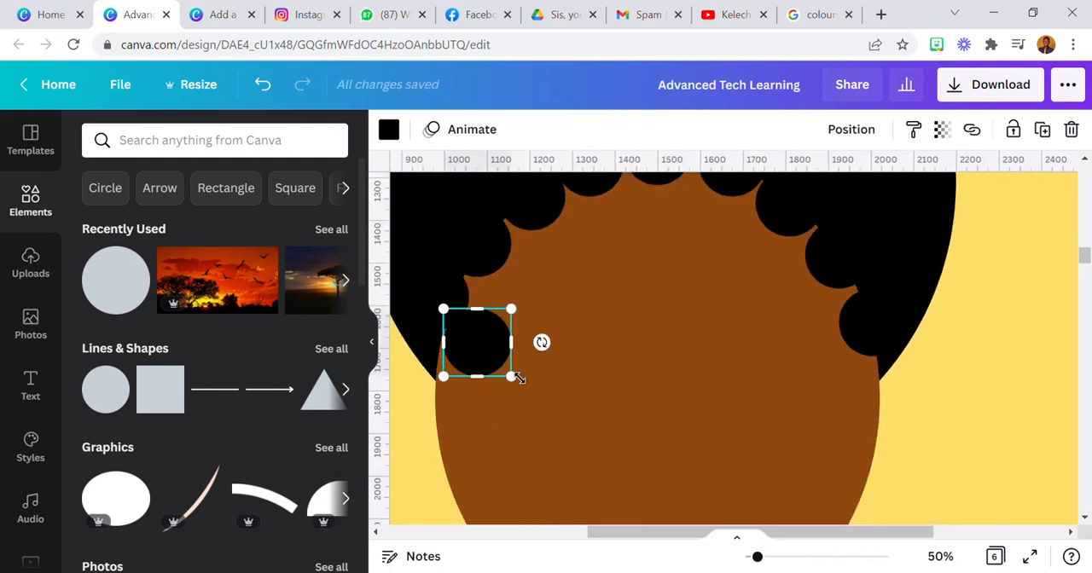
{"action": "left_click_drag", "start_coordinate": [472, 364], "coordinate": [556, 450]}
Shift the lowest hairline circle on each side inward over the face, and delete the spare circle lying on the face
{"action": "left_click_drag", "start_coordinate": [449, 304], "coordinate": [470, 316]}
{"action": "left_click_drag", "start_coordinate": [847, 323], "coordinate": [830, 329]}
{"action": "left_click", "coordinate": [524, 432]}
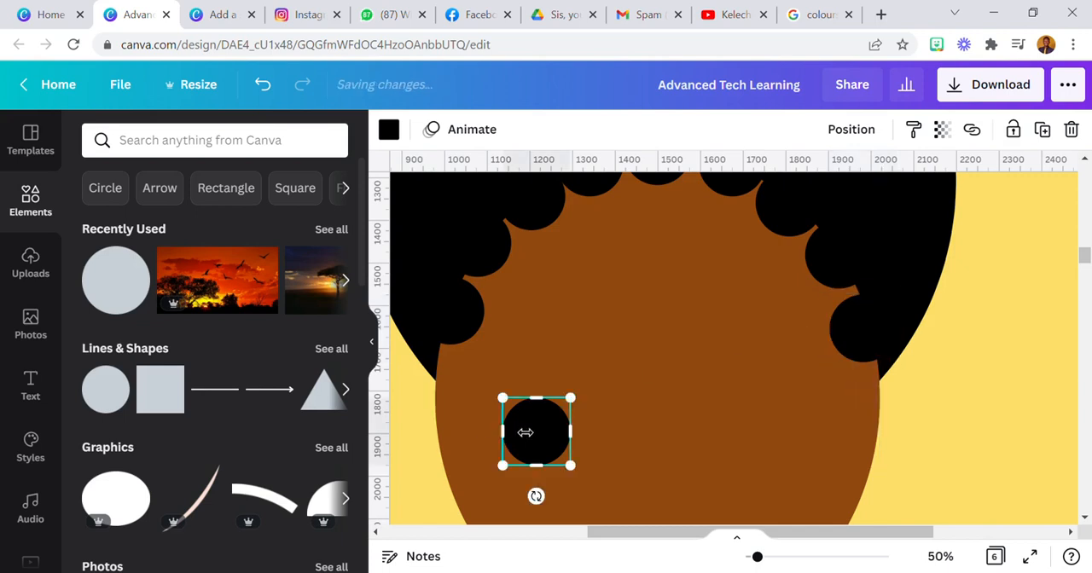
{"action": "left_click", "coordinate": [1077, 132]}
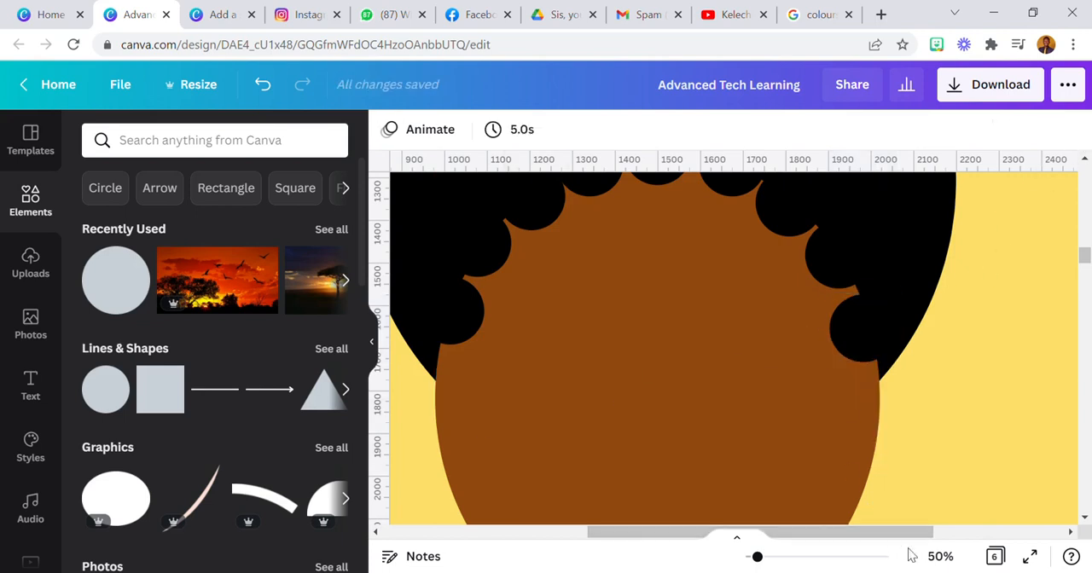
Nudge the lowest hairline circles at both ends slightly outward and upward to even out the scalloped edge
{"action": "left_click", "coordinate": [940, 557]}
{"action": "left_click", "coordinate": [919, 475]}
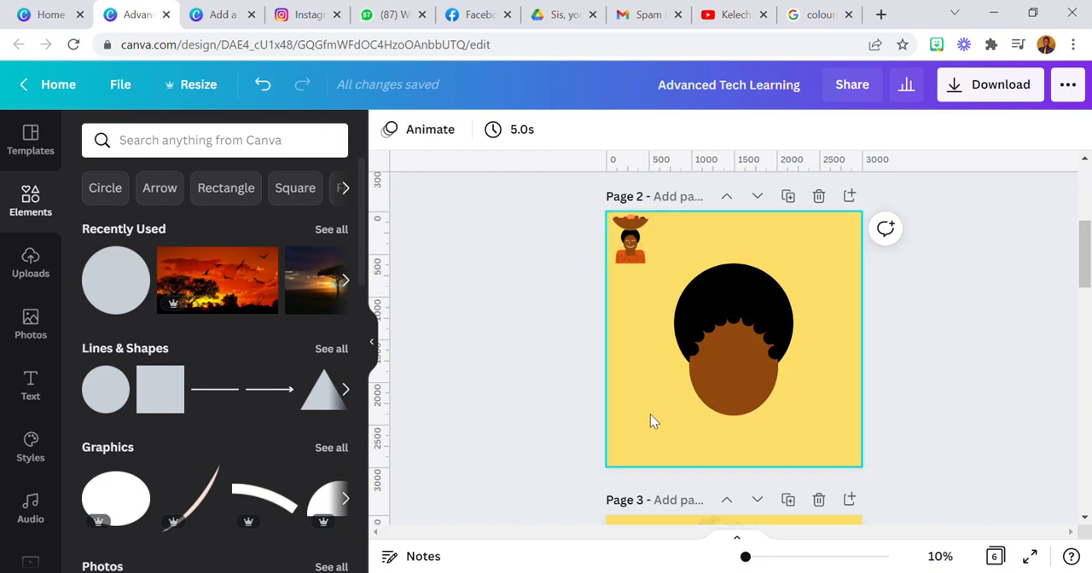
{"action": "left_click", "coordinate": [940, 557]}
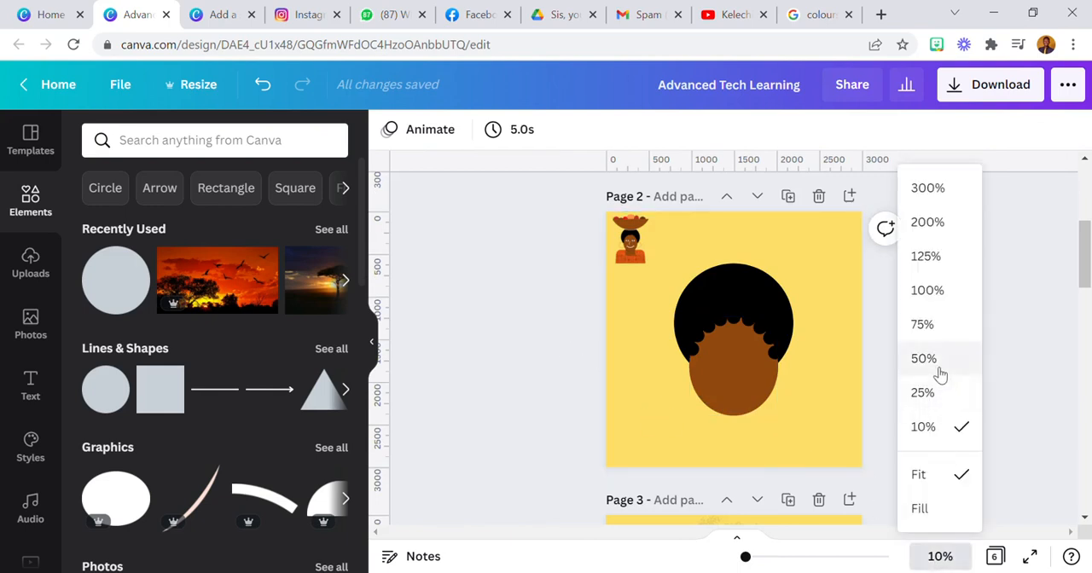
{"action": "left_click", "coordinate": [938, 369]}
{"action": "left_click", "coordinate": [514, 316]}
{"action": "left_click_drag", "start_coordinate": [521, 321], "coordinate": [522, 317]}
{"action": "left_click_drag", "start_coordinate": [933, 341], "coordinate": [944, 336]}
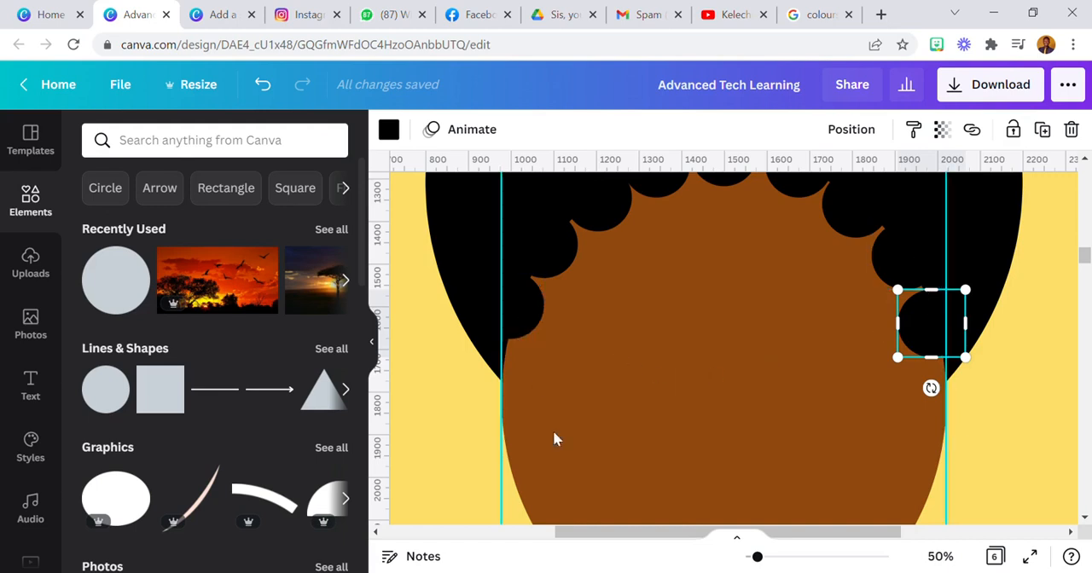
Lock the brown face oval and the large black hair circle in place
{"action": "left_click", "coordinate": [940, 556]}
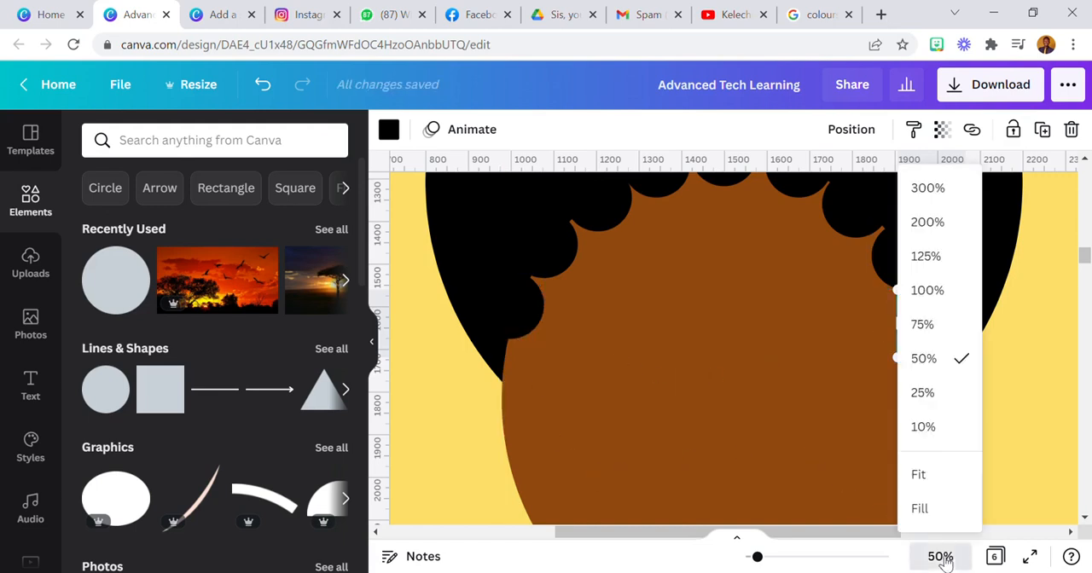
{"action": "left_click", "coordinate": [955, 474]}
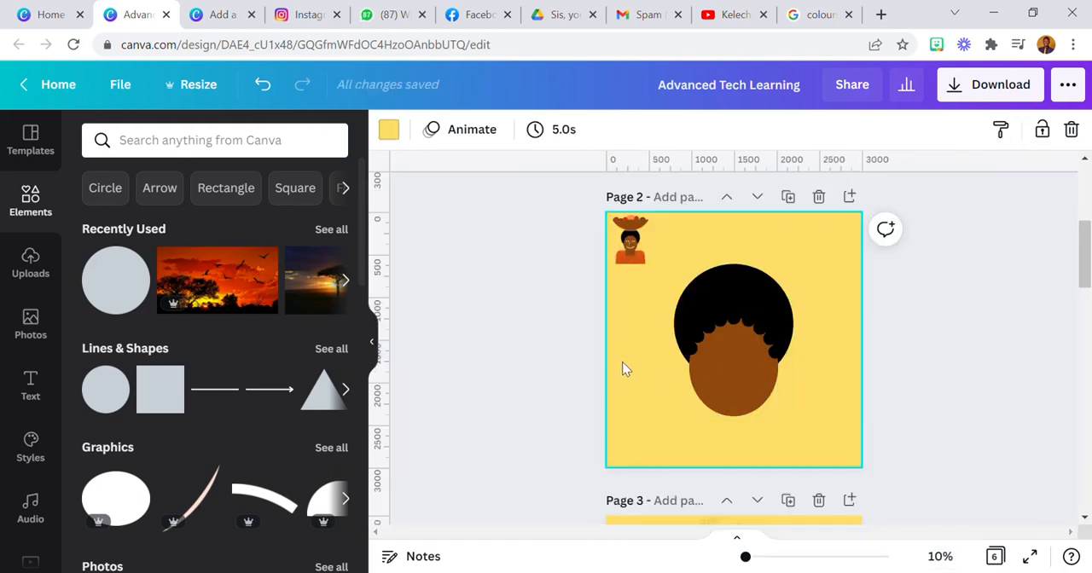
{"action": "left_click", "coordinate": [739, 375]}
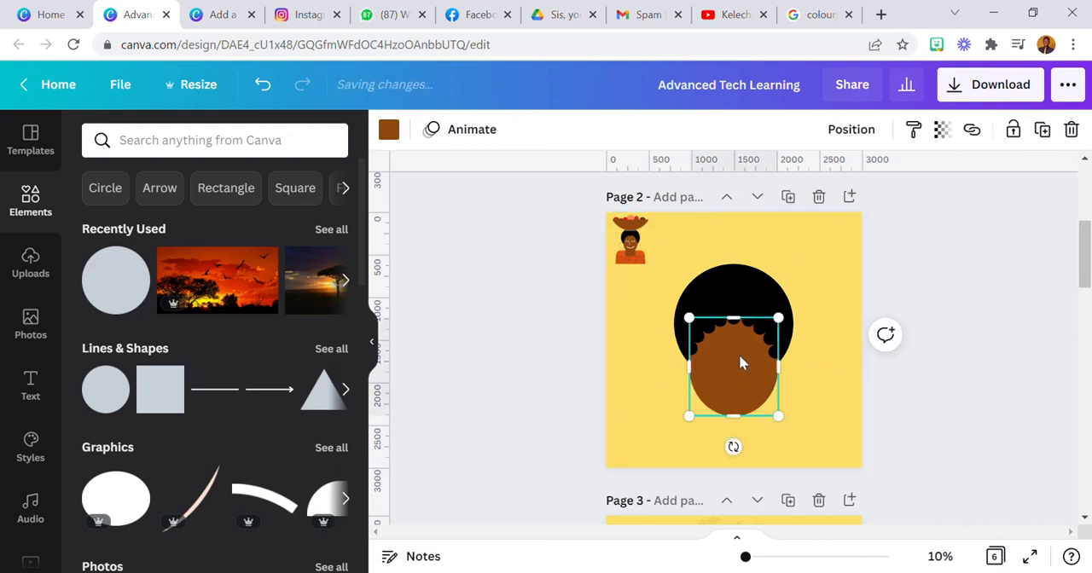
{"action": "left_click", "coordinate": [1013, 129]}
{"action": "left_click", "coordinate": [763, 287]}
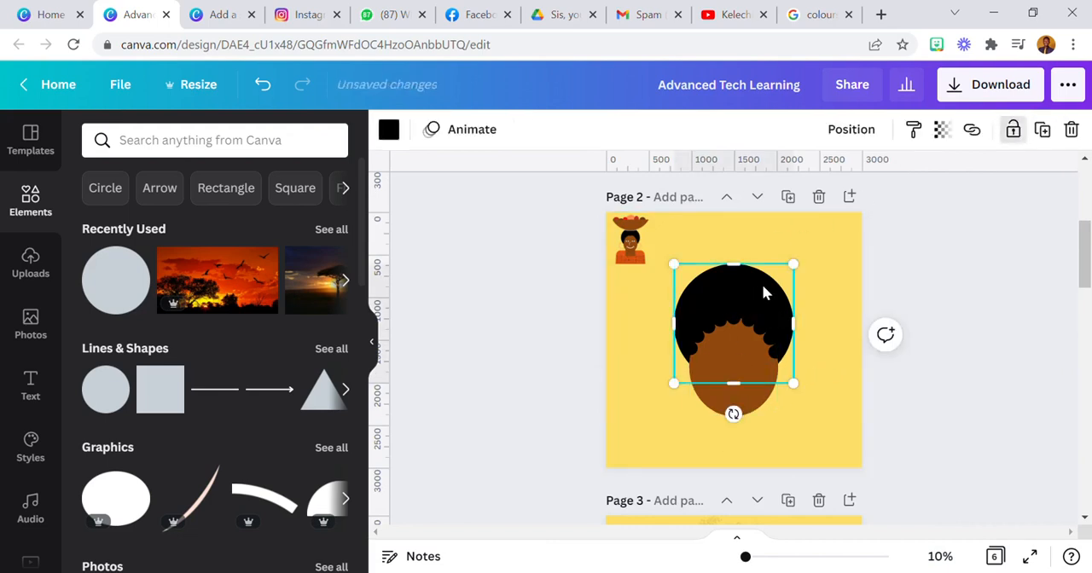
{"action": "left_click", "coordinate": [1044, 129]}
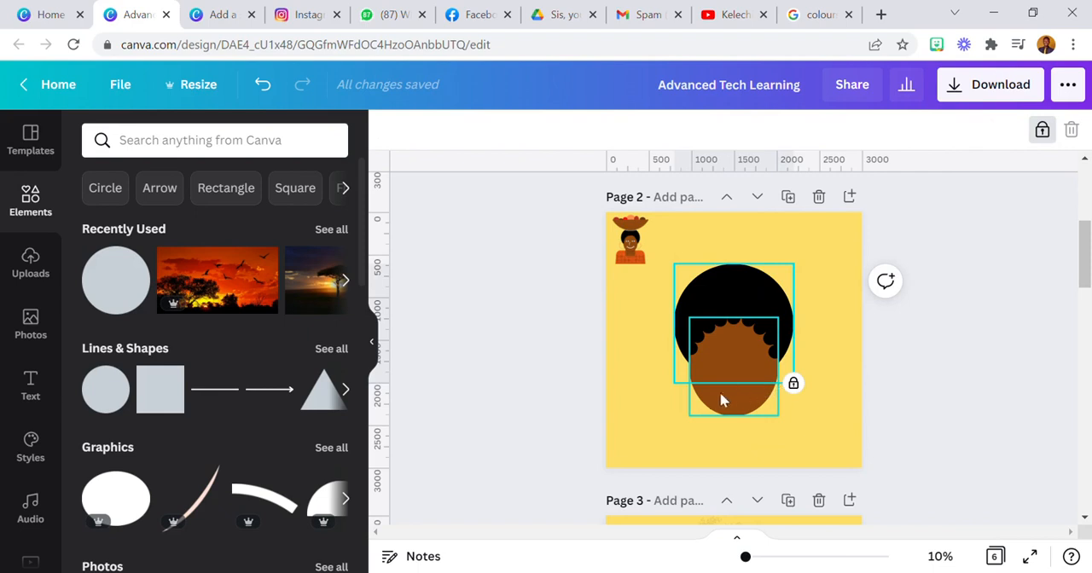
{"action": "left_click", "coordinate": [657, 416]}
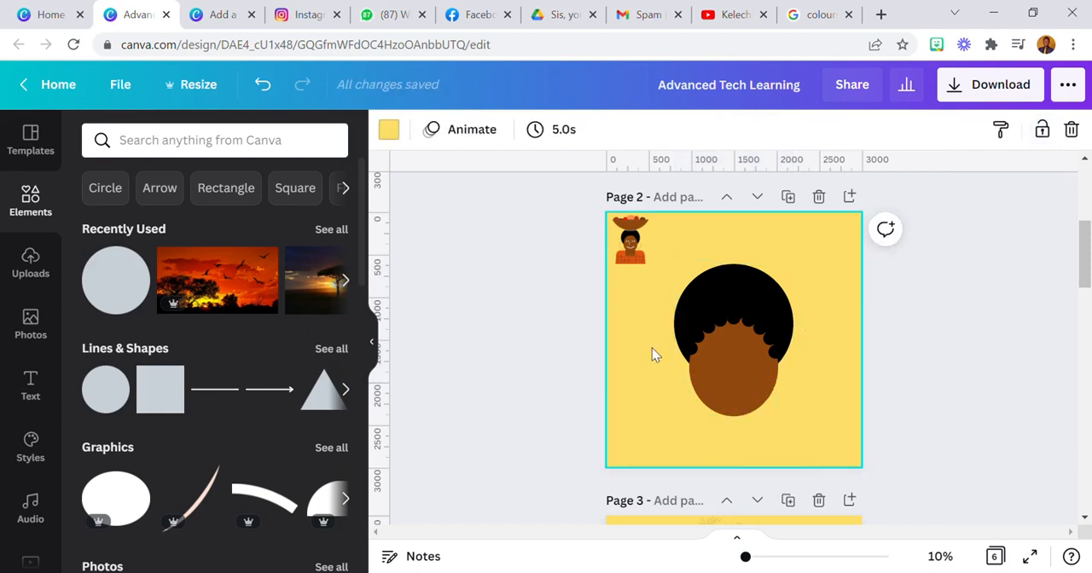
Add a circle, squash it into a small flat oval on the left side of the face, and colour it white as an eye
{"action": "left_click", "coordinate": [104, 284]}
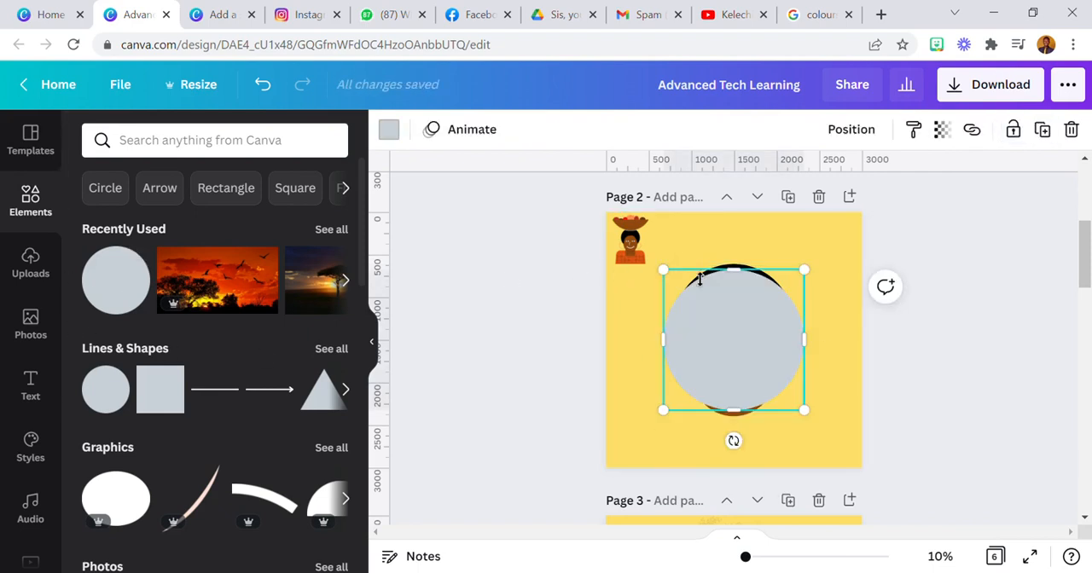
{"action": "left_click_drag", "start_coordinate": [699, 279], "coordinate": [700, 345]}
{"action": "left_click_drag", "start_coordinate": [665, 411], "coordinate": [744, 405]}
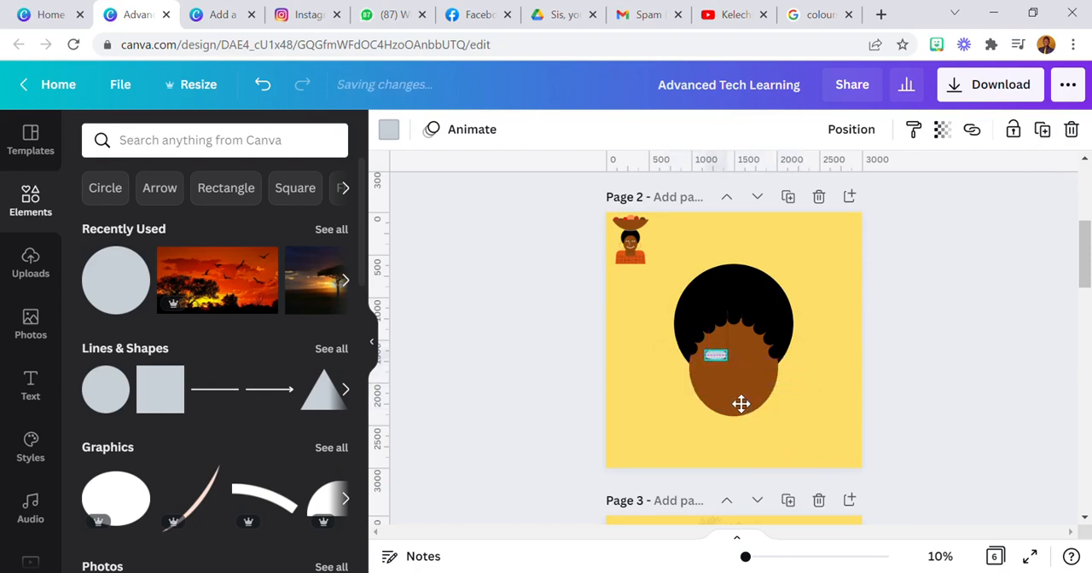
{"action": "left_click", "coordinate": [708, 278]}
{"action": "left_click", "coordinate": [407, 134]}
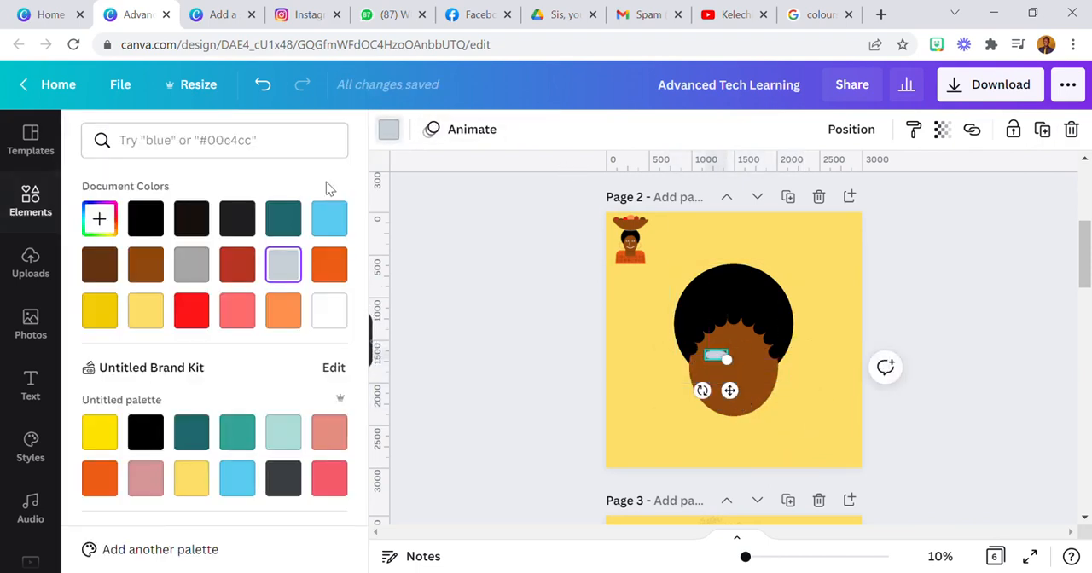
{"action": "left_click", "coordinate": [329, 311]}
{"action": "left_click", "coordinate": [659, 384]}
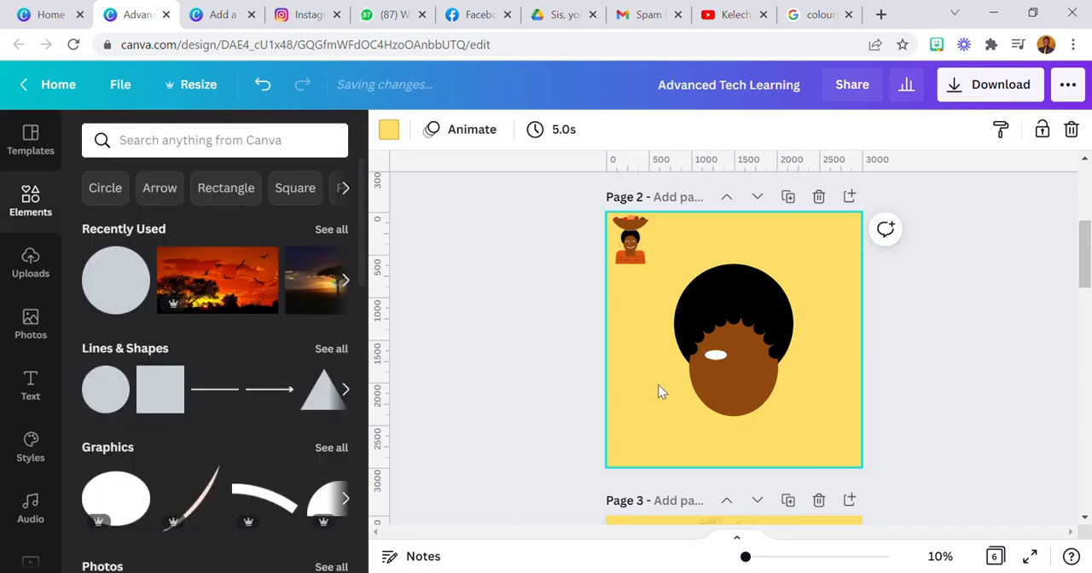
Duplicate the white eye oval and place the copy level with it on the right side of the face
{"action": "left_click", "coordinate": [718, 359]}
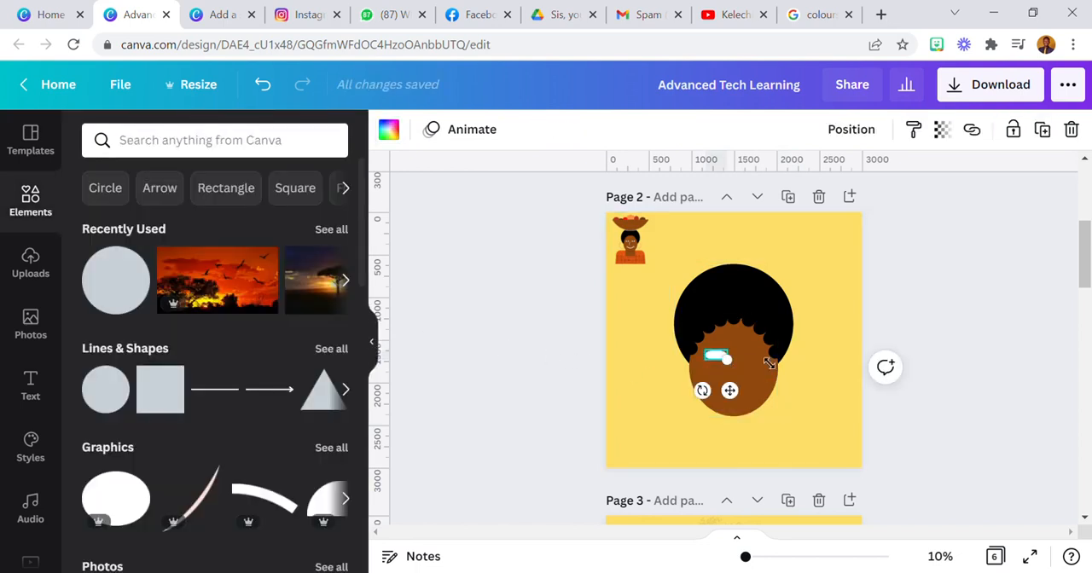
{"action": "left_click", "coordinate": [1043, 129]}
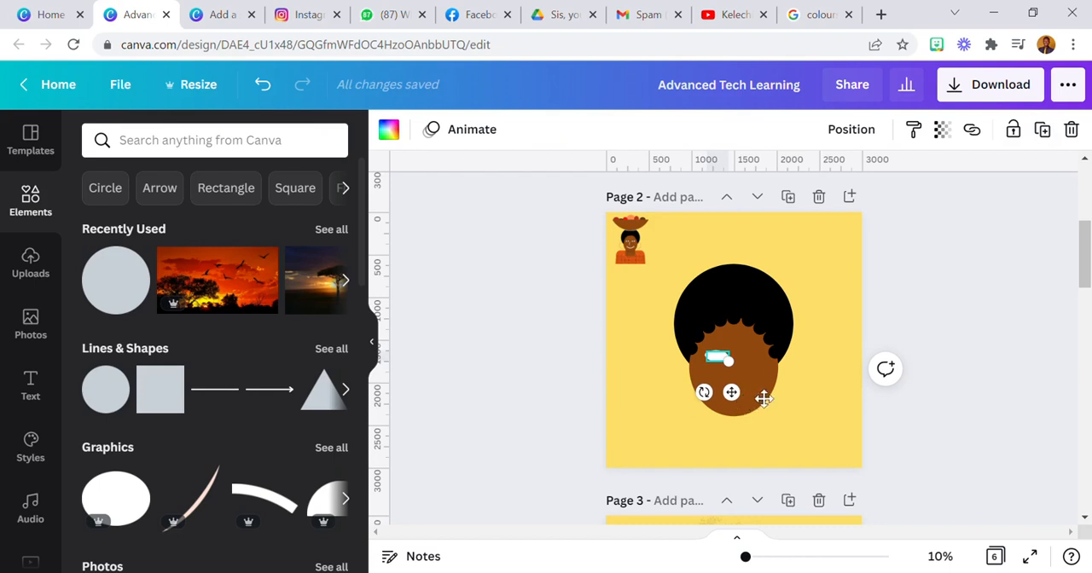
{"action": "left_click_drag", "start_coordinate": [744, 403], "coordinate": [776, 399]}
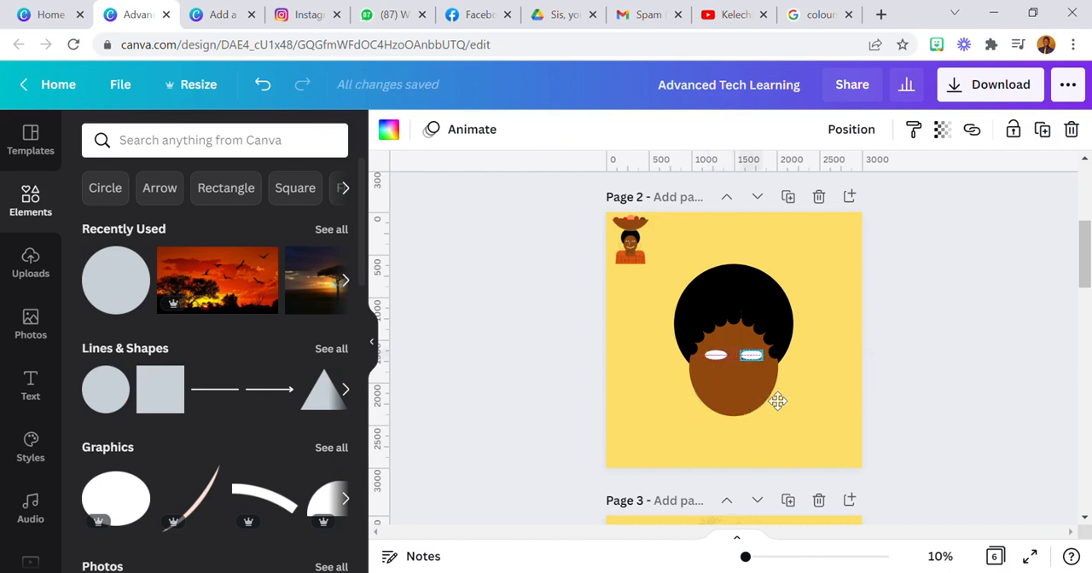
{"action": "left_click", "coordinate": [661, 453]}
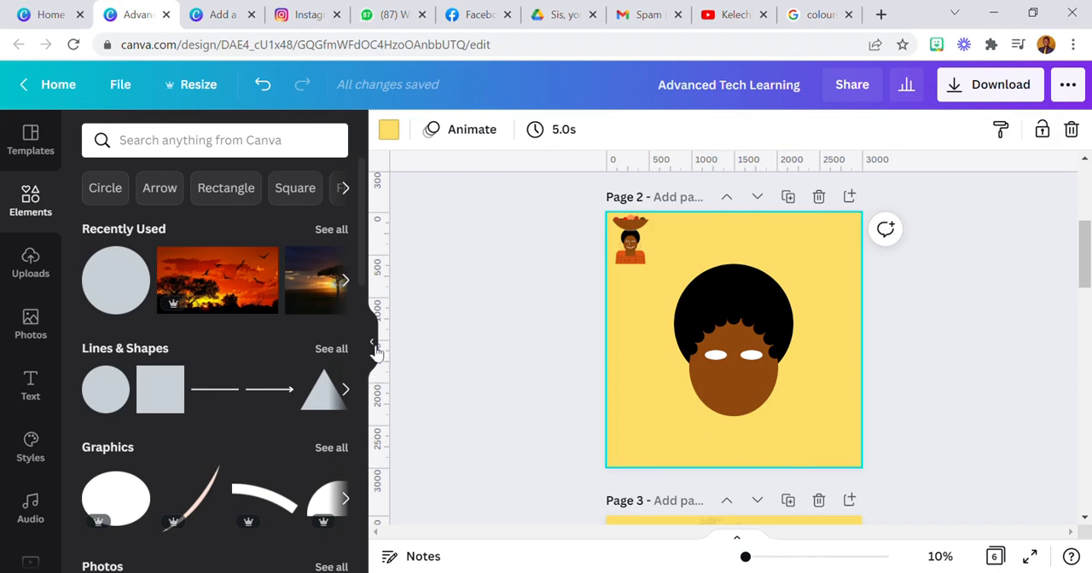
Search the elements for "curve", limit the results to graphics, and add the thin tapered arc to page 2
{"action": "left_click", "coordinate": [235, 149]}
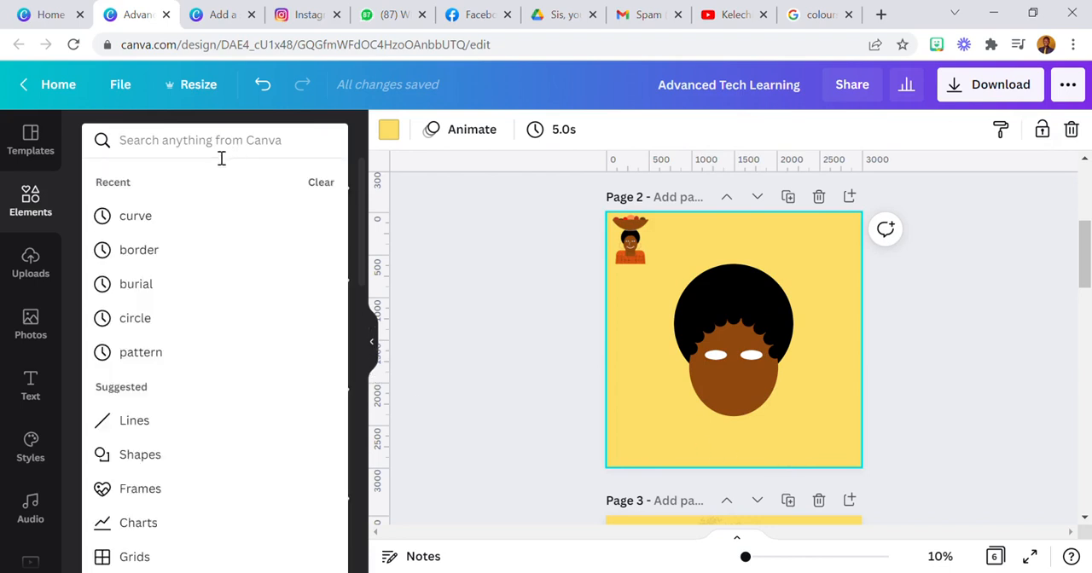
{"action": "left_click", "coordinate": [191, 215]}
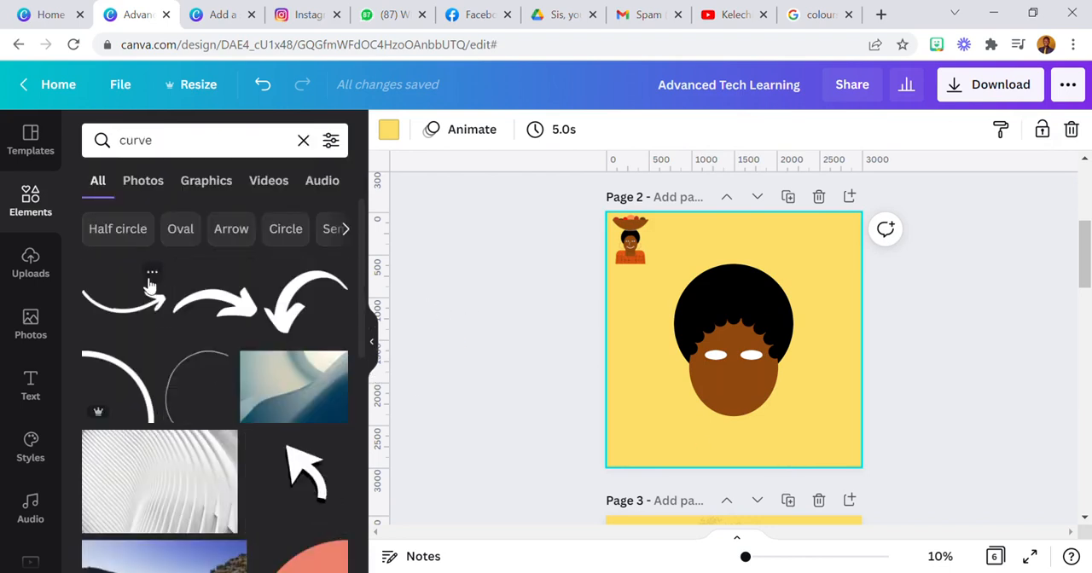
{"action": "left_click", "coordinate": [213, 189]}
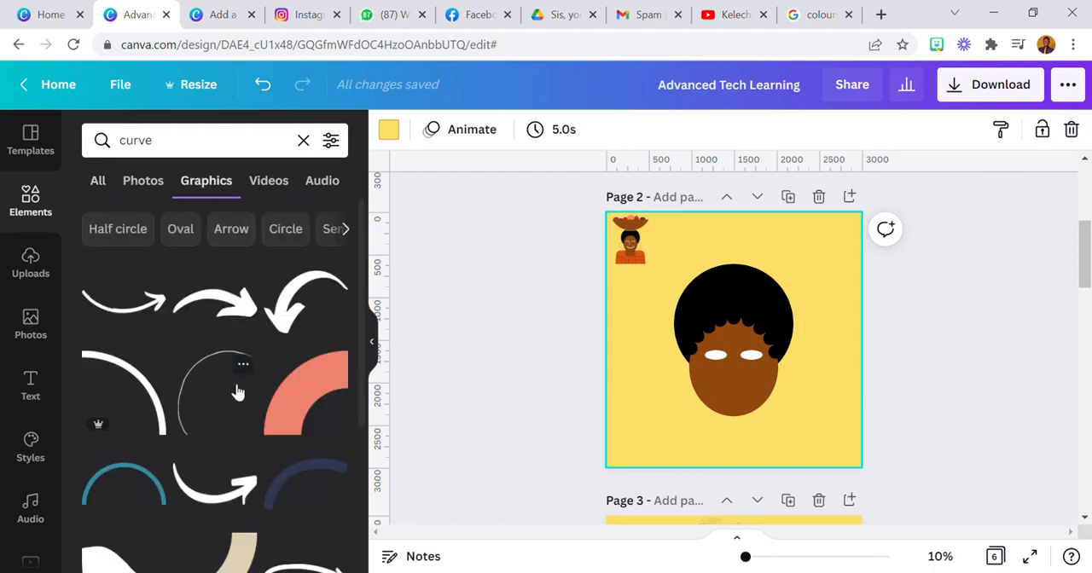
{"action": "scroll", "coordinate": [238, 375], "scroll_direction": "down", "scroll_amount": 4}
{"action": "scroll", "coordinate": [238, 416], "scroll_direction": "down", "scroll_amount": 3}
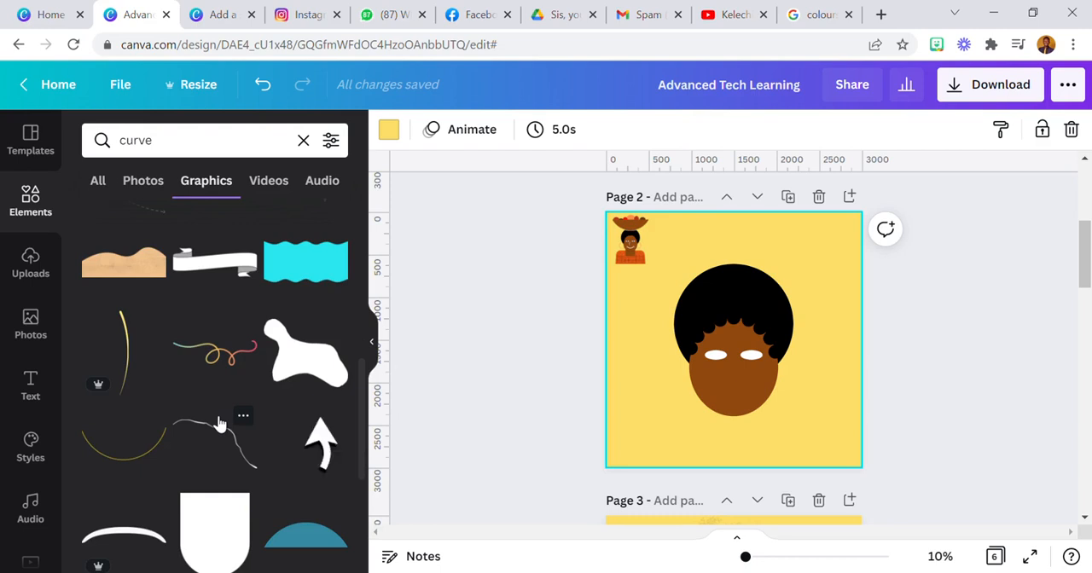
{"action": "scroll", "coordinate": [219, 424], "scroll_direction": "down", "scroll_amount": 3}
{"action": "left_click", "coordinate": [151, 378]}
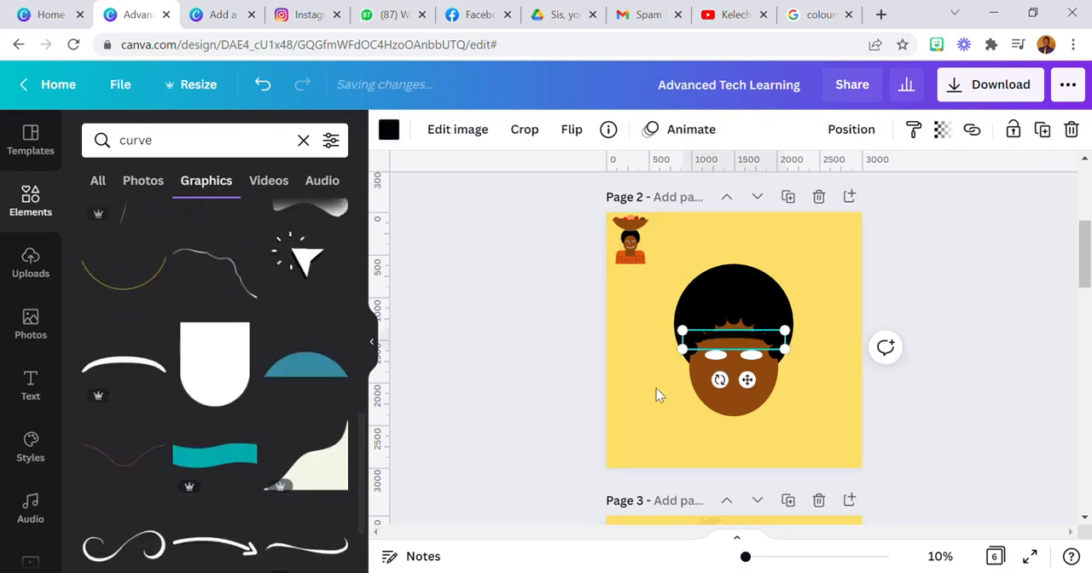
Rotate the arc nearly upright, colour it white, and shrink it to nose size below the eyes
{"action": "left_click_drag", "start_coordinate": [719, 380], "coordinate": [815, 367]}
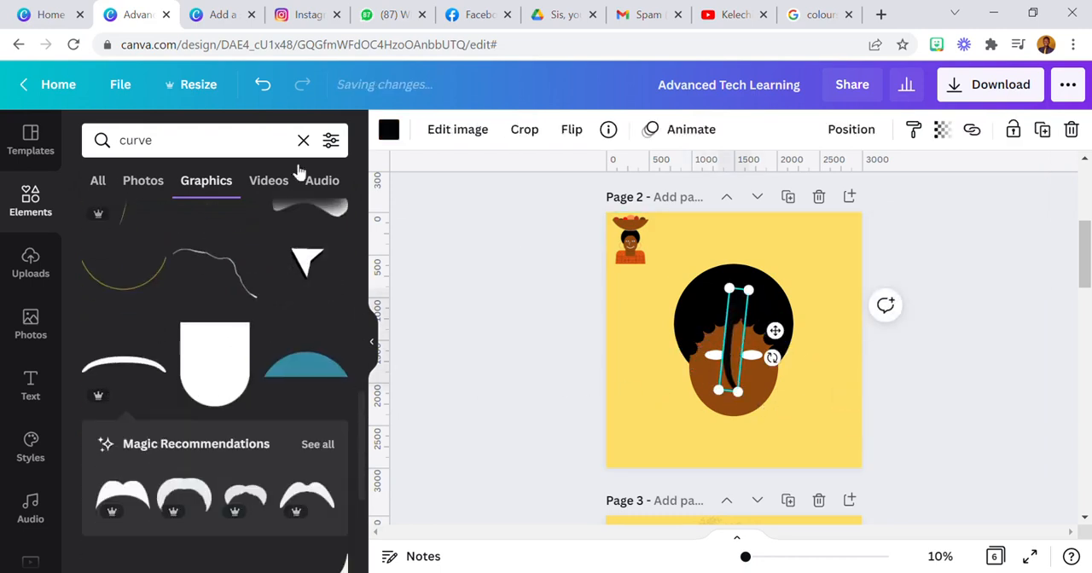
{"action": "left_click", "coordinate": [388, 129]}
{"action": "left_click", "coordinate": [330, 310]}
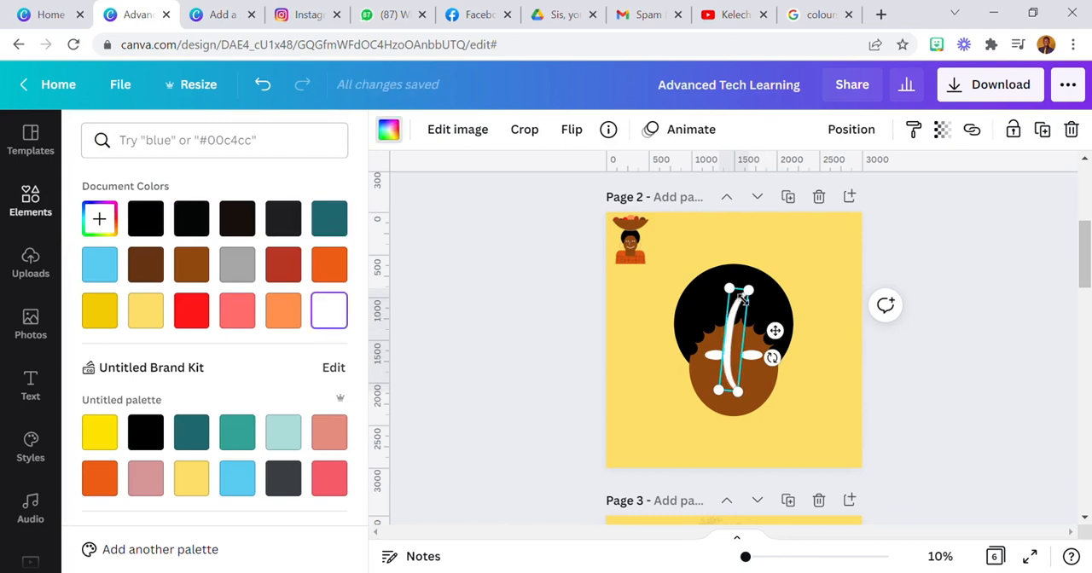
{"action": "left_click_drag", "start_coordinate": [766, 300], "coordinate": [732, 420]}
Move the white nose arc slightly down and outward so that it clears the inner corner of the left eye
{"action": "left_click", "coordinate": [934, 558]}
{"action": "left_click", "coordinate": [923, 393]}
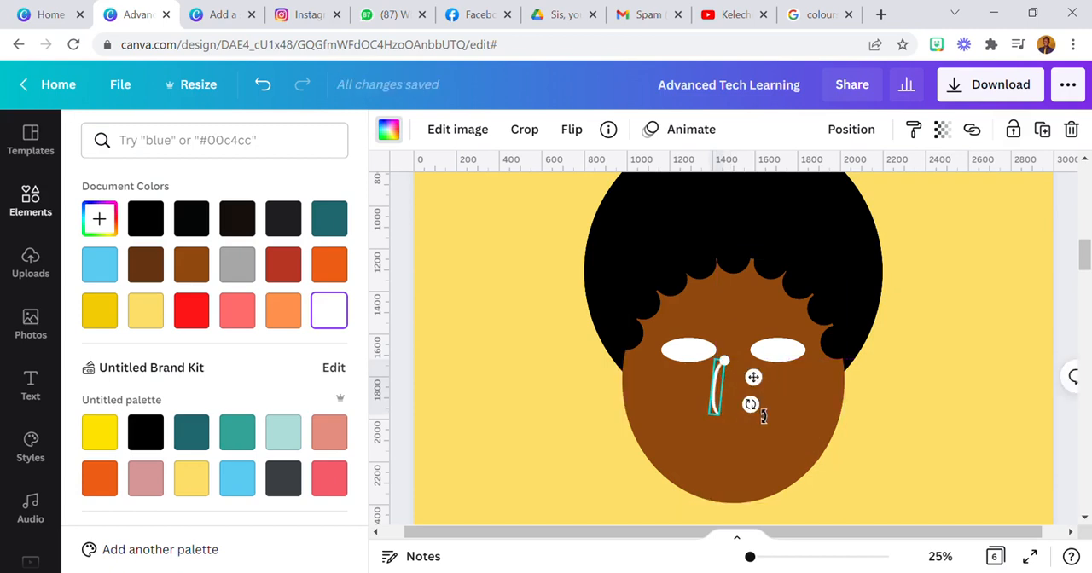
{"action": "left_click", "coordinate": [940, 556]}
{"action": "left_click", "coordinate": [942, 365]}
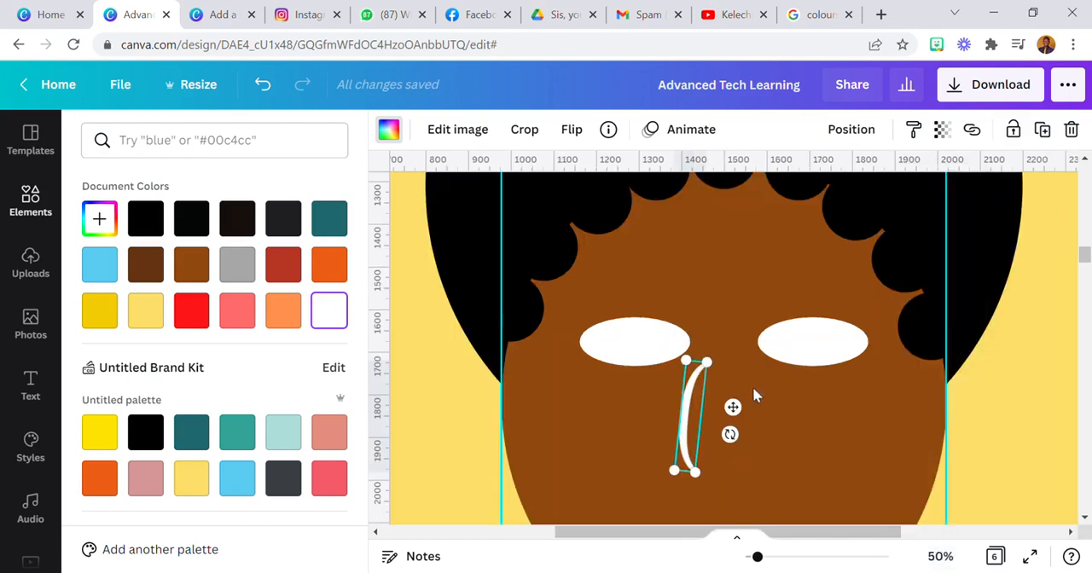
{"action": "left_click_drag", "start_coordinate": [734, 409], "coordinate": [743, 447]}
{"action": "left_click", "coordinate": [940, 556]}
{"action": "left_click", "coordinate": [943, 474]}
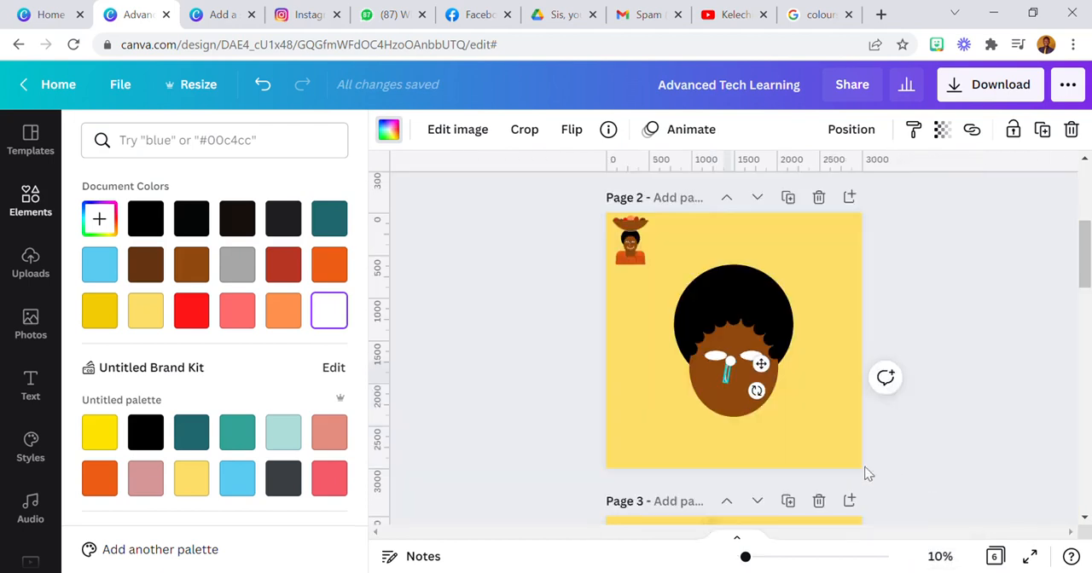
{"action": "left_click", "coordinate": [657, 431]}
Duplicate the left white eye oval and narrow the copy into a small circle
{"action": "left_click", "coordinate": [725, 361]}
{"action": "left_click", "coordinate": [940, 557]}
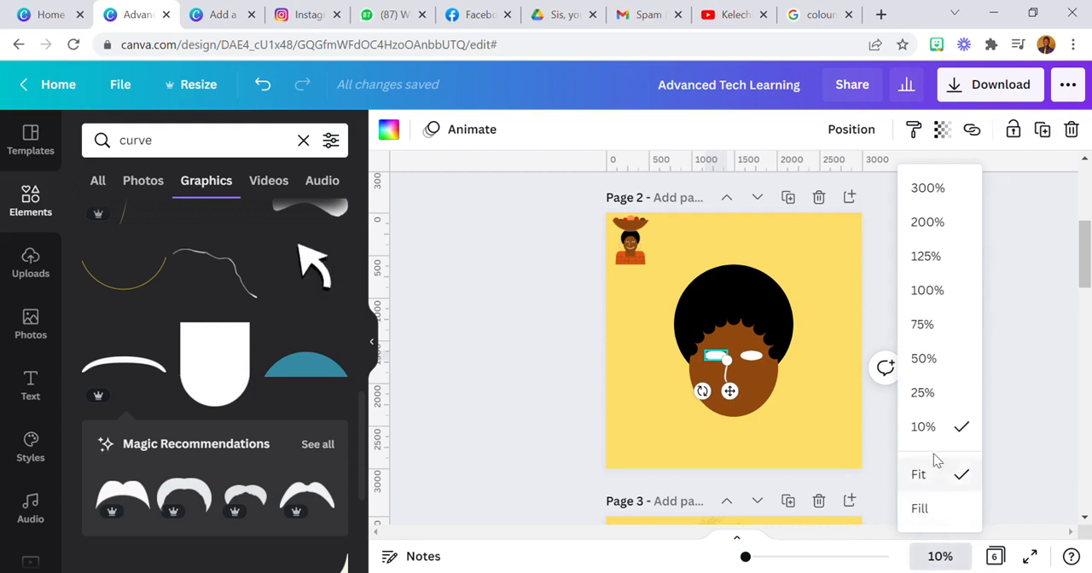
{"action": "left_click", "coordinate": [918, 390]}
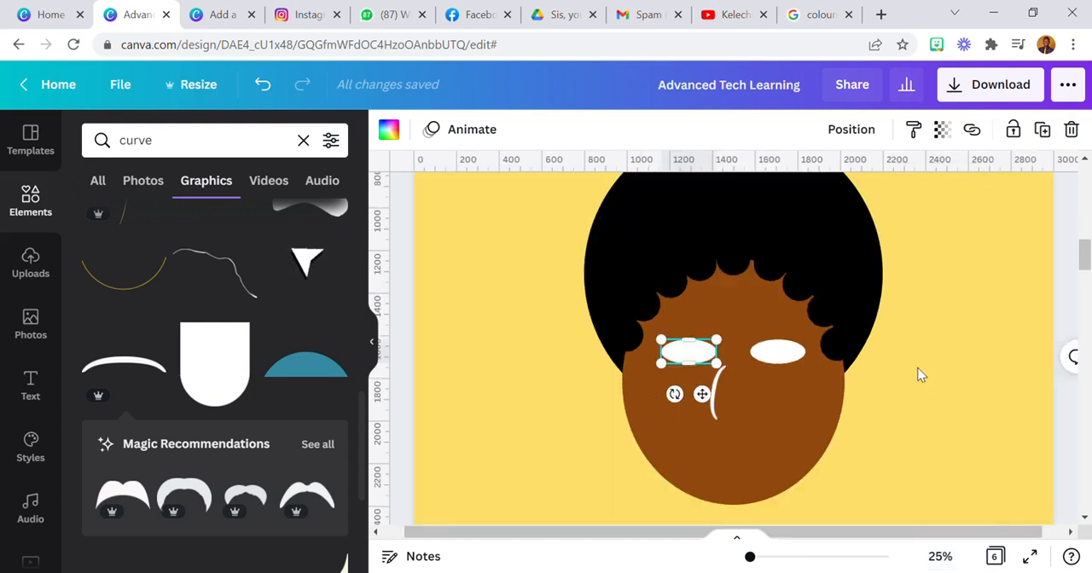
{"action": "left_click", "coordinate": [1041, 134]}
{"action": "left_click_drag", "start_coordinate": [724, 366], "coordinate": [689, 366]}
Colour the small circle black and centre it in the left eye as the pupil
{"action": "left_click", "coordinate": [389, 130]}
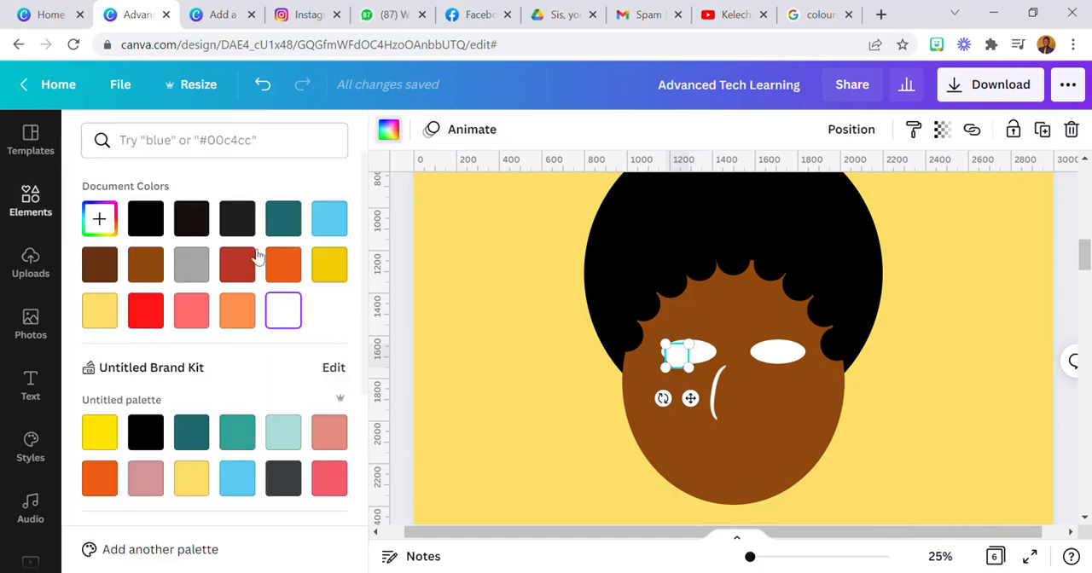
{"action": "left_click", "coordinate": [158, 213]}
{"action": "left_click_drag", "start_coordinate": [704, 411], "coordinate": [715, 408]}
{"action": "left_click", "coordinate": [586, 422]}
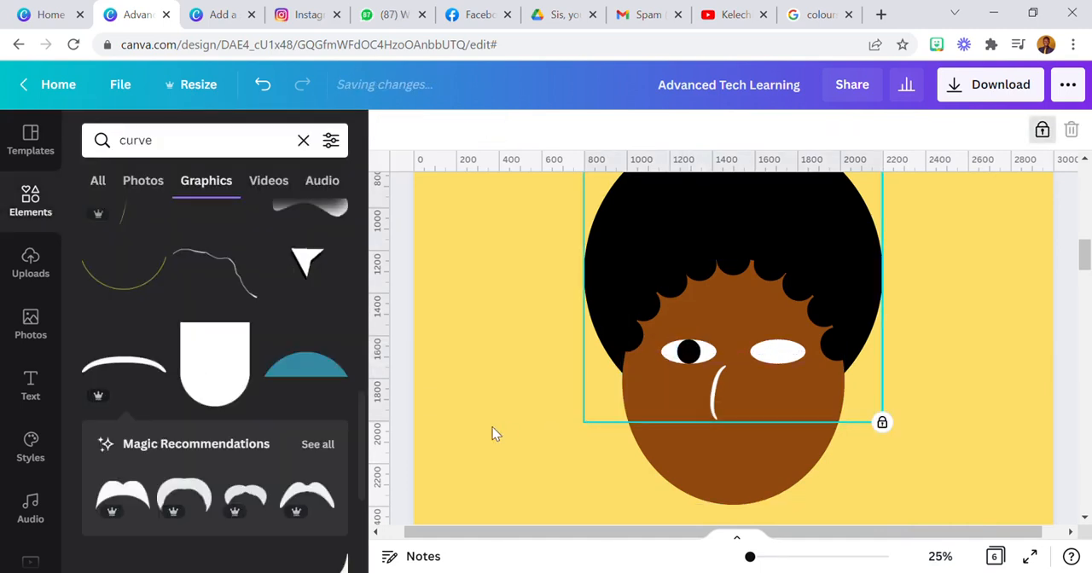
{"action": "left_click", "coordinate": [492, 430]}
{"action": "left_click", "coordinate": [688, 357]}
{"action": "mouse_move", "coordinate": [718, 363]}
{"action": "left_mouse_down"}
{"action": "mouse_move", "coordinate": [708, 364]}
{"action": "mouse_move", "coordinate": [718, 366]}
{"action": "left_mouse_up"}
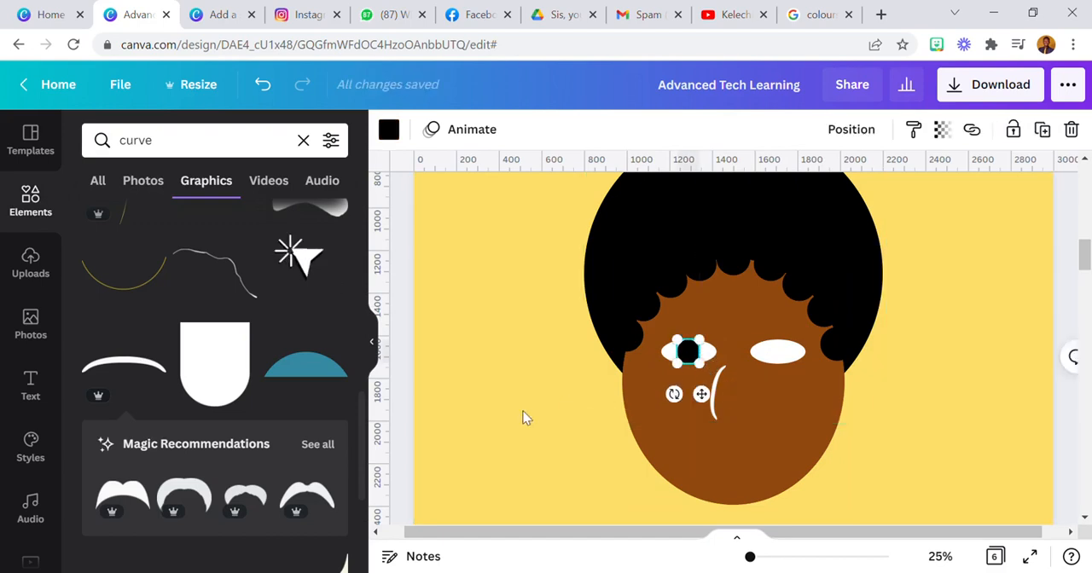
{"action": "left_click", "coordinate": [551, 418]}
Place a copy of the black pupil in the centre of the right eye, and make one more copy beside the face
{"action": "left_click", "coordinate": [677, 349]}
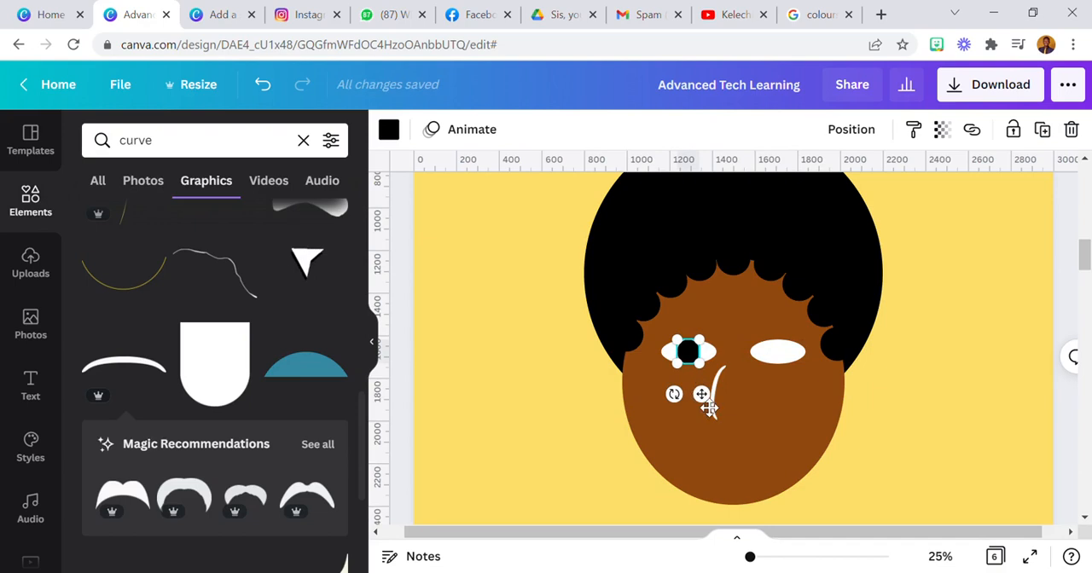
{"action": "left_click_drag", "start_coordinate": [707, 397], "coordinate": [806, 405]}
{"action": "left_click", "coordinate": [1042, 129]}
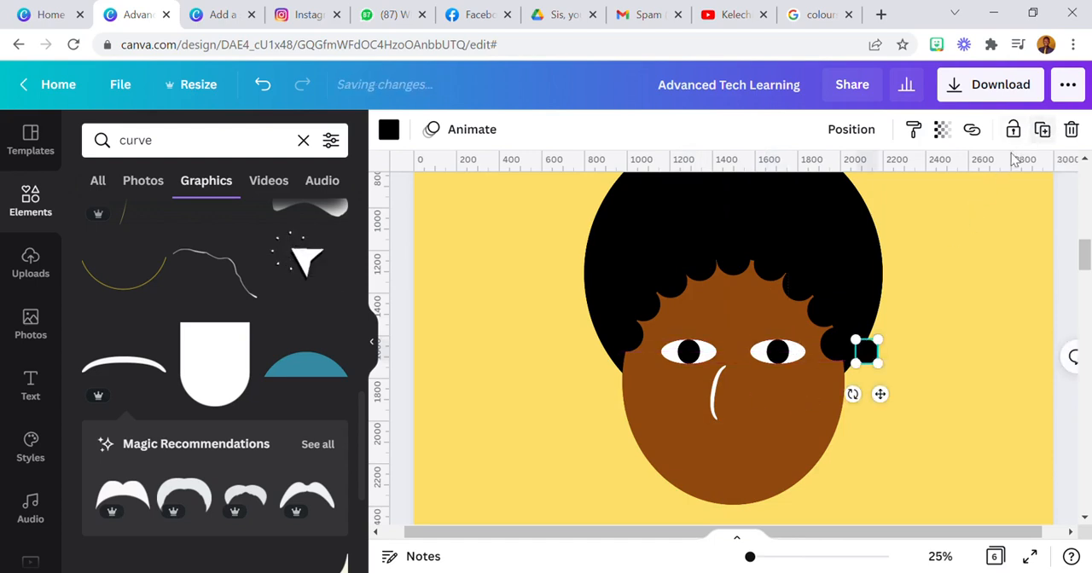
Colour the spare pupil copy white, shrink it, and place it in the lower part of the right pupil as a highlight
{"action": "left_click", "coordinate": [389, 129]}
{"action": "left_click", "coordinate": [290, 313]}
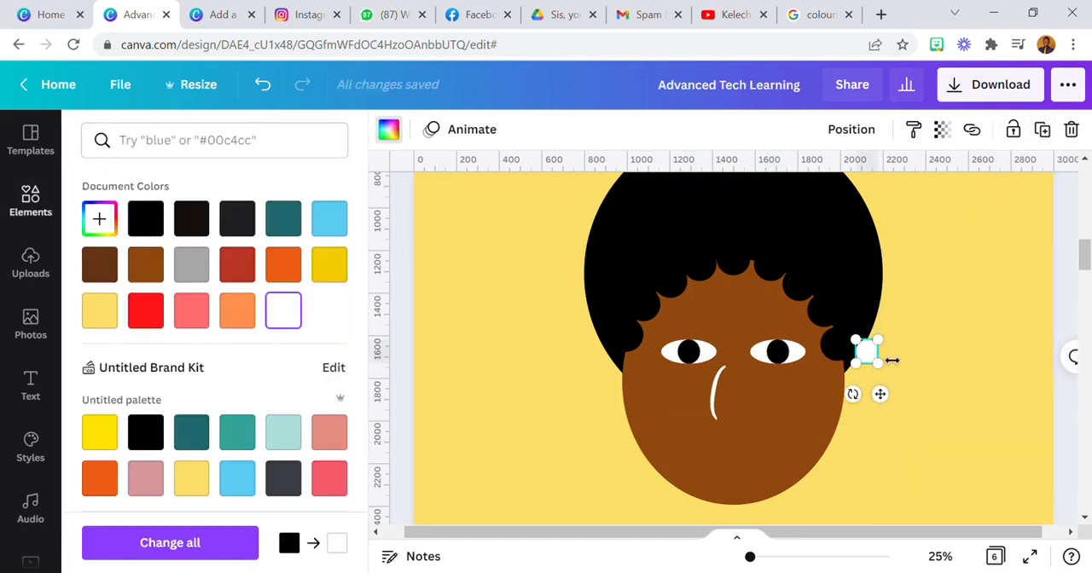
{"action": "left_click_drag", "start_coordinate": [879, 358], "coordinate": [860, 358]}
{"action": "left_click_drag", "start_coordinate": [876, 394], "coordinate": [816, 395]}
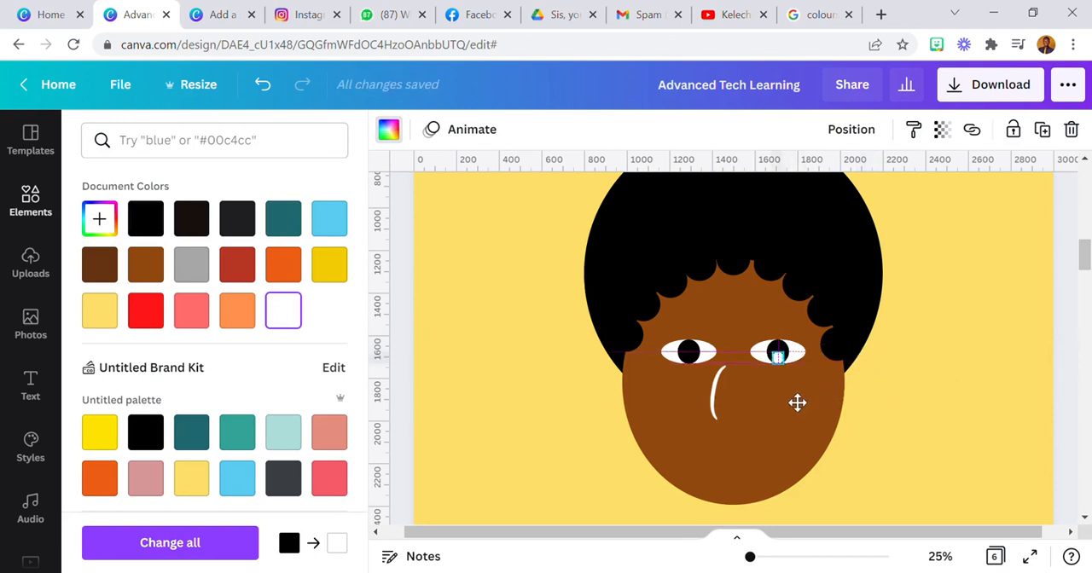
Duplicate the white highlight and place the copy in the lower part of the left pupil
{"action": "left_click", "coordinate": [1042, 129]}
{"action": "left_click_drag", "start_coordinate": [800, 414], "coordinate": [707, 403]}
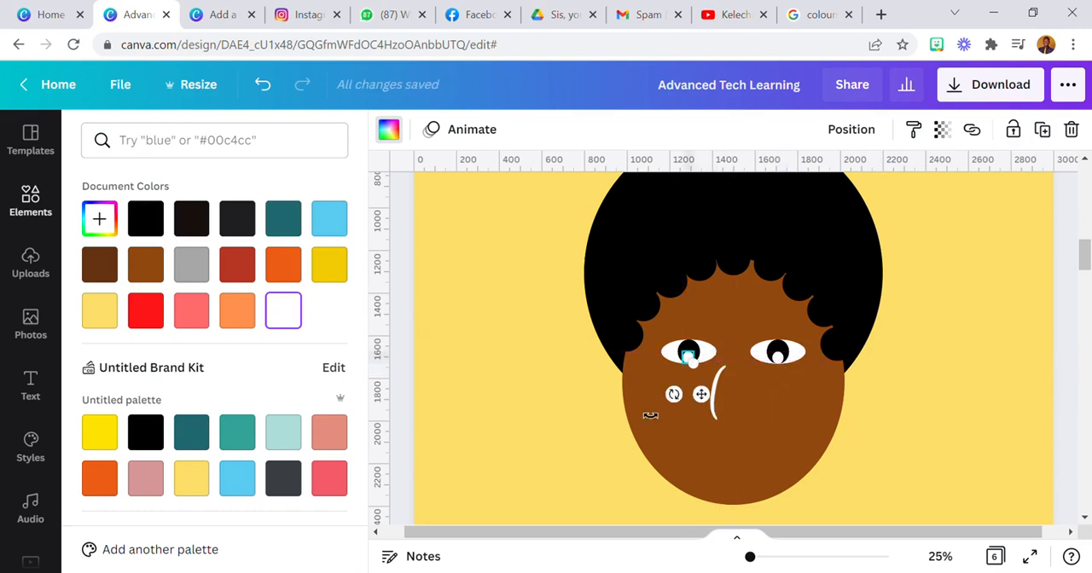
{"action": "left_click", "coordinate": [535, 455]}
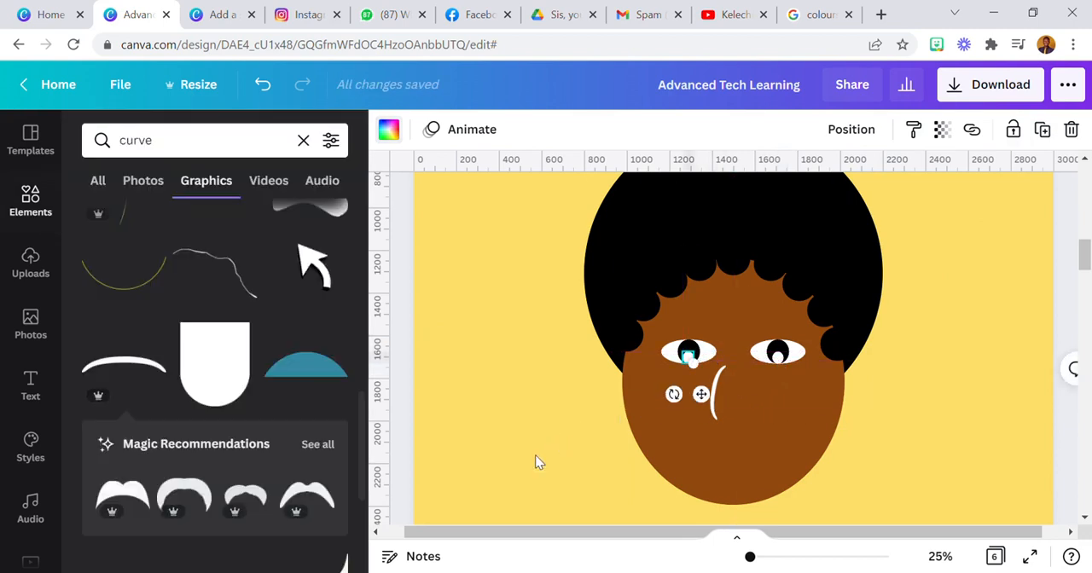
Unlock the brown face oval and the black hair circle
{"action": "left_click", "coordinate": [941, 556]}
{"action": "left_click", "coordinate": [934, 472]}
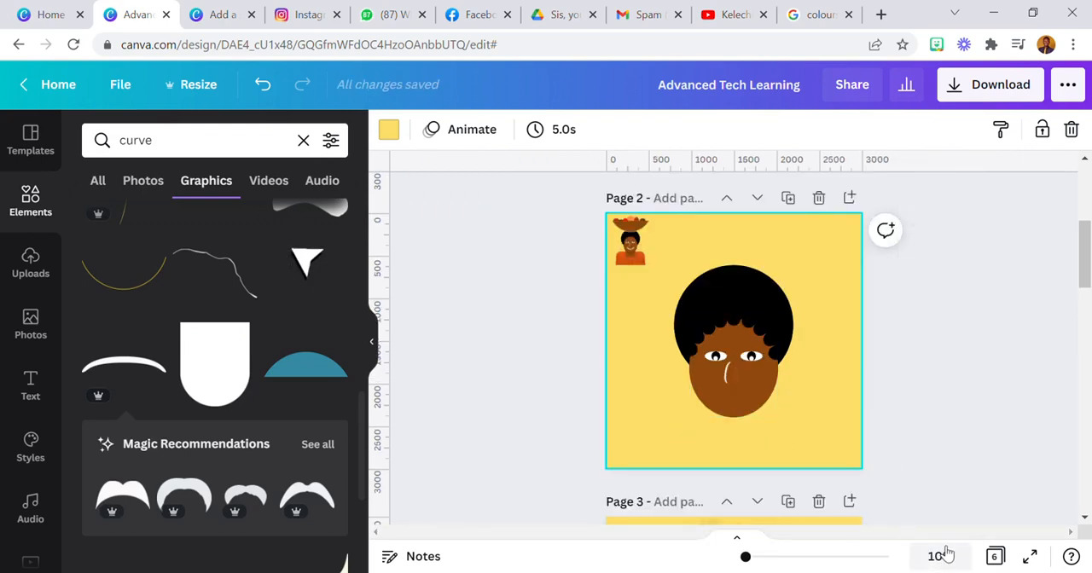
{"action": "left_click_drag", "start_coordinate": [657, 427], "coordinate": [797, 273]}
{"action": "left_click", "coordinate": [751, 435]}
{"action": "left_click", "coordinate": [714, 397]}
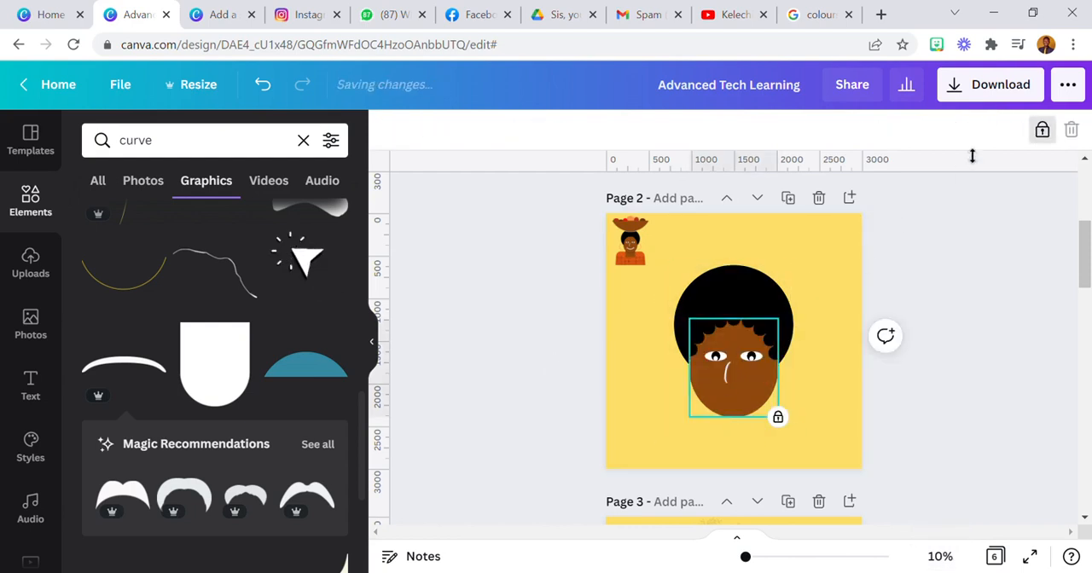
{"action": "left_click", "coordinate": [1038, 137]}
{"action": "left_click", "coordinate": [754, 292]}
{"action": "left_click", "coordinate": [1041, 132]}
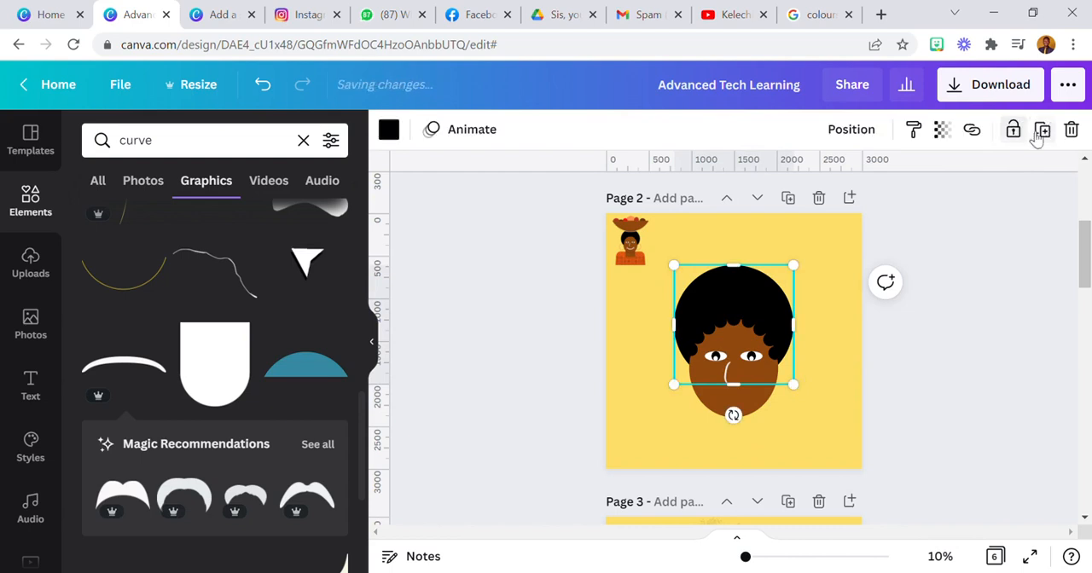
Select all parts of the head together, scale them down slightly, and keep the head centred on the page
{"action": "left_click_drag", "start_coordinate": [839, 279], "coordinate": [663, 425]}
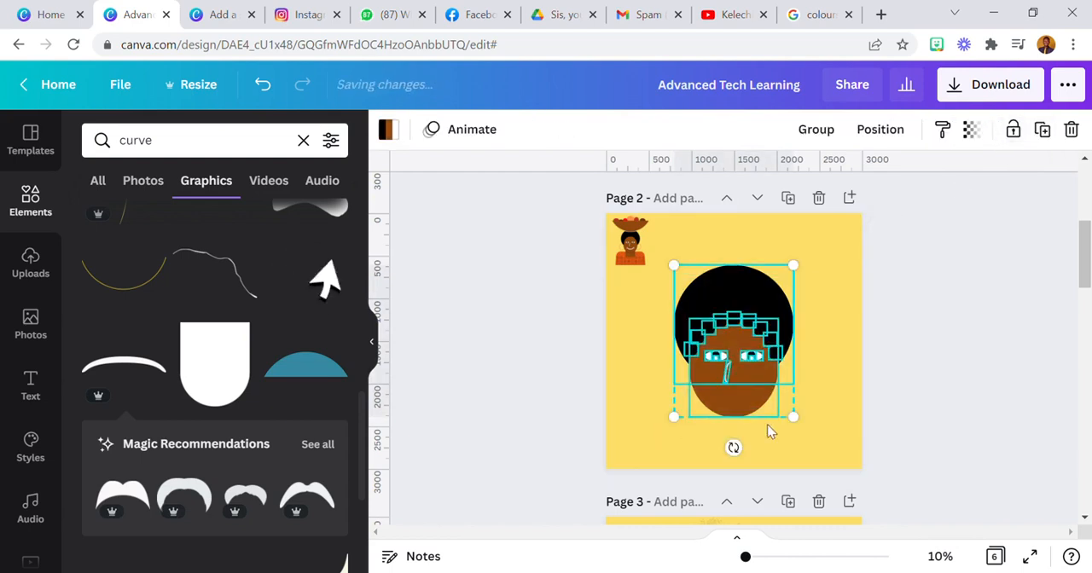
{"action": "left_click_drag", "start_coordinate": [791, 420], "coordinate": [746, 389]}
{"action": "left_click", "coordinate": [646, 431]}
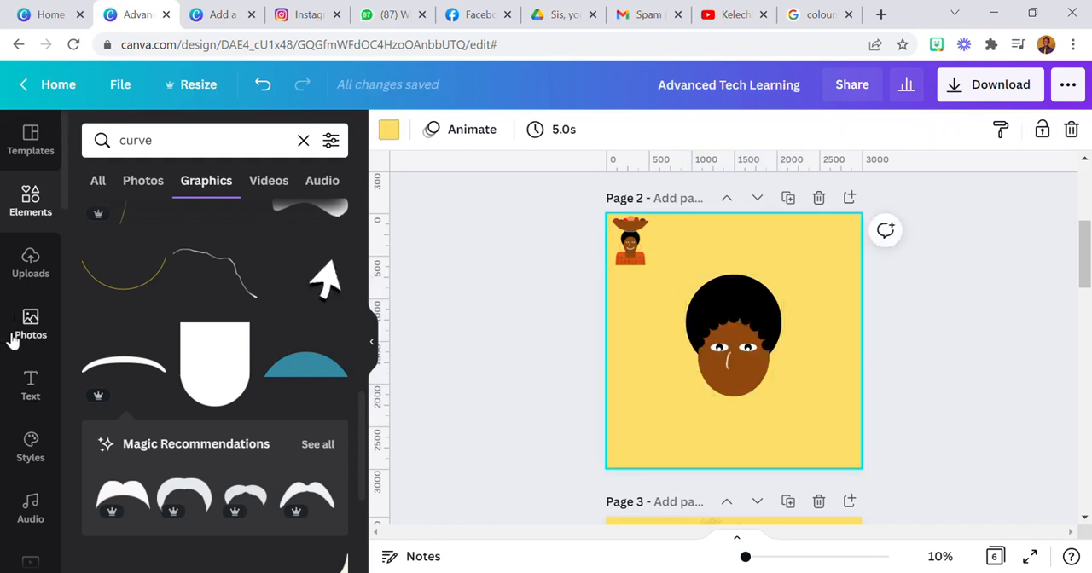
Add the thick quarter-circle curve graphic, rotate it into an upward smile arc, and colour it white
{"action": "scroll", "coordinate": [145, 401], "scroll_direction": "down", "scroll_amount": 5}
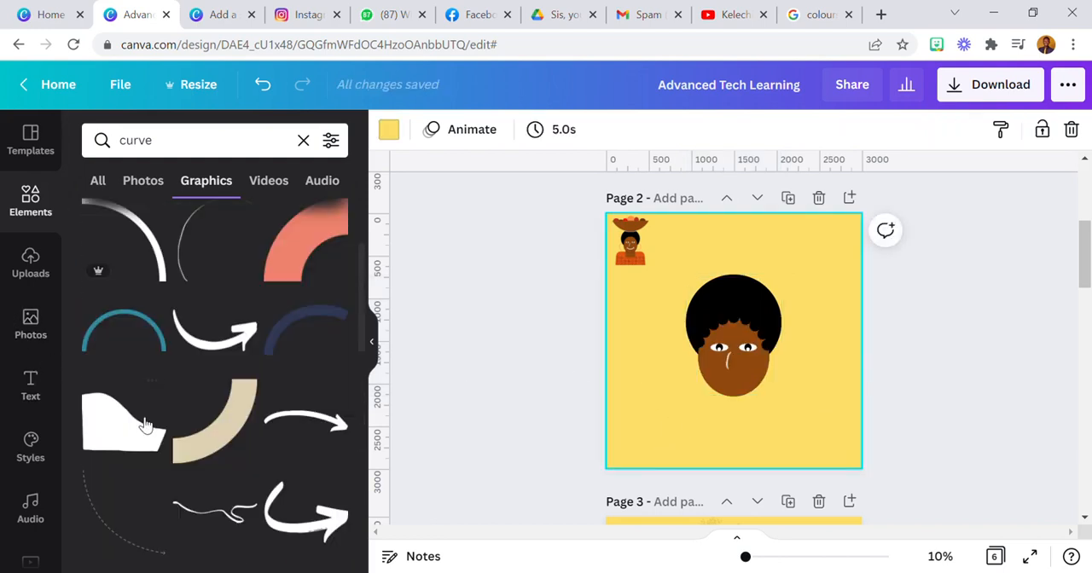
{"action": "left_click", "coordinate": [125, 258]}
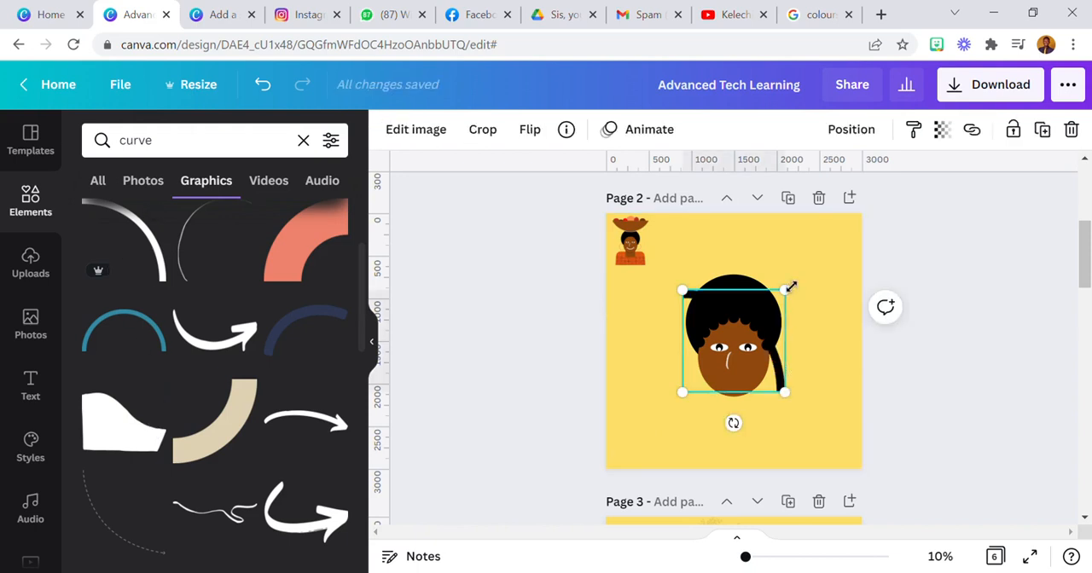
{"action": "left_click_drag", "start_coordinate": [732, 424], "coordinate": [675, 281]}
{"action": "left_click", "coordinate": [391, 131]}
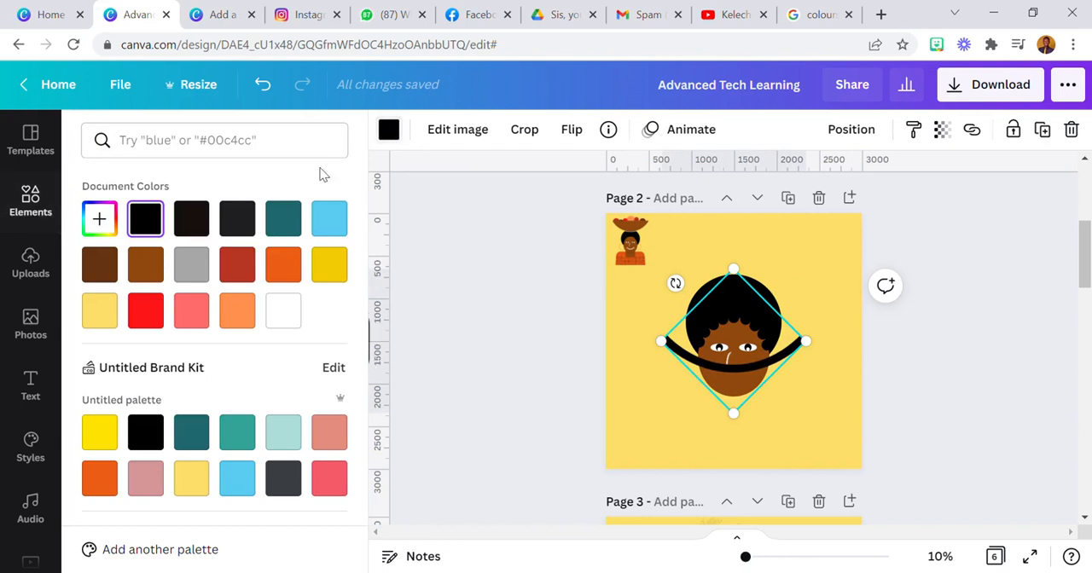
{"action": "left_click", "coordinate": [282, 310]}
Shrink the white arc and place it on the lower face below the nose as the mouth
{"action": "left_click_drag", "start_coordinate": [662, 342], "coordinate": [768, 381]}
{"action": "left_click_drag", "start_coordinate": [740, 320], "coordinate": [693, 355]}
{"action": "left_click", "coordinate": [659, 408]}
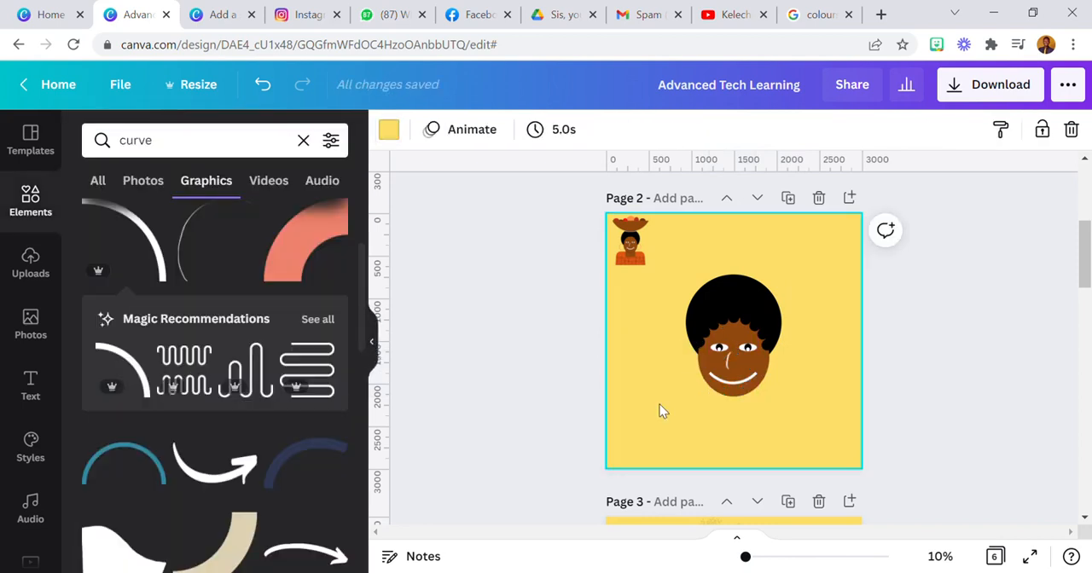
{"action": "left_click", "coordinate": [722, 387]}
{"action": "left_click_drag", "start_coordinate": [718, 386], "coordinate": [756, 377]}
{"action": "left_click", "coordinate": [661, 421]}
{"action": "left_click", "coordinate": [749, 385]}
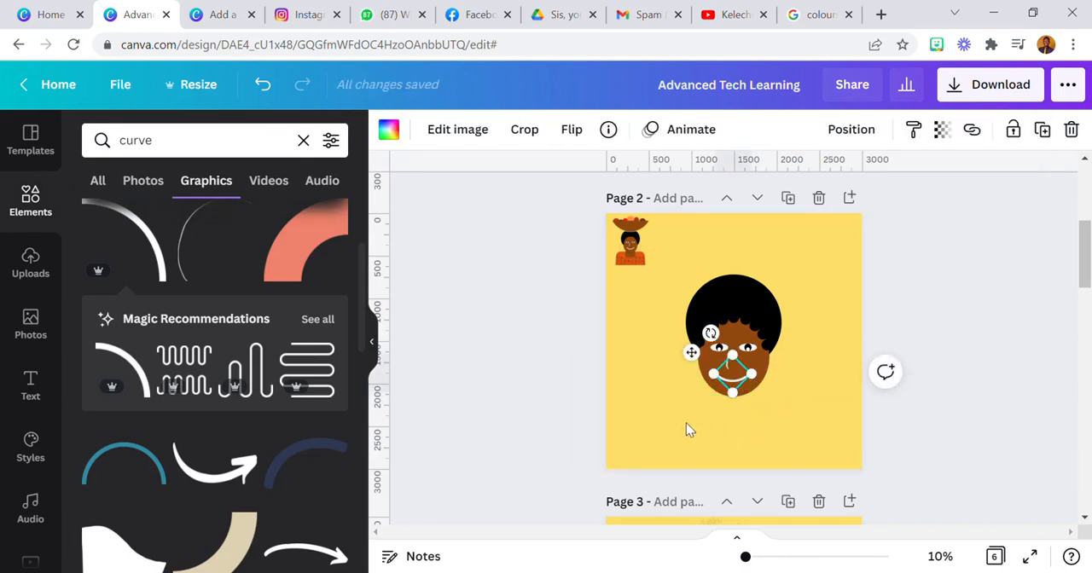
{"action": "left_click", "coordinate": [688, 421]}
Move the mouth slightly lower and centre it horizontally on the face, checking against the small reference portrait
{"action": "left_click", "coordinate": [941, 556]}
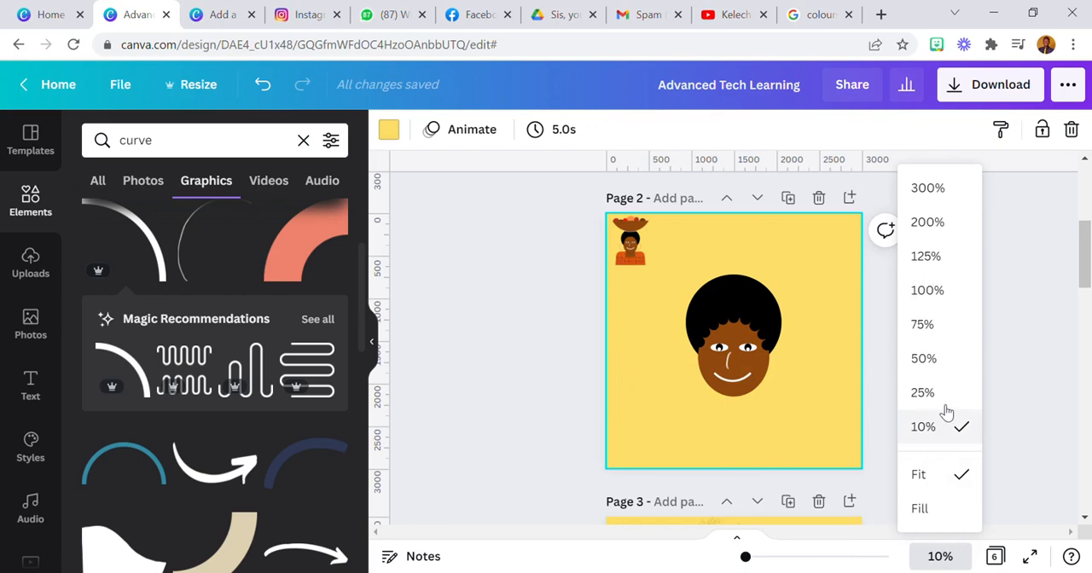
{"action": "left_click", "coordinate": [927, 396]}
{"action": "left_click", "coordinate": [739, 412]}
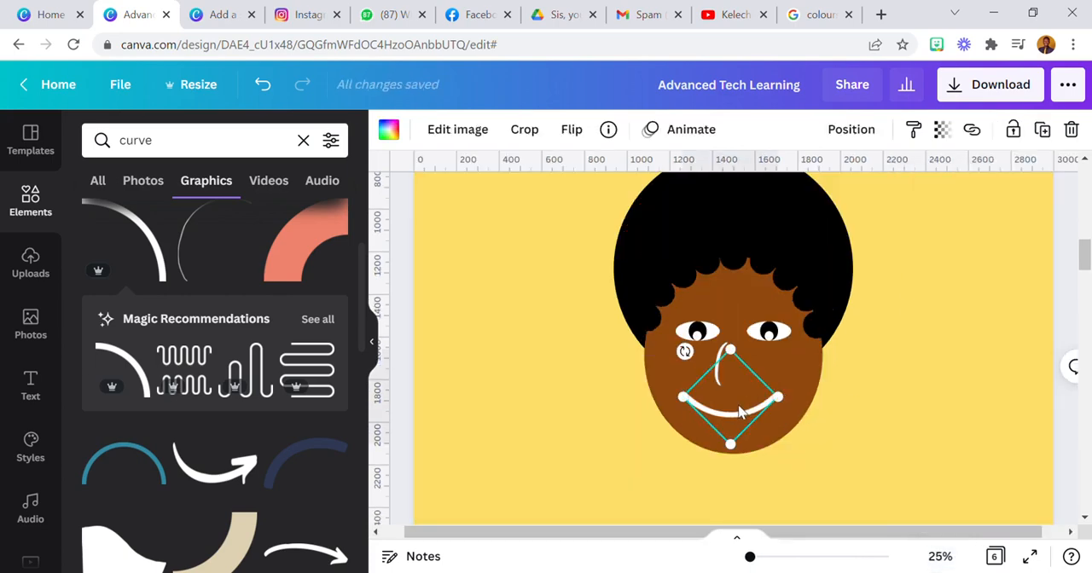
{"action": "left_click_drag", "start_coordinate": [741, 412], "coordinate": [738, 411]}
{"action": "scroll", "coordinate": [529, 431], "scroll_direction": "up", "scroll_amount": 5}
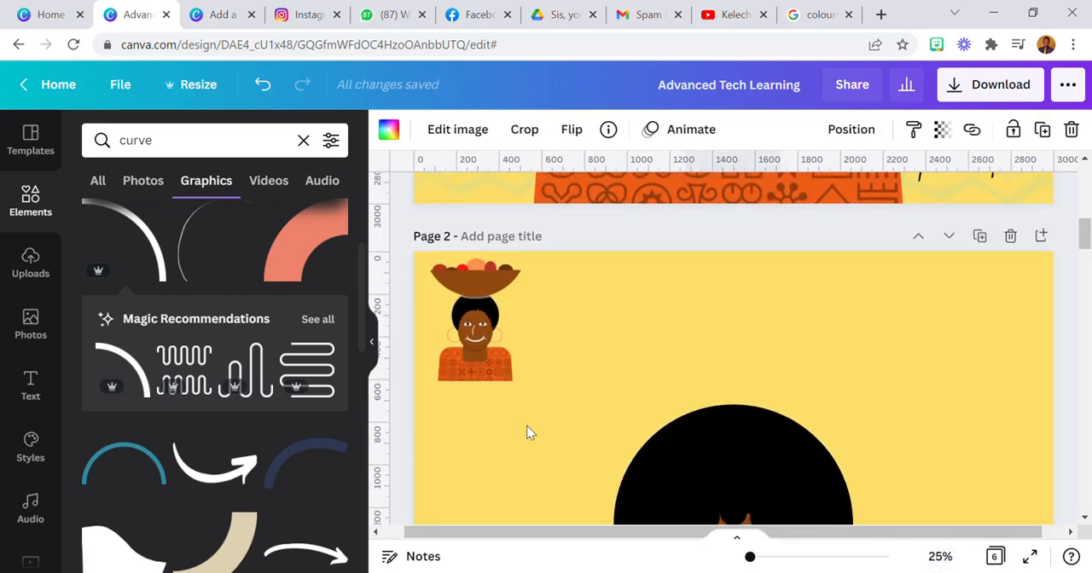
{"action": "scroll", "coordinate": [528, 427], "scroll_direction": "down", "scroll_amount": 2}
{"action": "scroll", "coordinate": [537, 418], "scroll_direction": "down", "scroll_amount": 3}
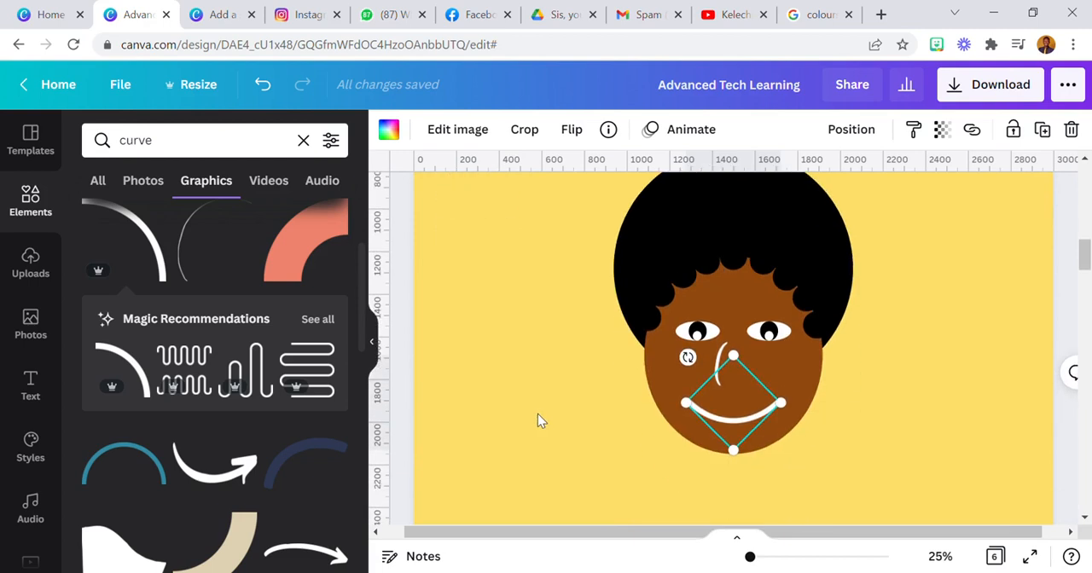
{"action": "left_click", "coordinate": [598, 420]}
Duplicate the nose curve and place the copy, tilted, across the right end of the mouth as a smile line
{"action": "left_click", "coordinate": [724, 364]}
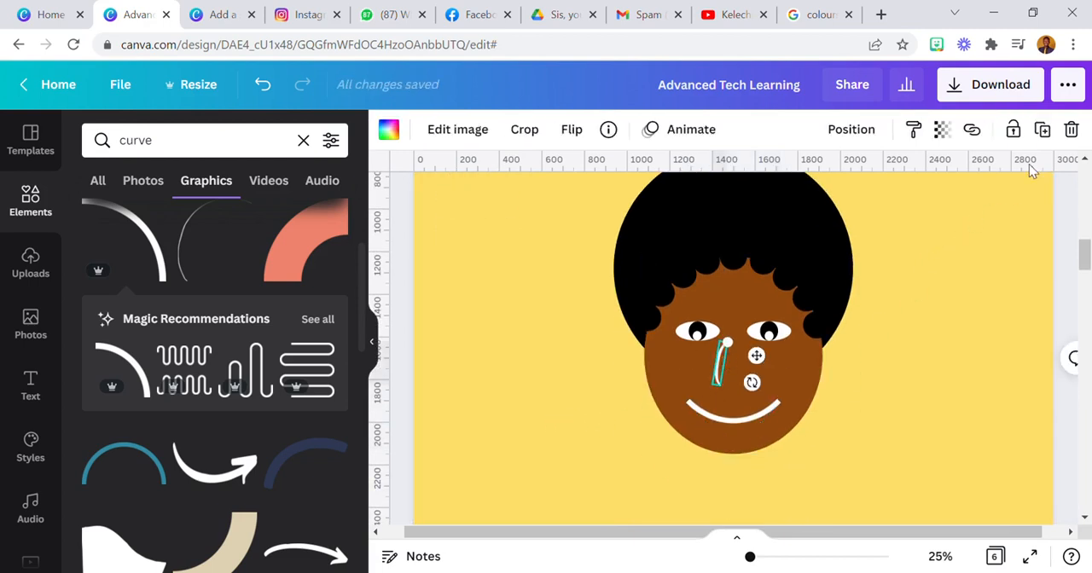
{"action": "left_click", "coordinate": [1042, 129]}
{"action": "left_click_drag", "start_coordinate": [760, 360], "coordinate": [787, 419]}
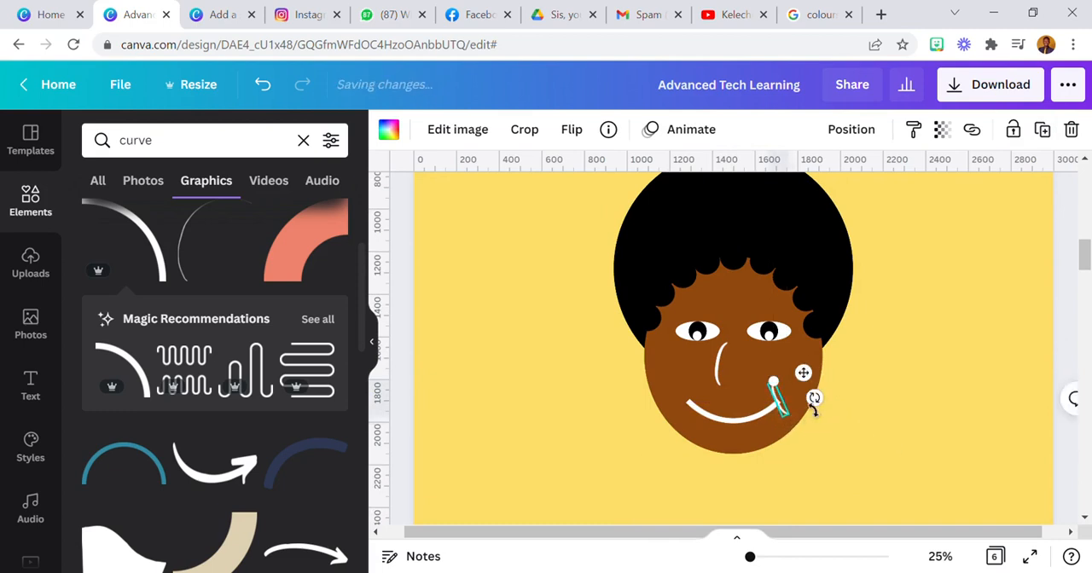
{"action": "left_click_drag", "start_coordinate": [816, 384], "coordinate": [817, 384]}
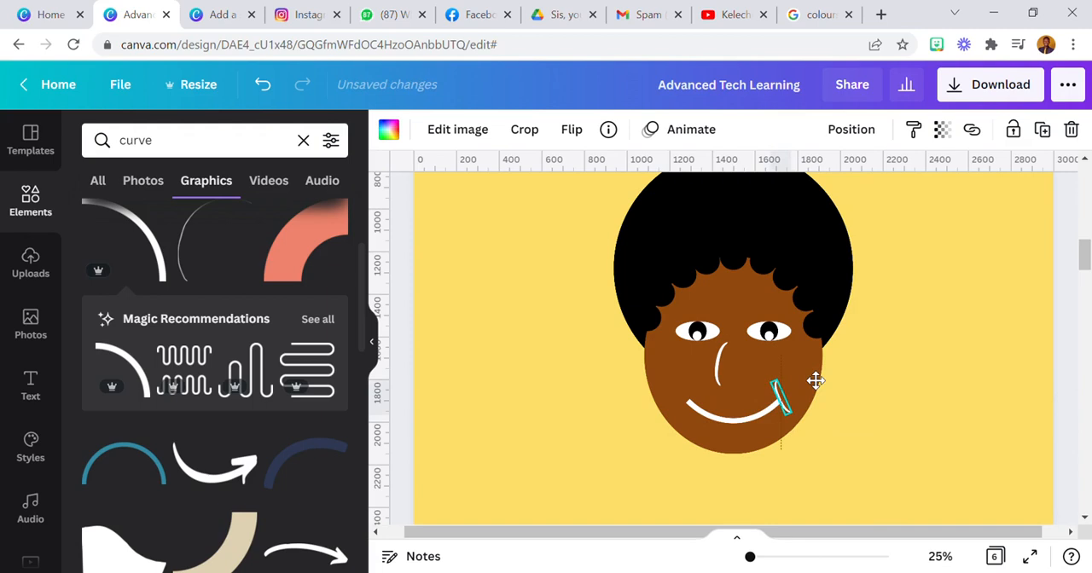
{"action": "left_click", "coordinate": [597, 419]}
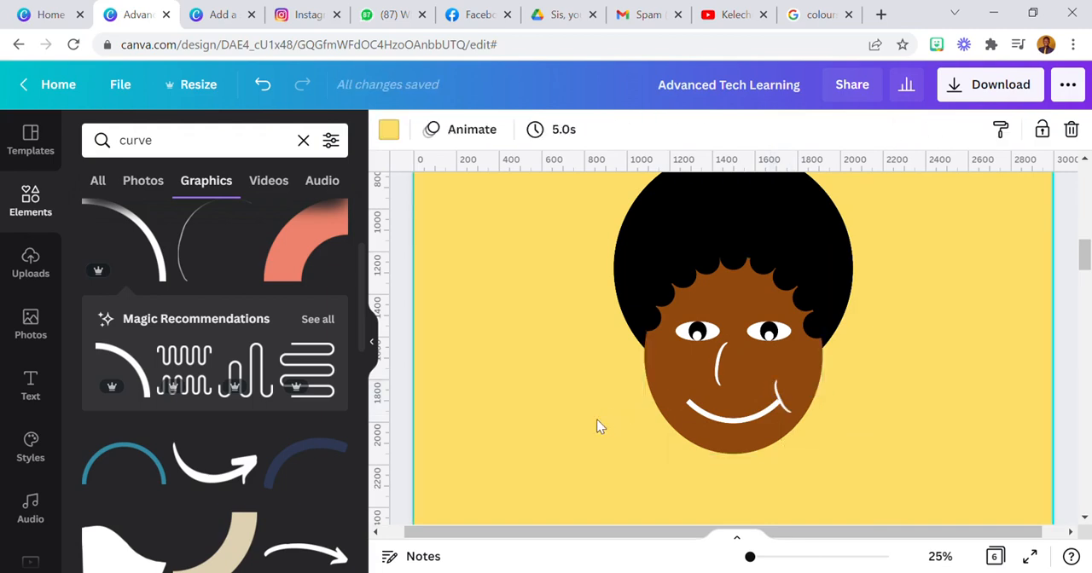
Tilt the right smile line further and nudge it so it crosses the end of the mouth
{"action": "left_click", "coordinate": [940, 556]}
{"action": "left_click", "coordinate": [956, 359]}
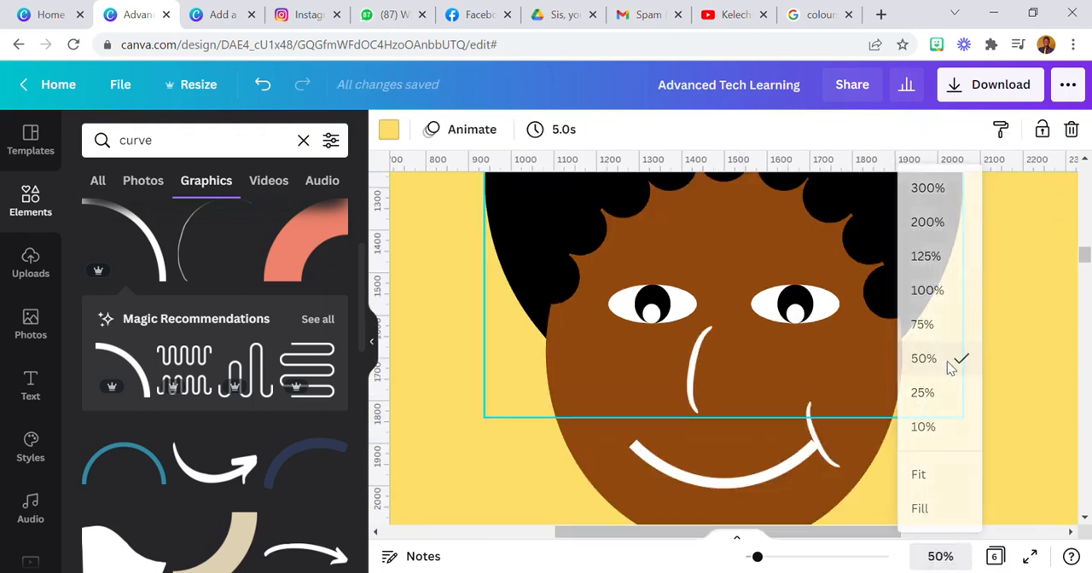
{"action": "left_click", "coordinate": [826, 445]}
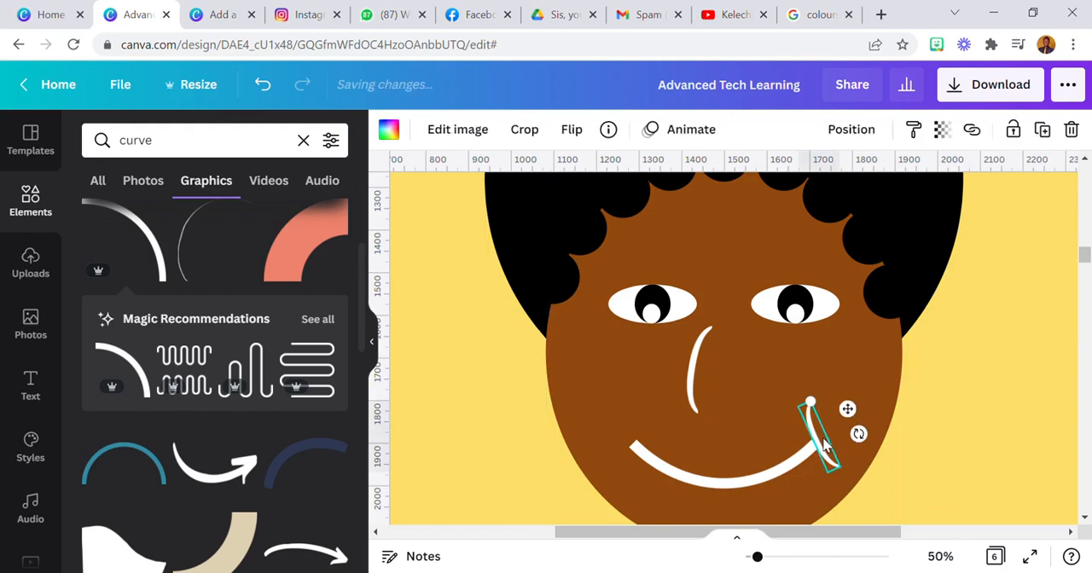
{"action": "left_click_drag", "start_coordinate": [860, 435], "coordinate": [858, 428]}
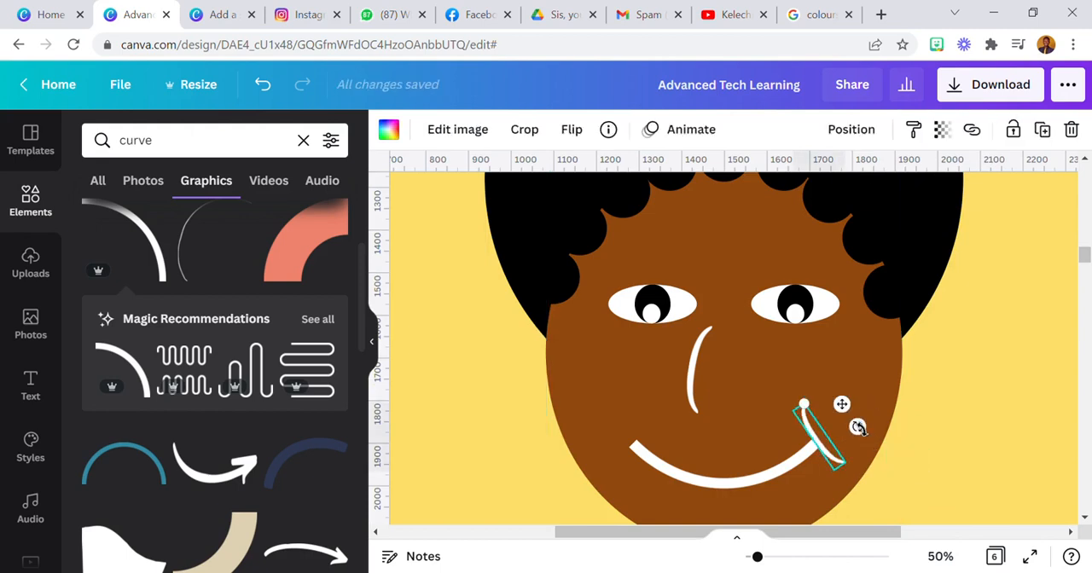
{"action": "left_click", "coordinate": [765, 433]}
{"action": "left_click", "coordinate": [819, 431]}
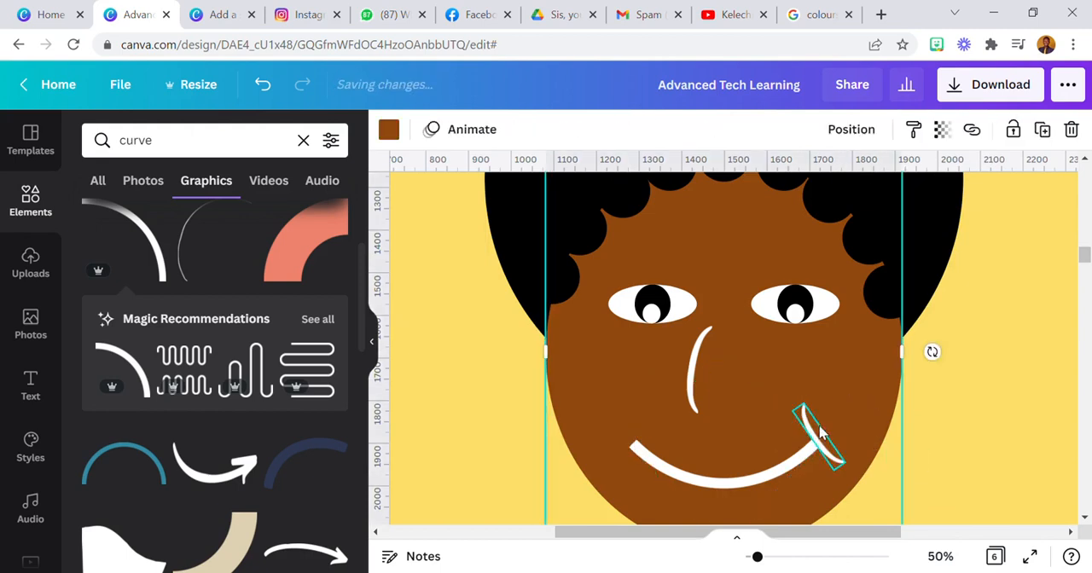
{"action": "left_click", "coordinate": [817, 436]}
{"action": "left_click_drag", "start_coordinate": [857, 413], "coordinate": [855, 416]}
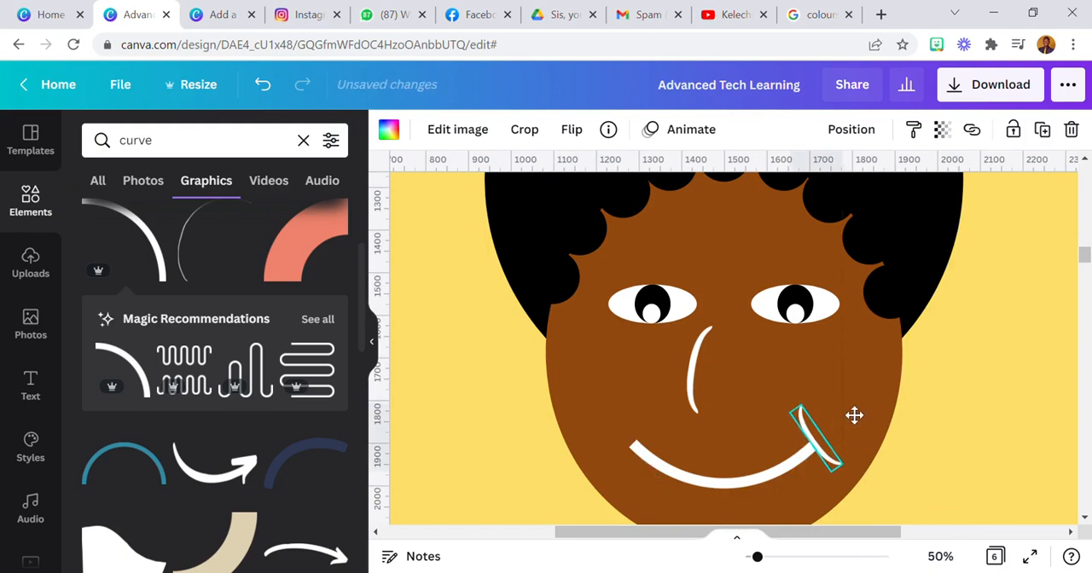
{"action": "left_click", "coordinate": [870, 376]}
{"action": "left_click", "coordinate": [819, 441]}
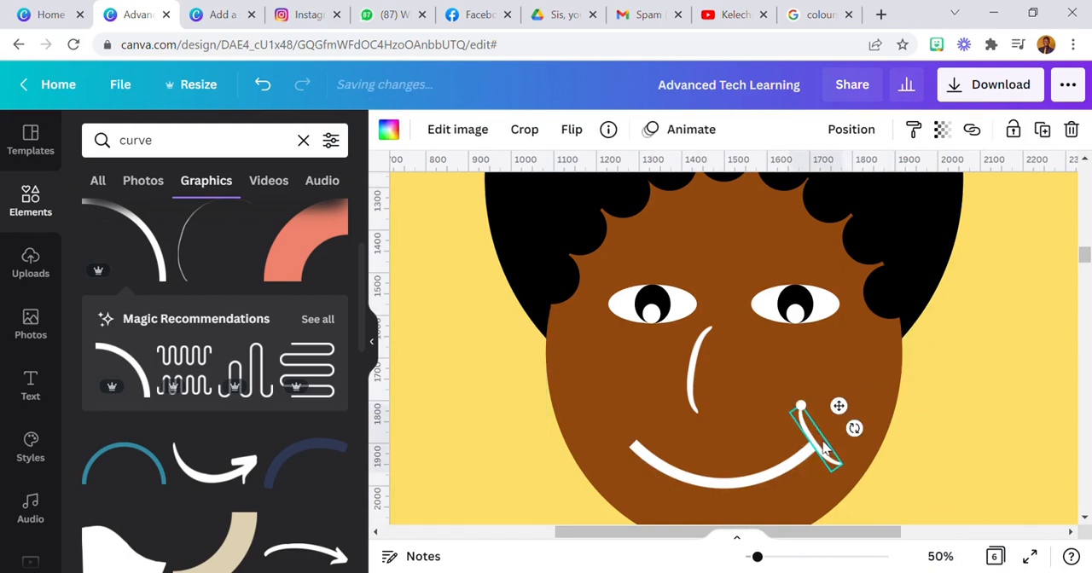
Duplicate the right smile line and rotate the copy to mirror it at the left end of the mouth
{"action": "left_click", "coordinate": [1043, 130]}
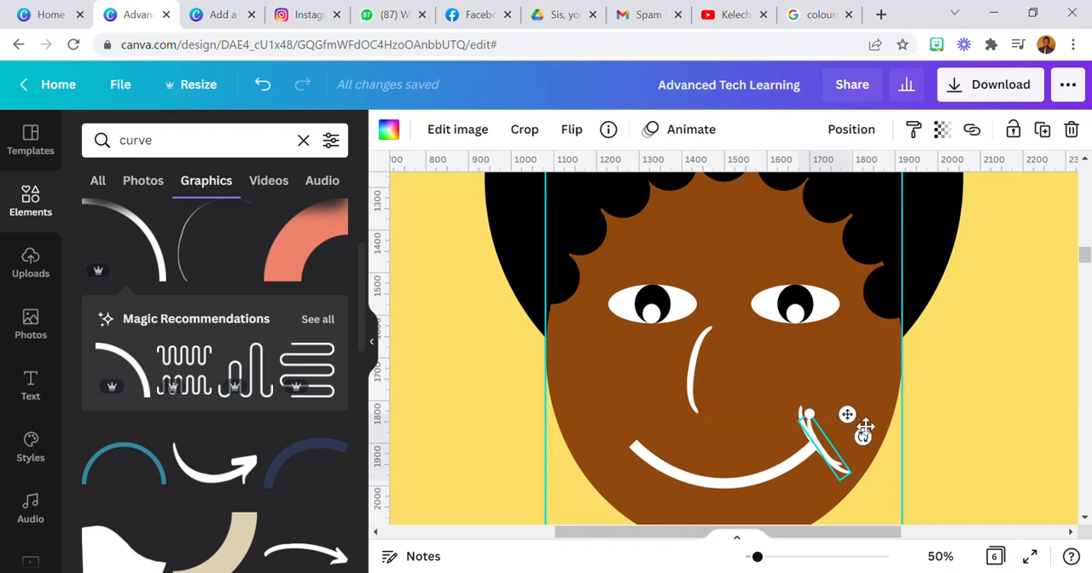
{"action": "left_click", "coordinate": [572, 128]}
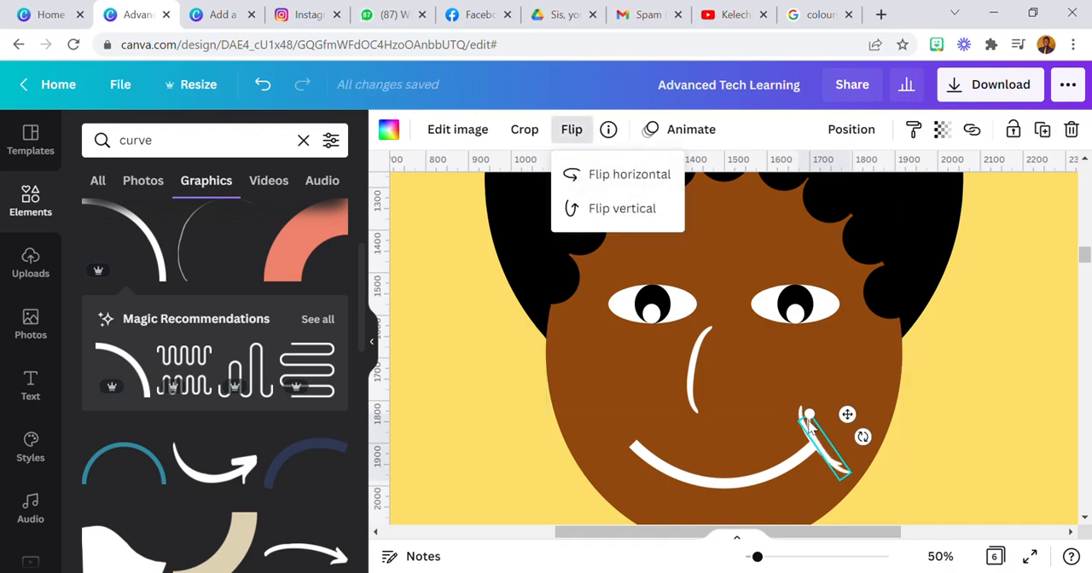
{"action": "left_click_drag", "start_coordinate": [850, 420], "coordinate": [570, 380]}
{"action": "mouse_move", "coordinate": [609, 441]}
{"action": "left_mouse_down"}
{"action": "mouse_move", "coordinate": [594, 449]}
{"action": "mouse_move", "coordinate": [593, 435]}
{"action": "left_mouse_up"}
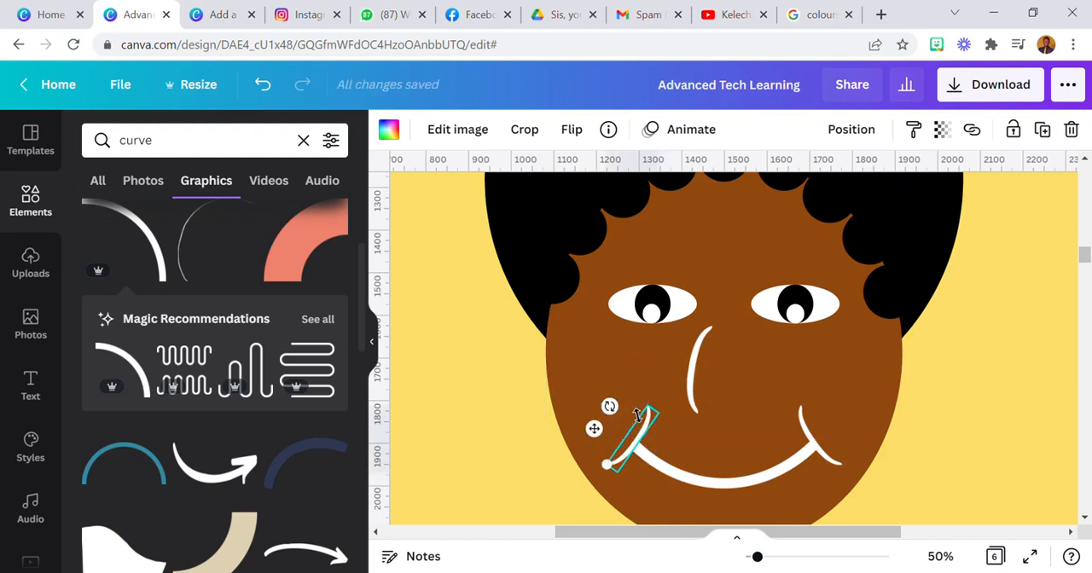
{"action": "left_click", "coordinate": [524, 130]}
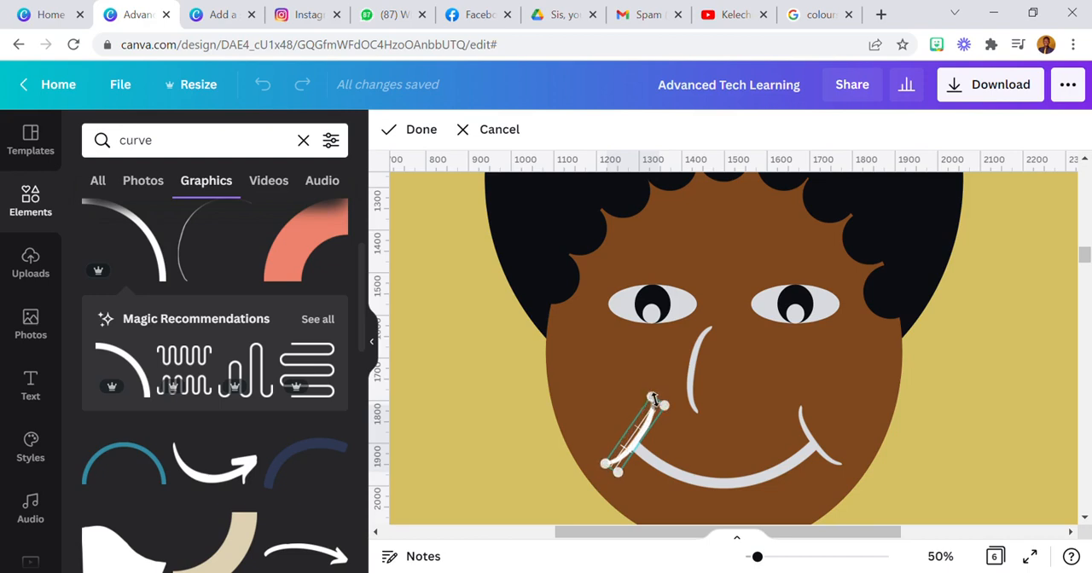
{"action": "left_click", "coordinate": [513, 418]}
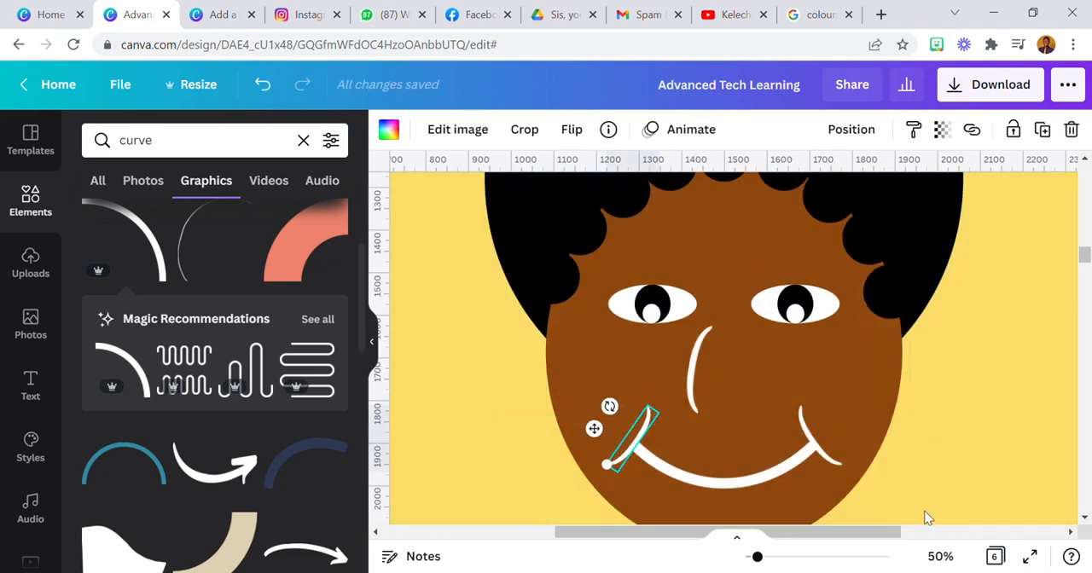
Shorten the upper ends of the left and right smile lines so they match
{"action": "left_click", "coordinate": [943, 556]}
{"action": "left_click", "coordinate": [942, 333]}
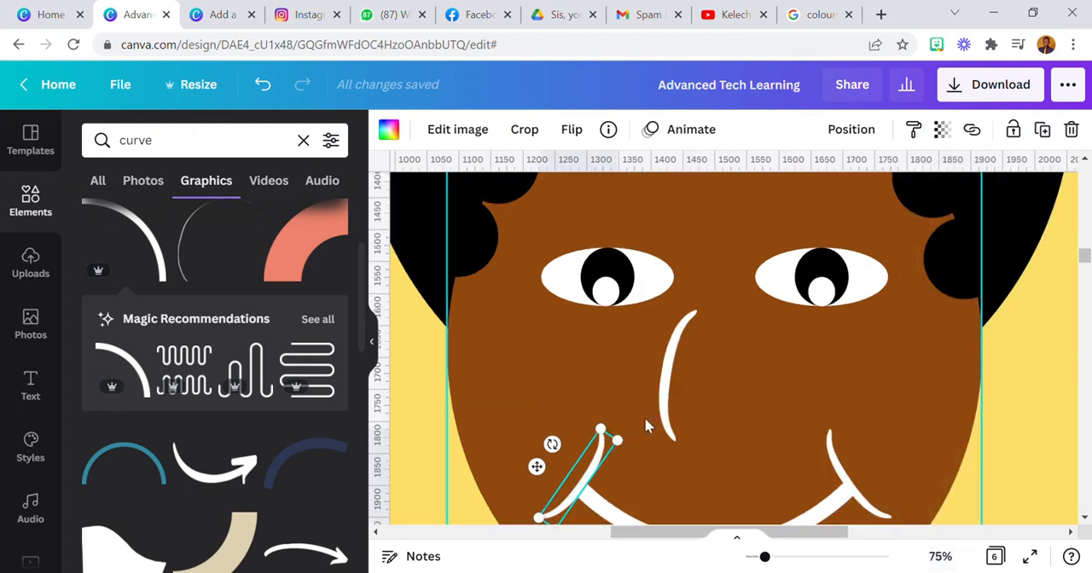
{"action": "left_click_drag", "start_coordinate": [612, 439], "coordinate": [556, 455]}
{"action": "left_click", "coordinate": [842, 465]}
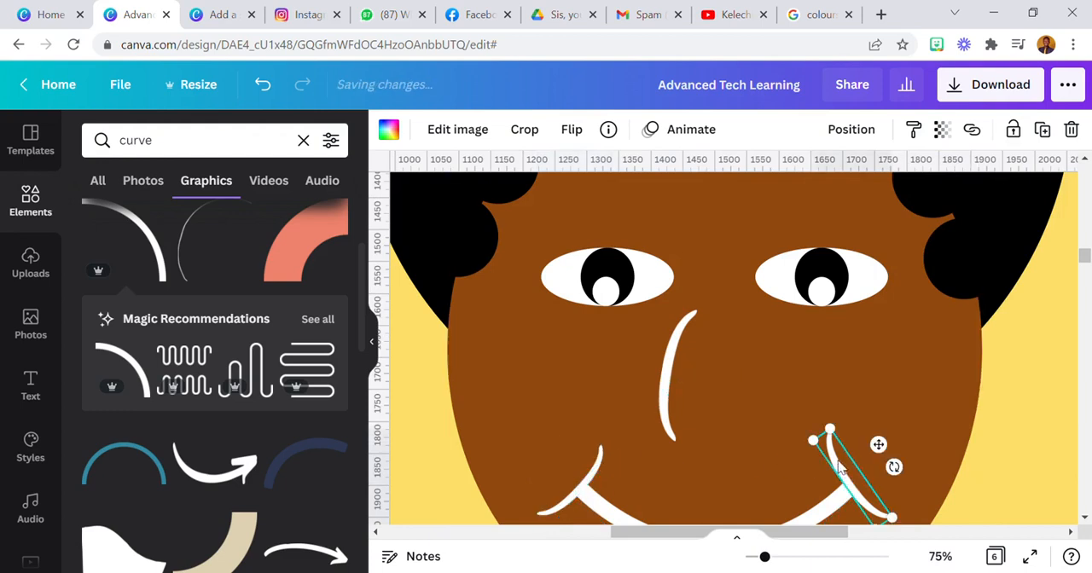
{"action": "left_click_drag", "start_coordinate": [844, 439], "coordinate": [840, 455]}
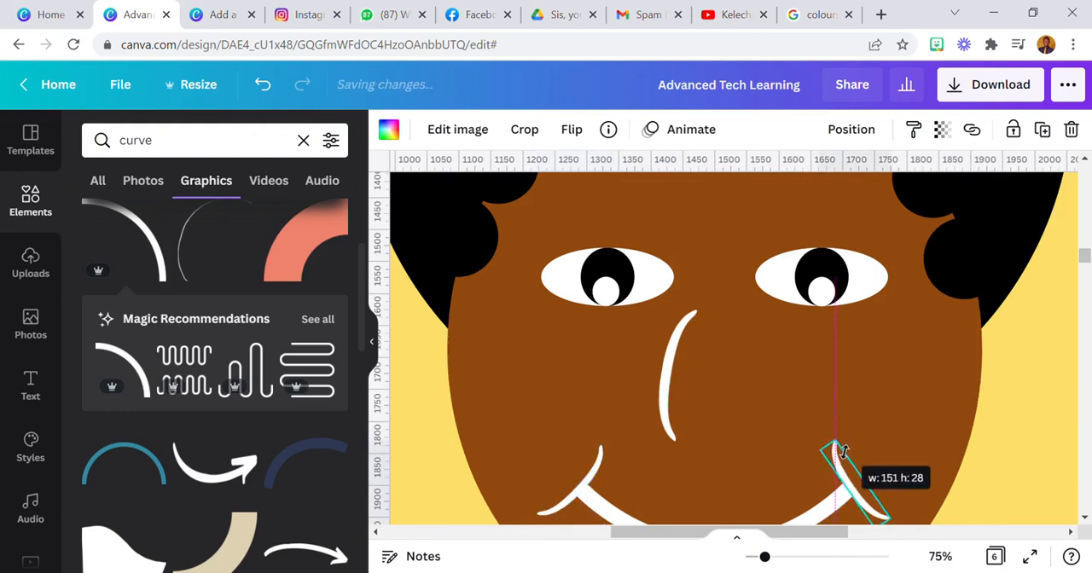
{"action": "left_click", "coordinate": [887, 422]}
Try a slightly different tilt for the nose curve and undo it
{"action": "left_click", "coordinate": [941, 556]}
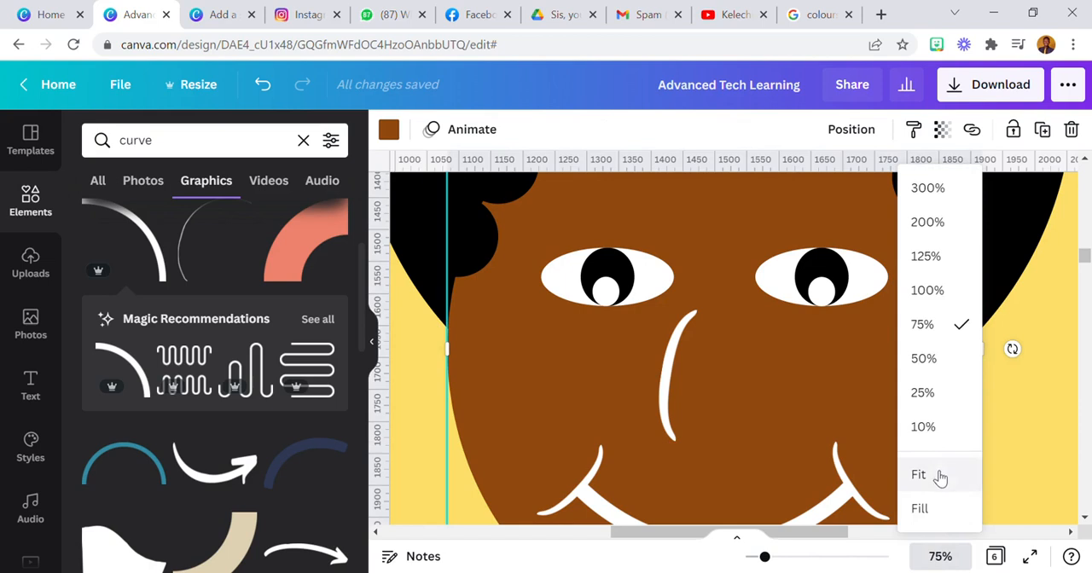
{"action": "left_click", "coordinate": [919, 475]}
{"action": "left_click", "coordinate": [715, 441]}
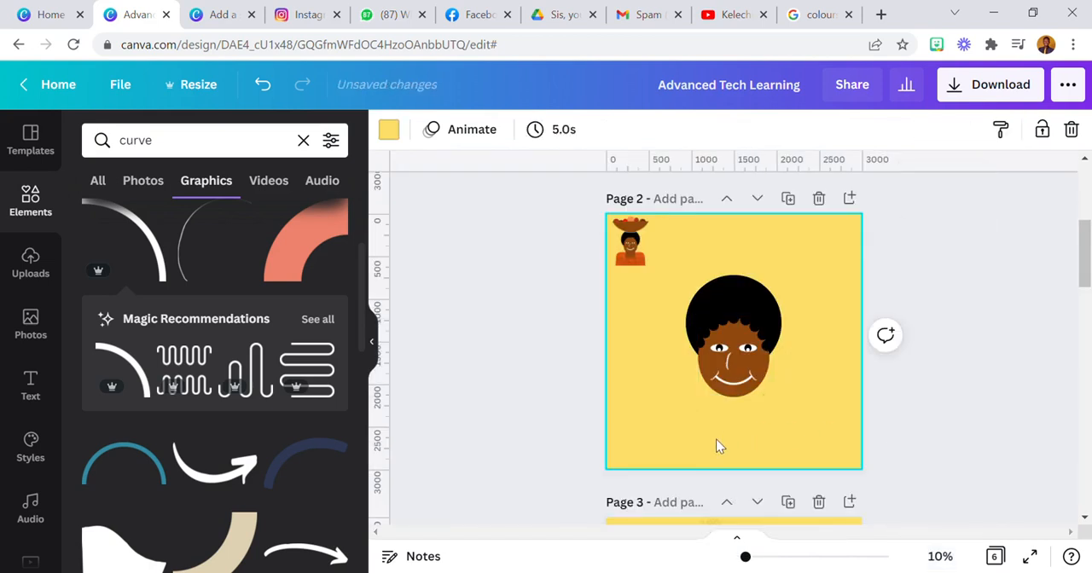
{"action": "left_click", "coordinate": [728, 359]}
{"action": "left_click", "coordinate": [671, 411]}
{"action": "left_click", "coordinate": [729, 362]}
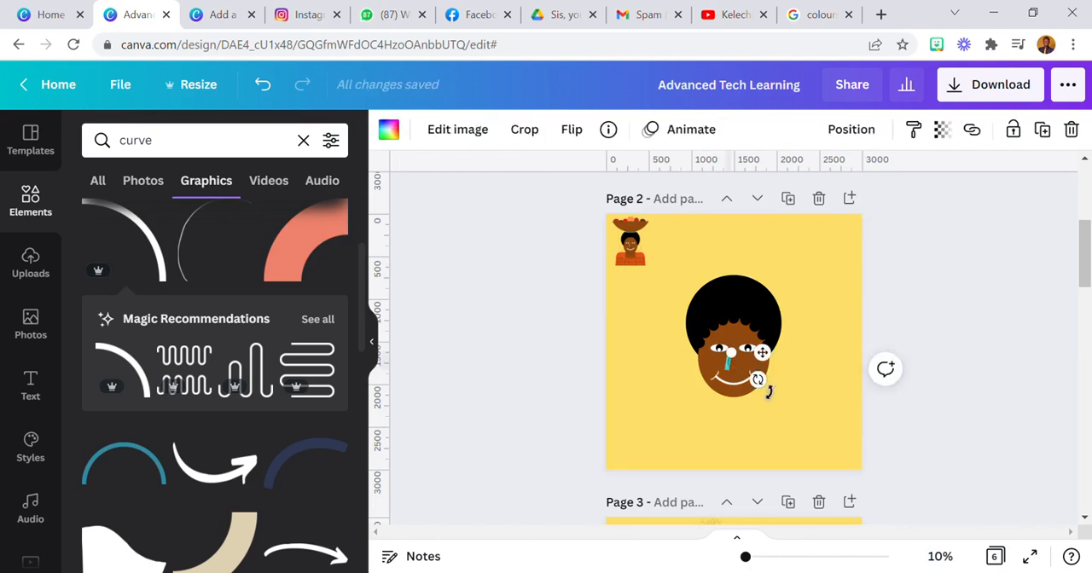
{"action": "left_click_drag", "start_coordinate": [768, 392], "coordinate": [773, 388]}
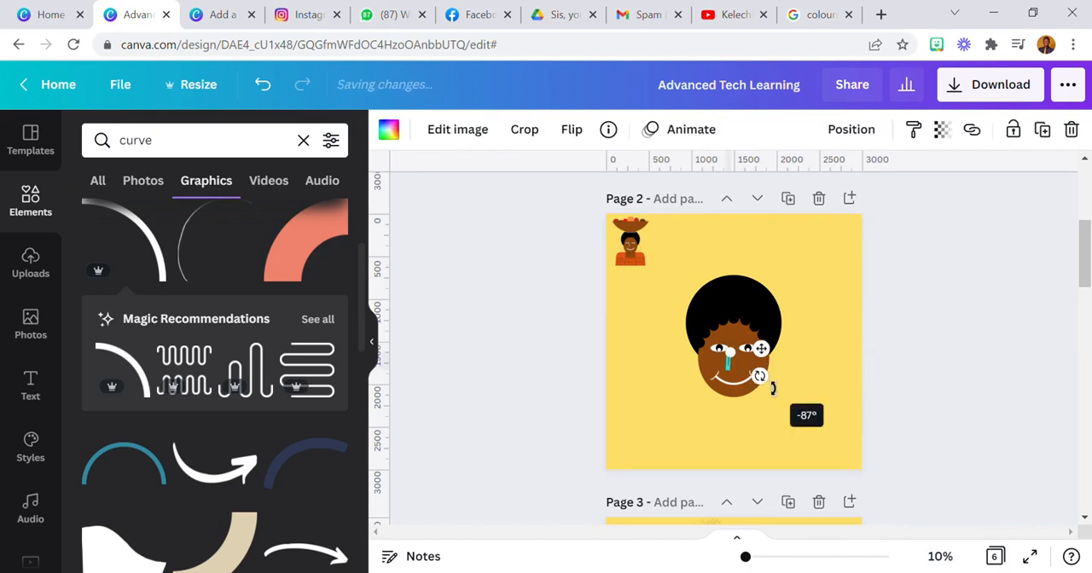
{"action": "left_click", "coordinate": [652, 404]}
{"action": "left_click", "coordinate": [263, 86]}
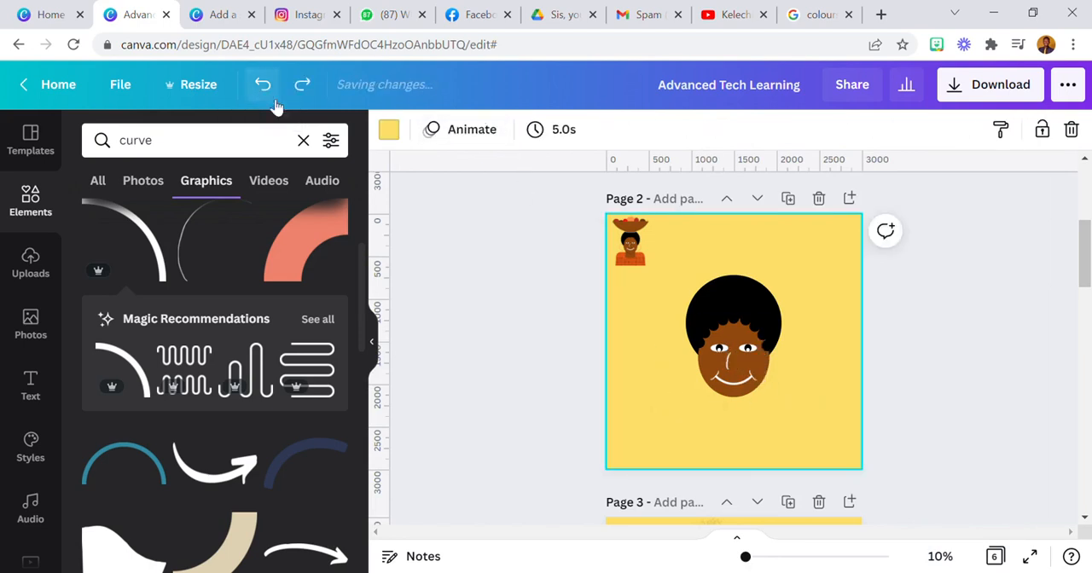
Move the nose curve slightly to the right so it sits closer to the middle of the face
{"action": "left_click", "coordinate": [940, 556]}
{"action": "left_click", "coordinate": [931, 356]}
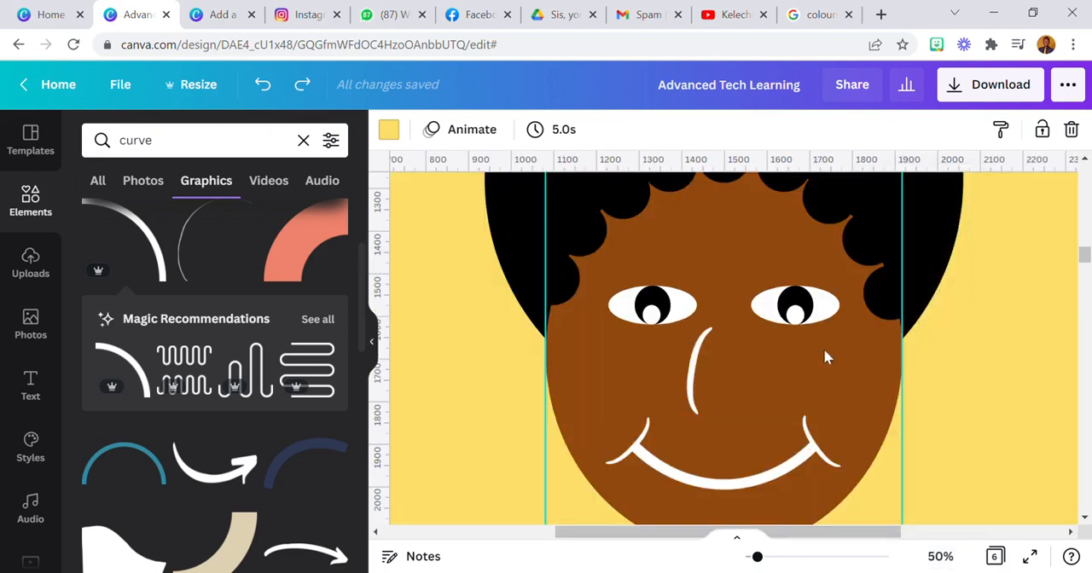
{"action": "left_click_drag", "start_coordinate": [705, 372], "coordinate": [717, 377]}
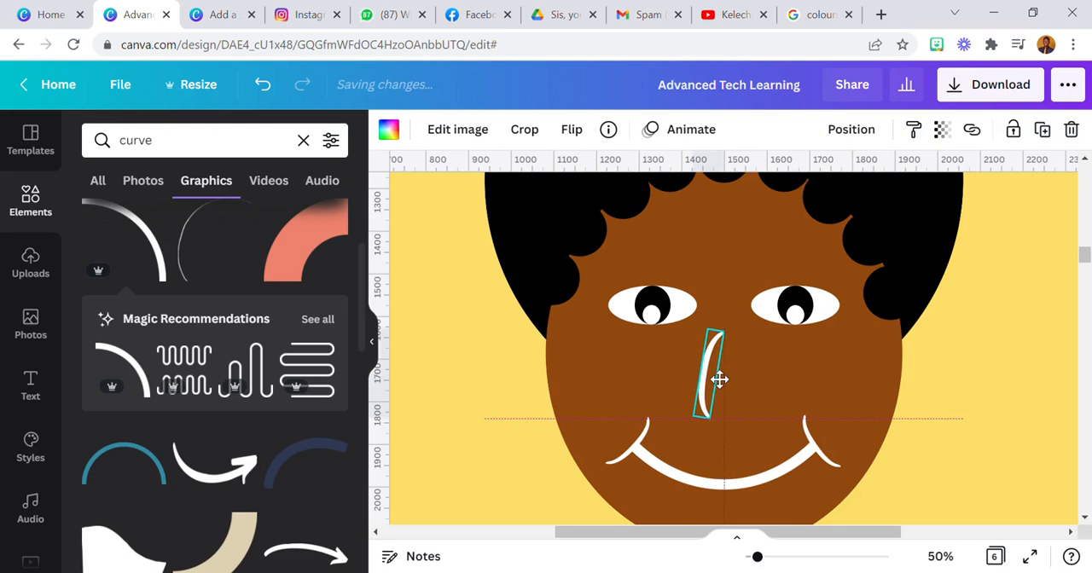
{"action": "left_click", "coordinate": [940, 556]}
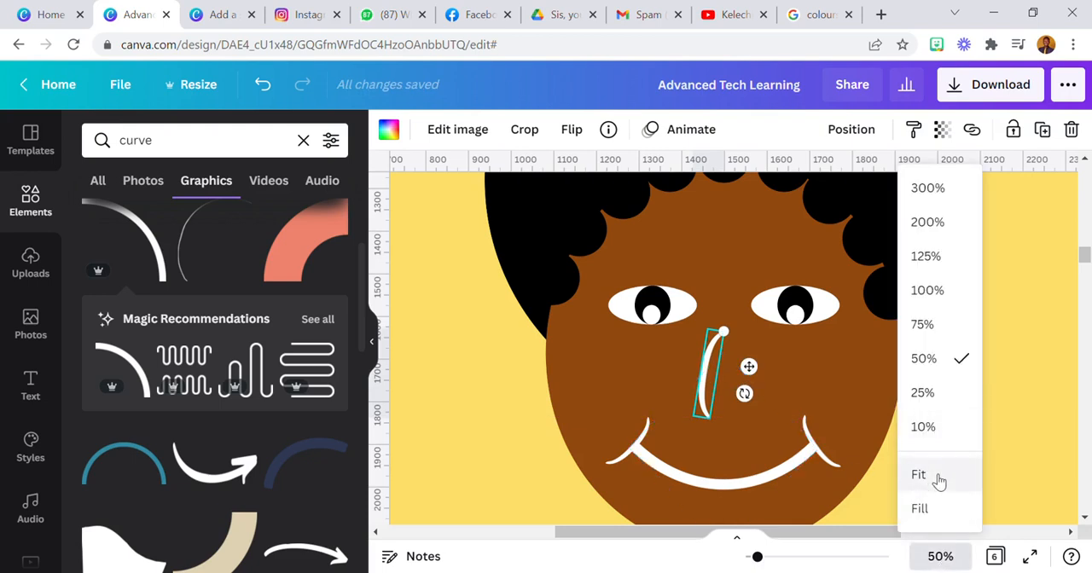
{"action": "left_click", "coordinate": [920, 475]}
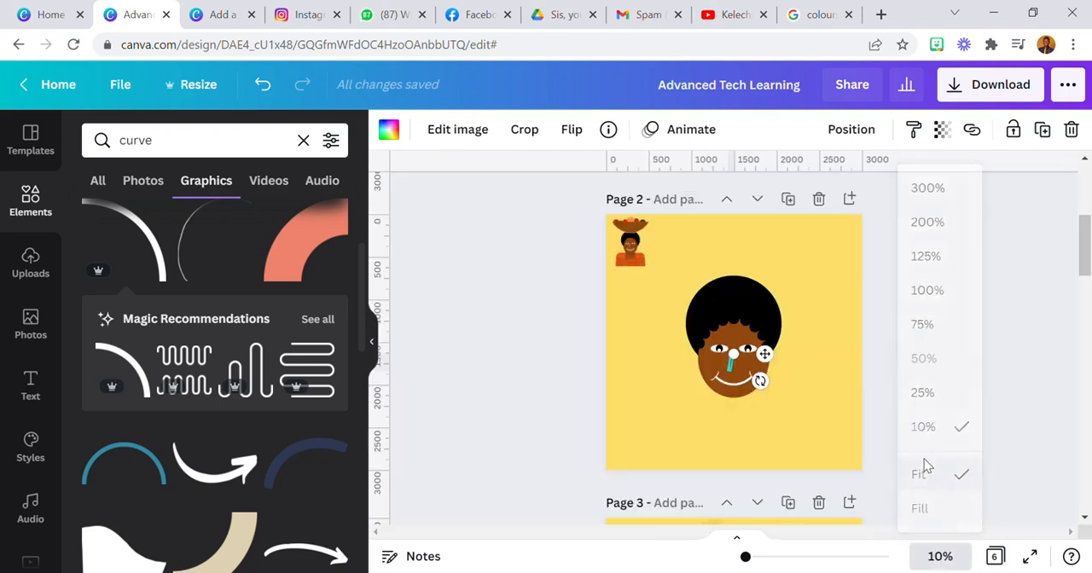
{"action": "left_click", "coordinate": [706, 429]}
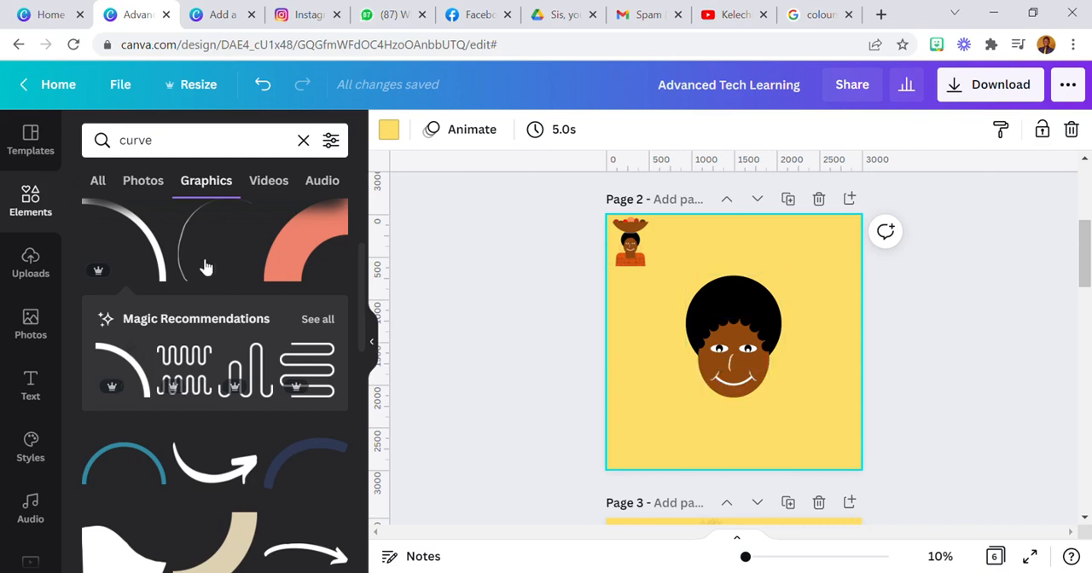
Add a circle outline from Lines & Shapes, shrink it to earring size and colour it bright red
{"action": "left_click", "coordinate": [304, 141]}
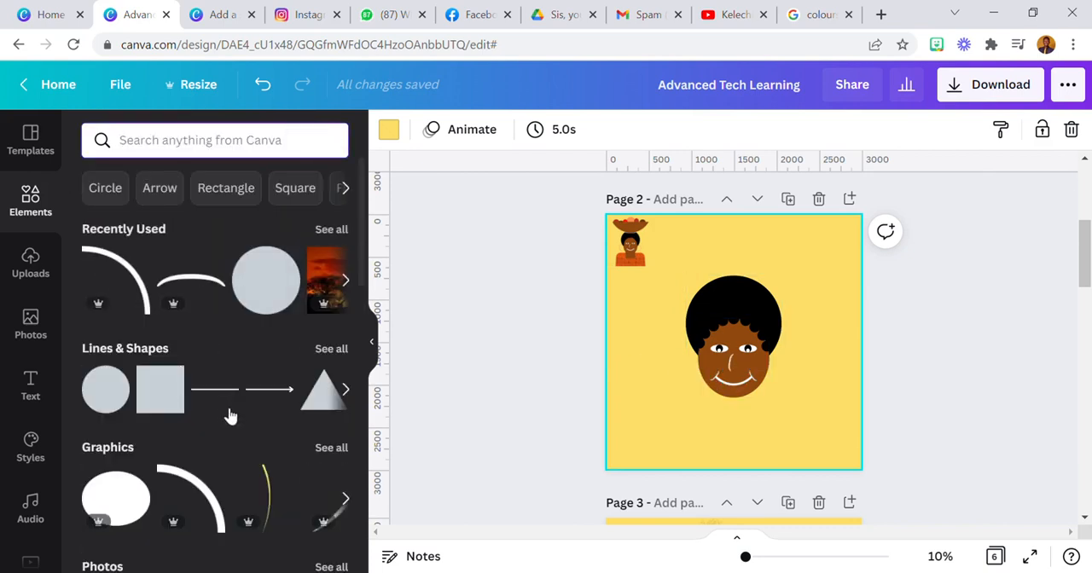
{"action": "left_click", "coordinate": [329, 349]}
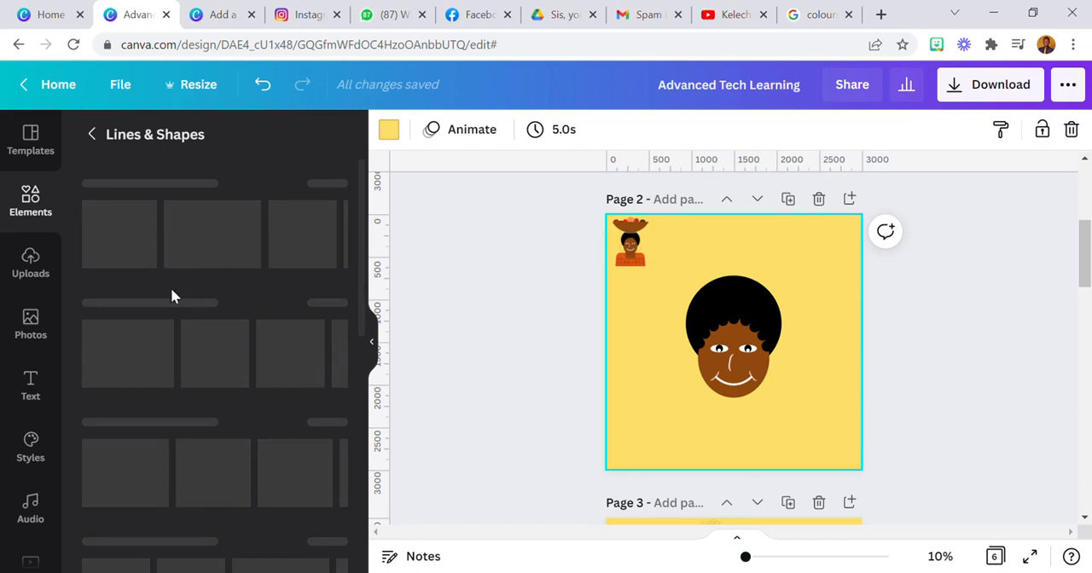
{"action": "left_click", "coordinate": [159, 523]}
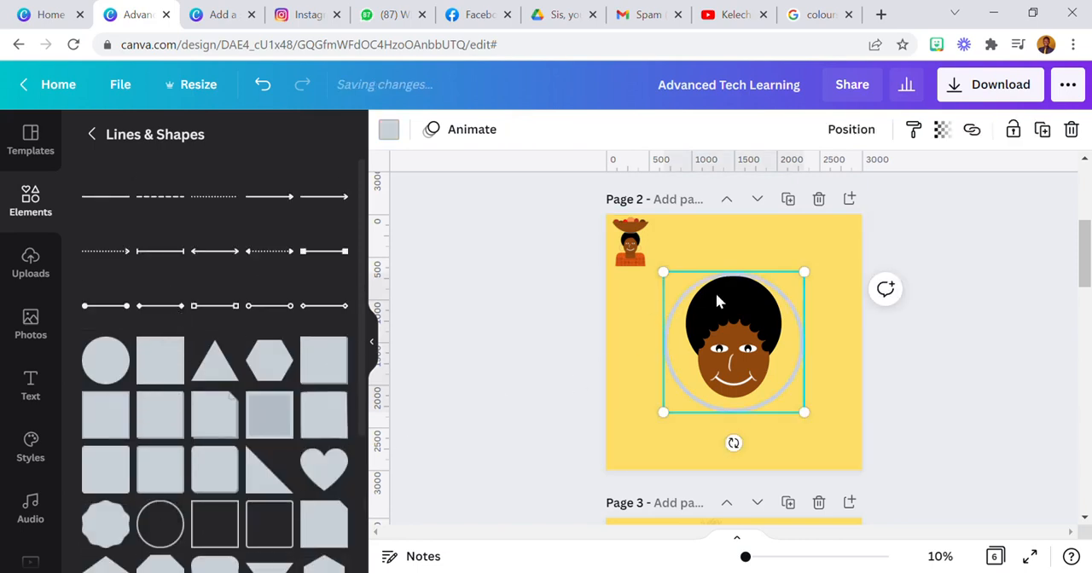
{"action": "left_click_drag", "start_coordinate": [819, 280], "coordinate": [686, 389]}
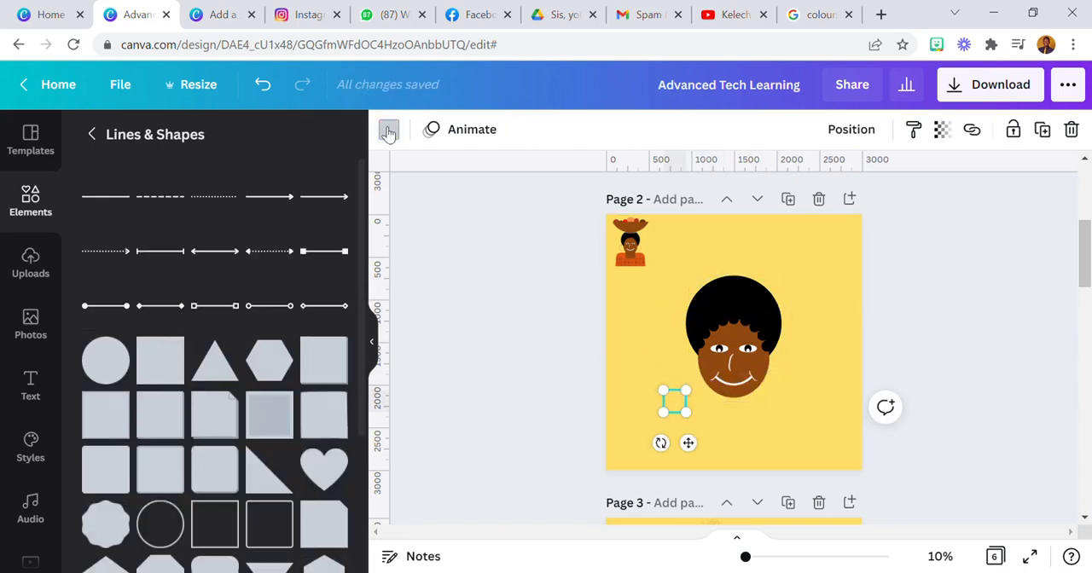
{"action": "left_click", "coordinate": [388, 128]}
{"action": "left_click", "coordinate": [203, 311]}
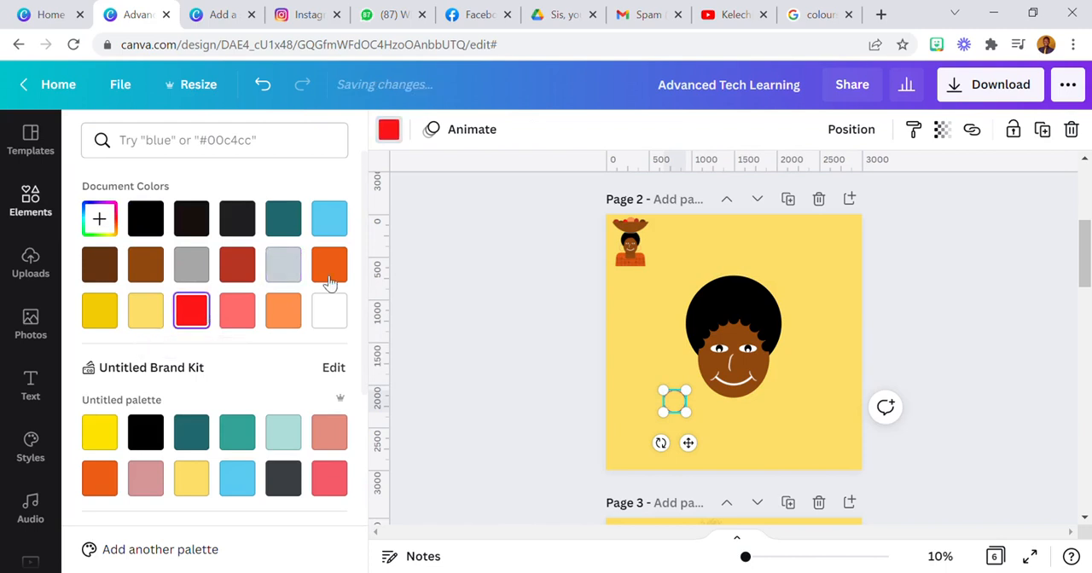
Place the red ring at the left edge of the face below the hair and enlarge it slightly
{"action": "left_click_drag", "start_coordinate": [695, 452], "coordinate": [716, 410]}
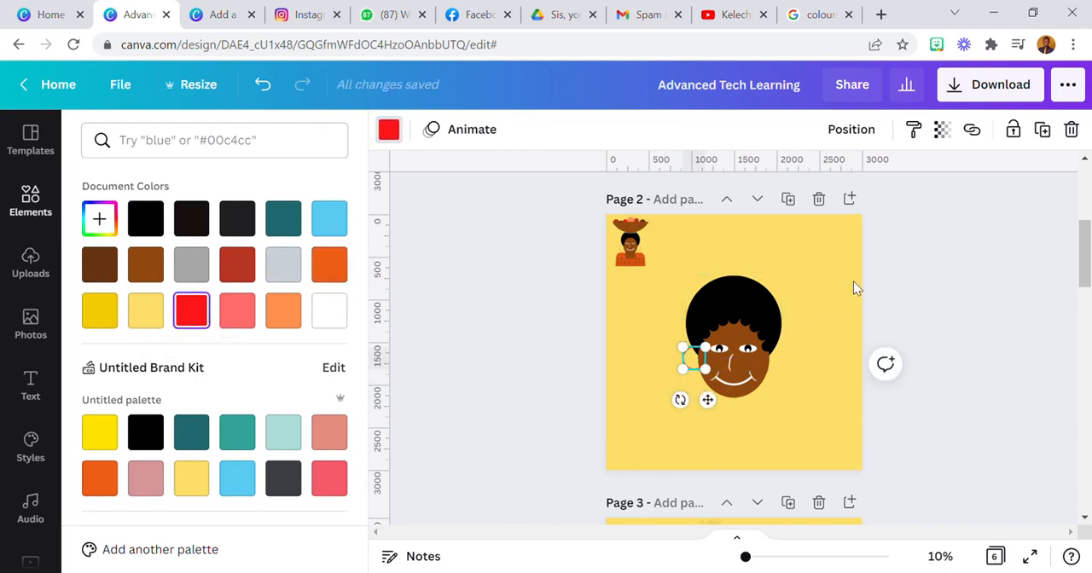
{"action": "left_click", "coordinate": [636, 344]}
{"action": "left_click", "coordinate": [688, 362]}
{"action": "left_click_drag", "start_coordinate": [683, 372], "coordinate": [676, 377]}
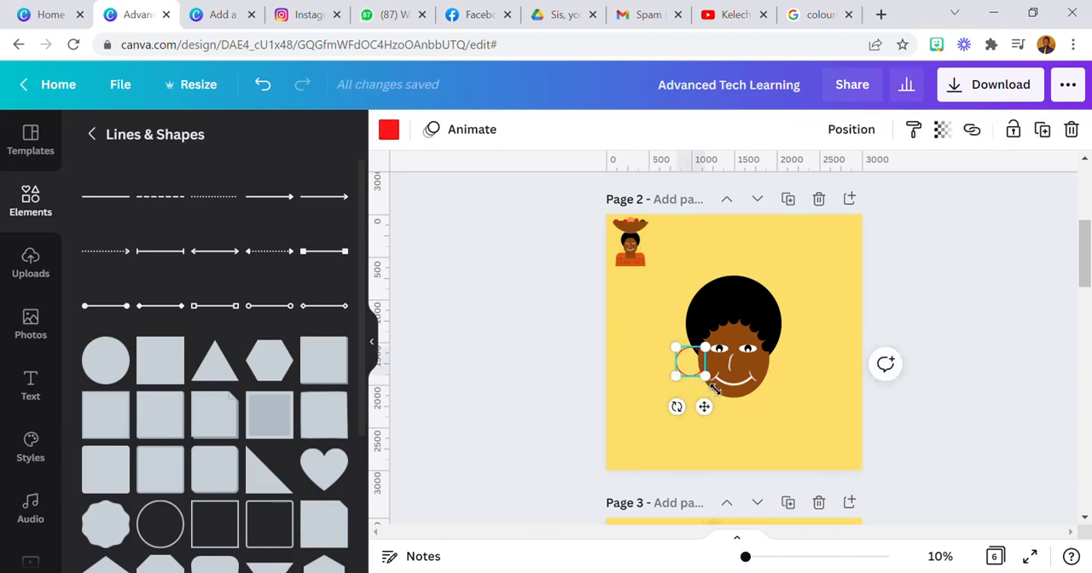
{"action": "left_click_drag", "start_coordinate": [714, 422], "coordinate": [713, 424]}
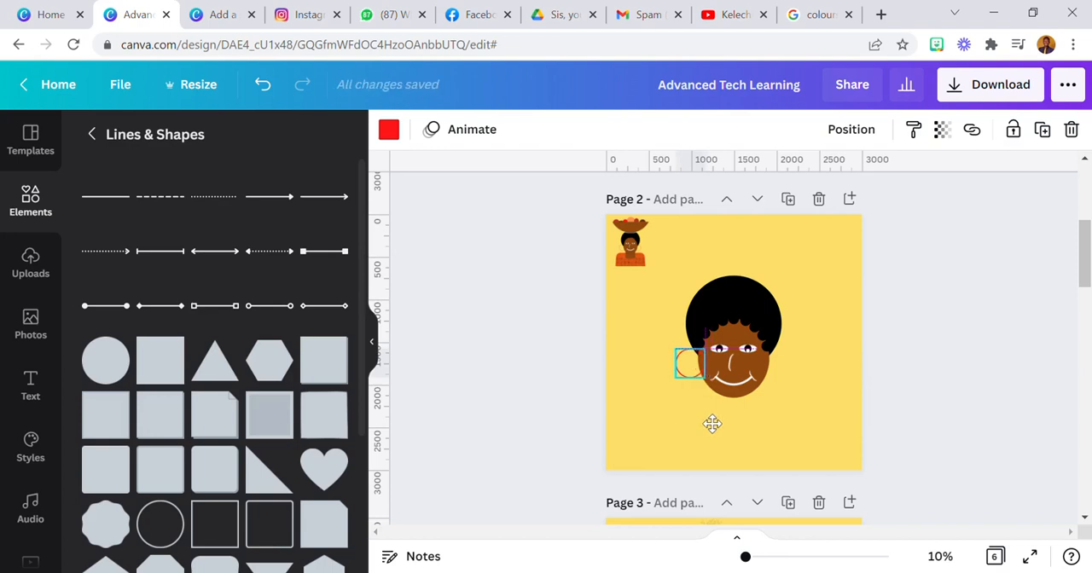
{"action": "left_click", "coordinate": [636, 415]}
Send the left red ring behind the face and nudge it inward so the face covers its inner part
{"action": "left_click", "coordinate": [680, 373]}
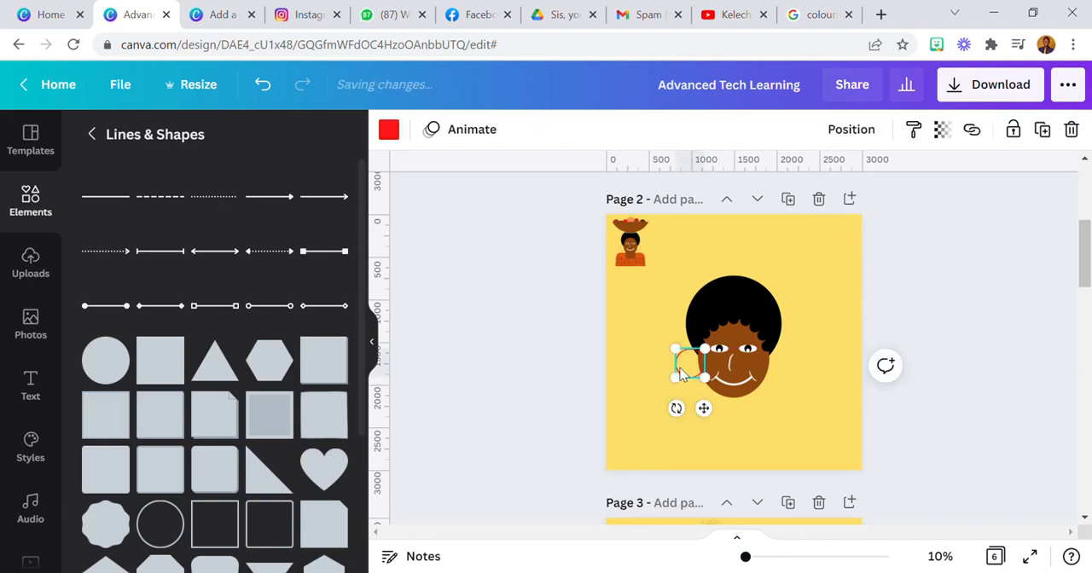
{"action": "left_click", "coordinate": [851, 129]}
{"action": "left_click", "coordinate": [806, 187]}
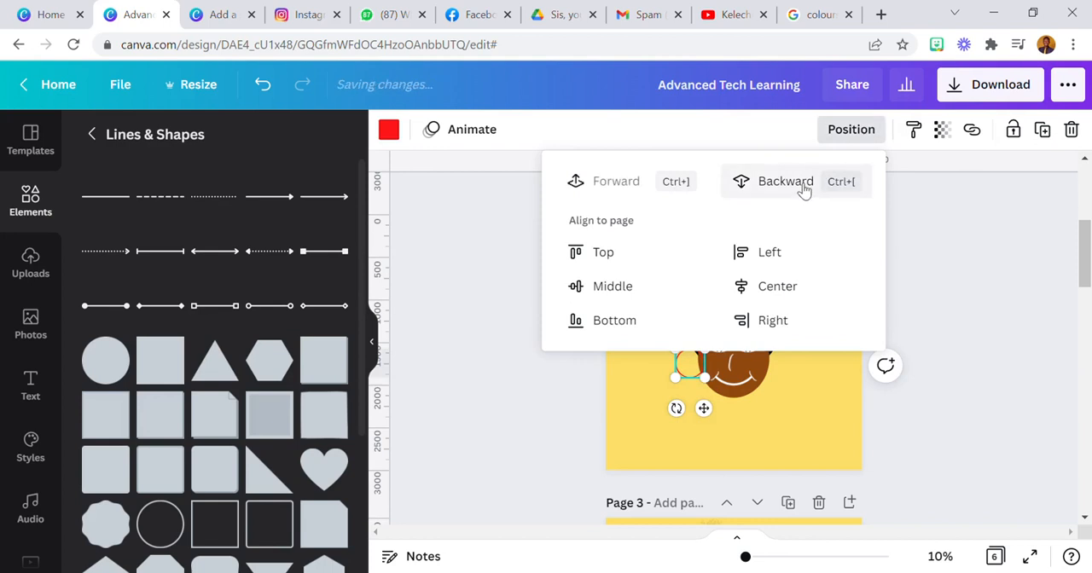
{"action": "left_click", "coordinate": [670, 436]}
{"action": "left_click", "coordinate": [669, 436]}
{"action": "left_click", "coordinate": [690, 370]}
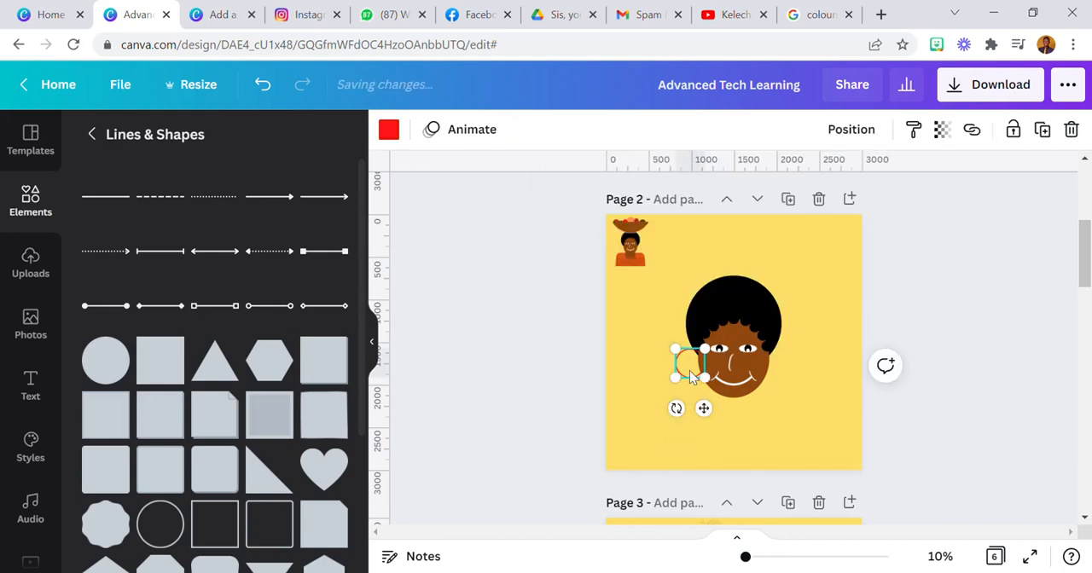
{"action": "left_click_drag", "start_coordinate": [705, 420], "coordinate": [708, 409]}
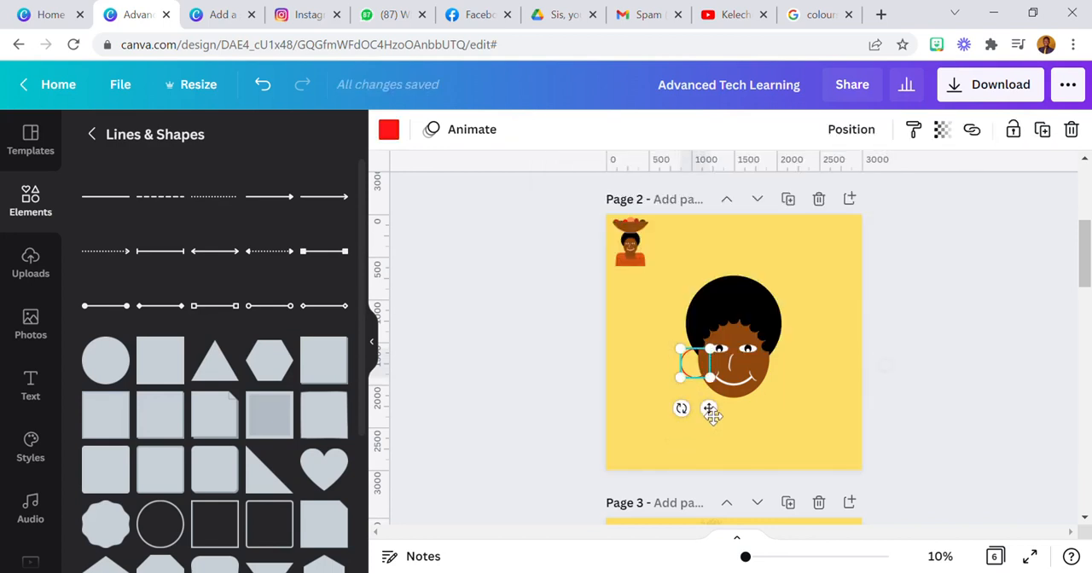
Duplicate the left earring and place the copy level with it at the right edge of the face
{"action": "left_click", "coordinate": [1045, 130]}
{"action": "left_click_drag", "start_coordinate": [714, 410], "coordinate": [795, 416]}
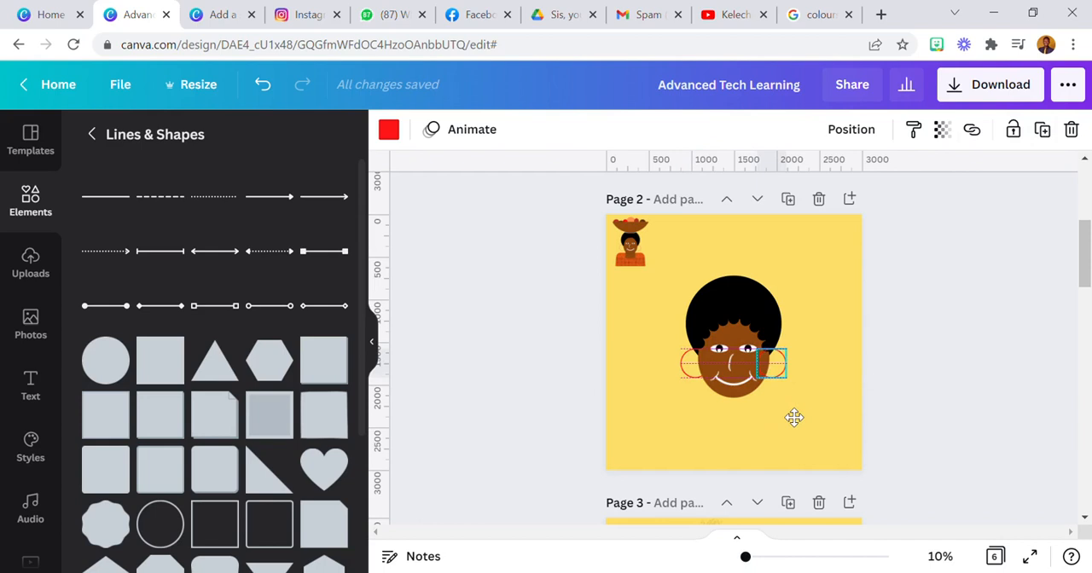
{"action": "left_click_drag", "start_coordinate": [794, 418], "coordinate": [794, 418]}
Send the right earring backward until it lies behind the face
{"action": "left_click", "coordinate": [851, 128]}
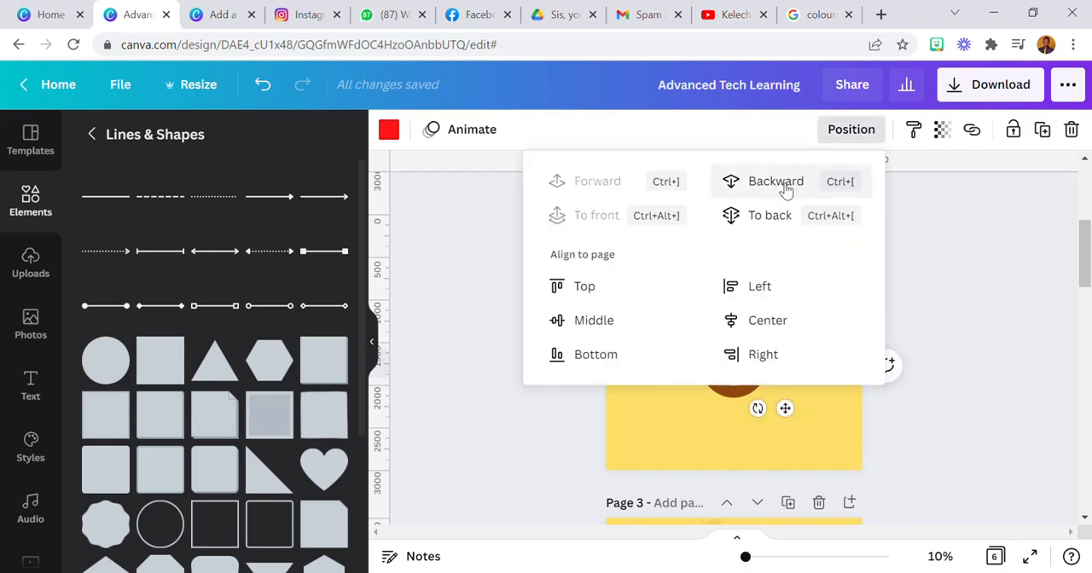
{"action": "left_click", "coordinate": [683, 454]}
{"action": "left_click", "coordinate": [775, 365]}
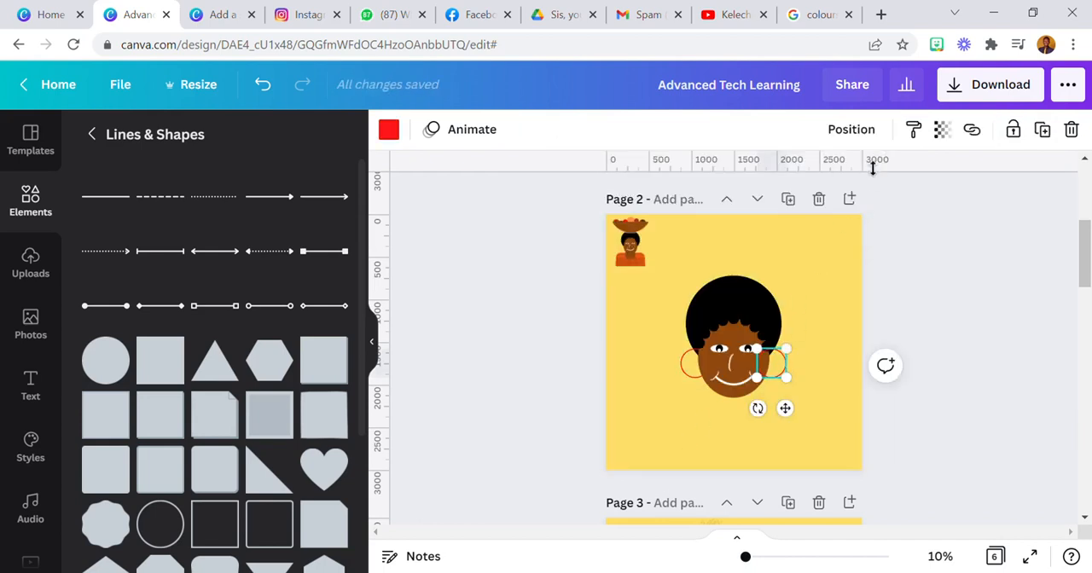
{"action": "left_click", "coordinate": [849, 134]}
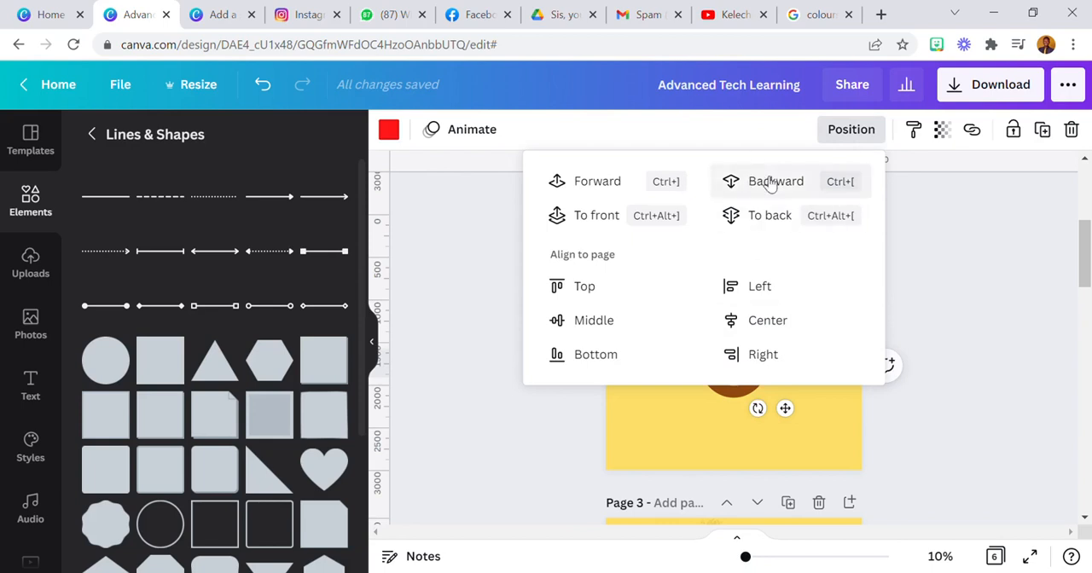
{"action": "left_click", "coordinate": [685, 425]}
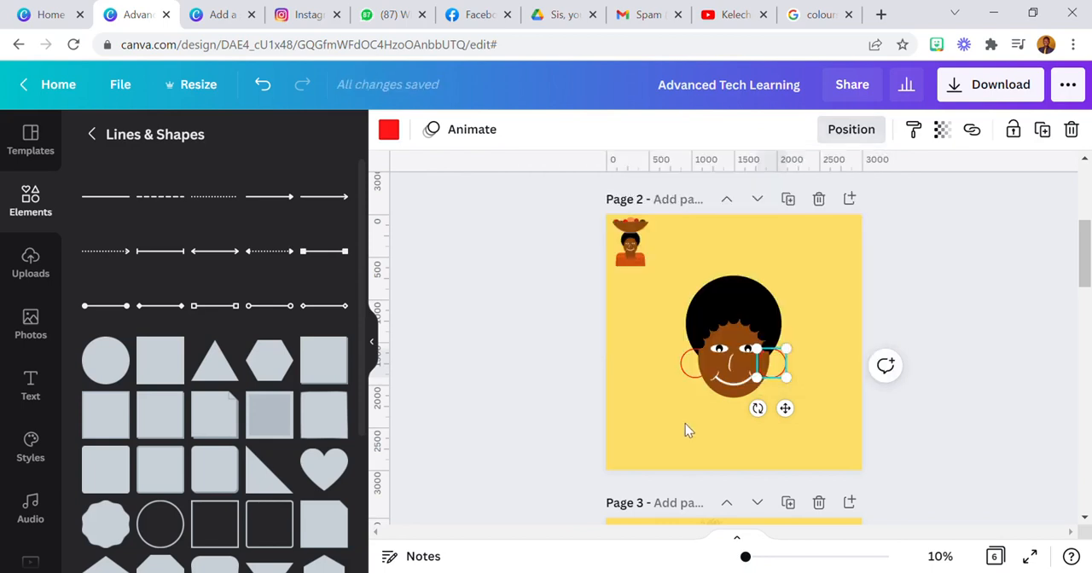
{"action": "left_click", "coordinate": [775, 365]}
{"action": "left_click", "coordinate": [851, 129]}
{"action": "left_click", "coordinate": [777, 181]}
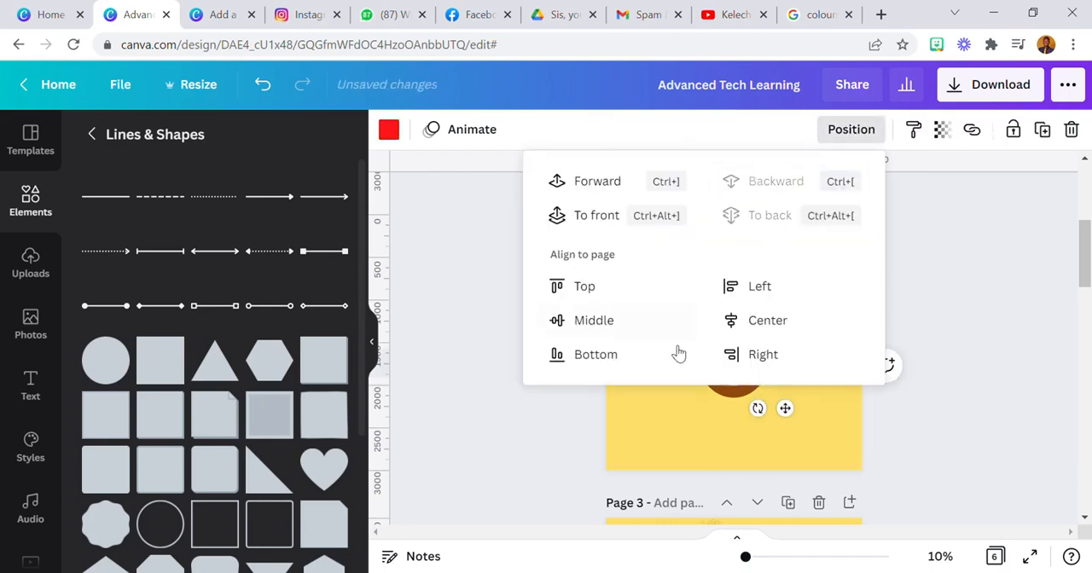
{"action": "key", "text": "Escape"}
{"action": "left_click", "coordinate": [664, 426]}
{"action": "left_click", "coordinate": [784, 373]}
{"action": "left_click", "coordinate": [799, 375]}
{"action": "left_click", "coordinate": [788, 371]}
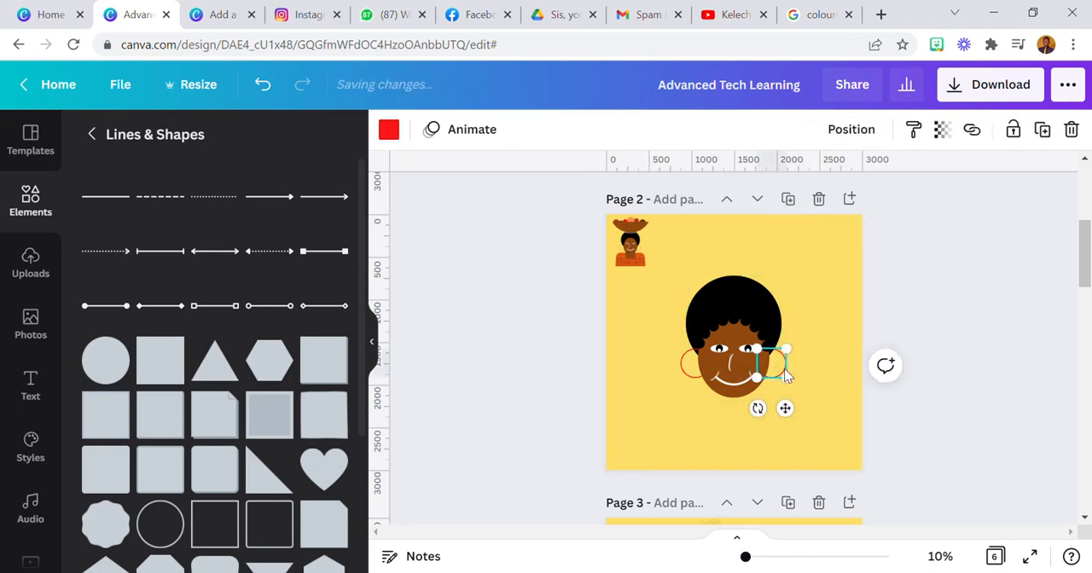
{"action": "left_click", "coordinate": [852, 129]}
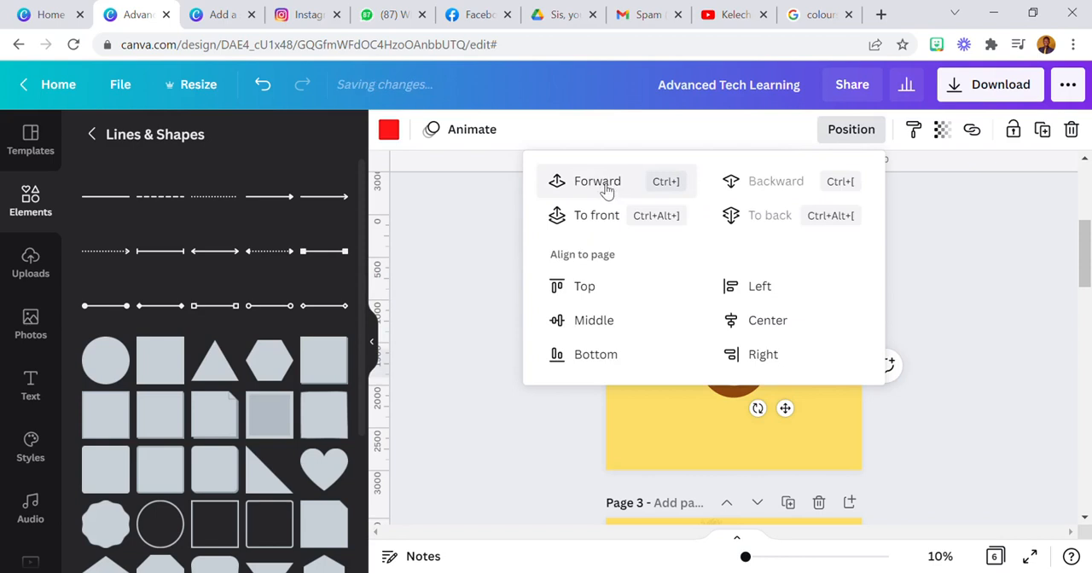
{"action": "left_click", "coordinate": [660, 421]}
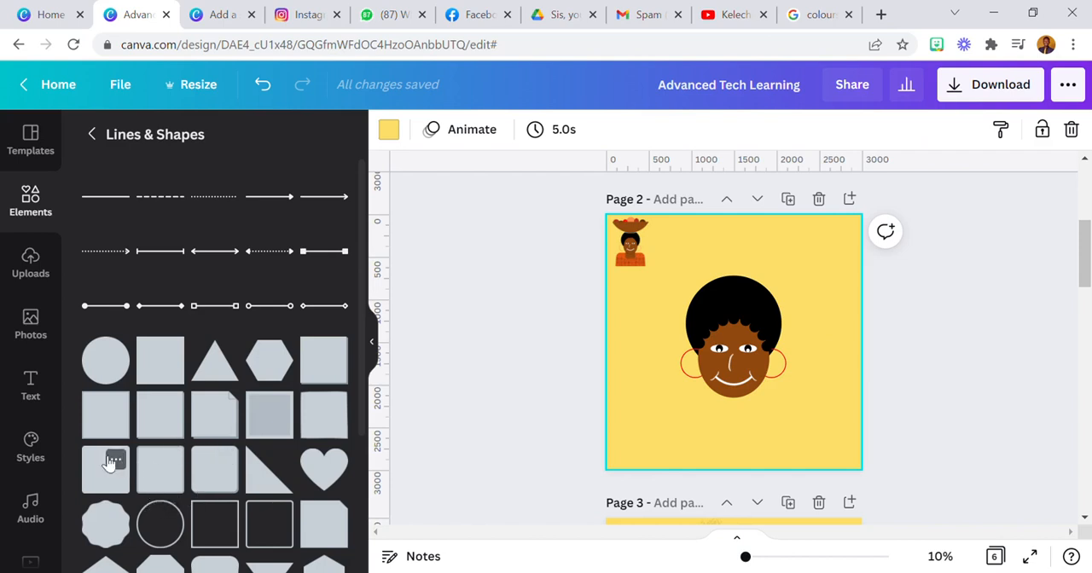
Add the rounded square shape with tapering sides from Lines & Shapes and colour it the same brown as the face
{"action": "scroll", "coordinate": [136, 465], "scroll_direction": "down", "scroll_amount": 2}
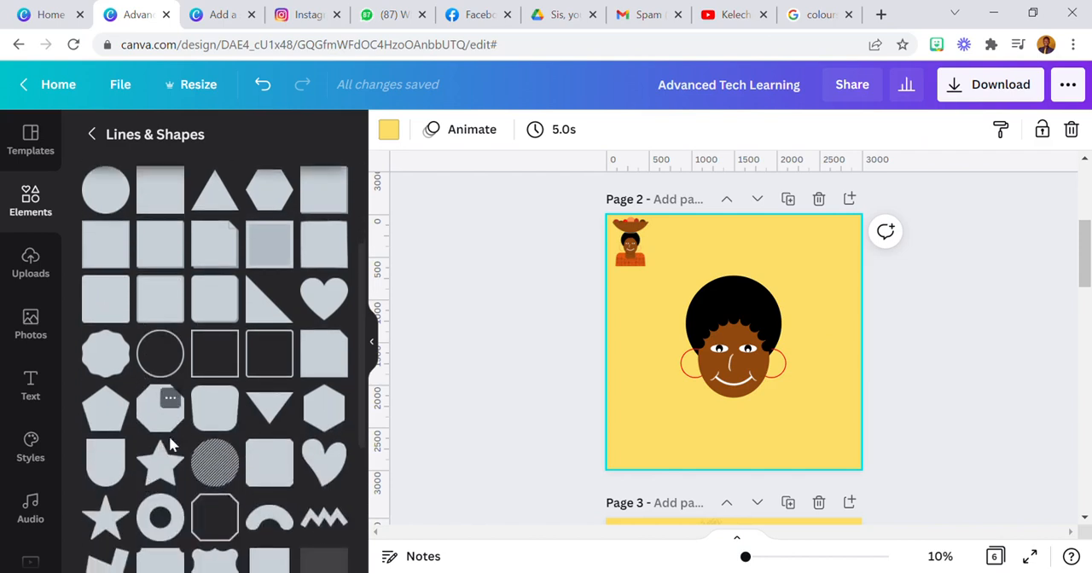
{"action": "left_click", "coordinate": [224, 418]}
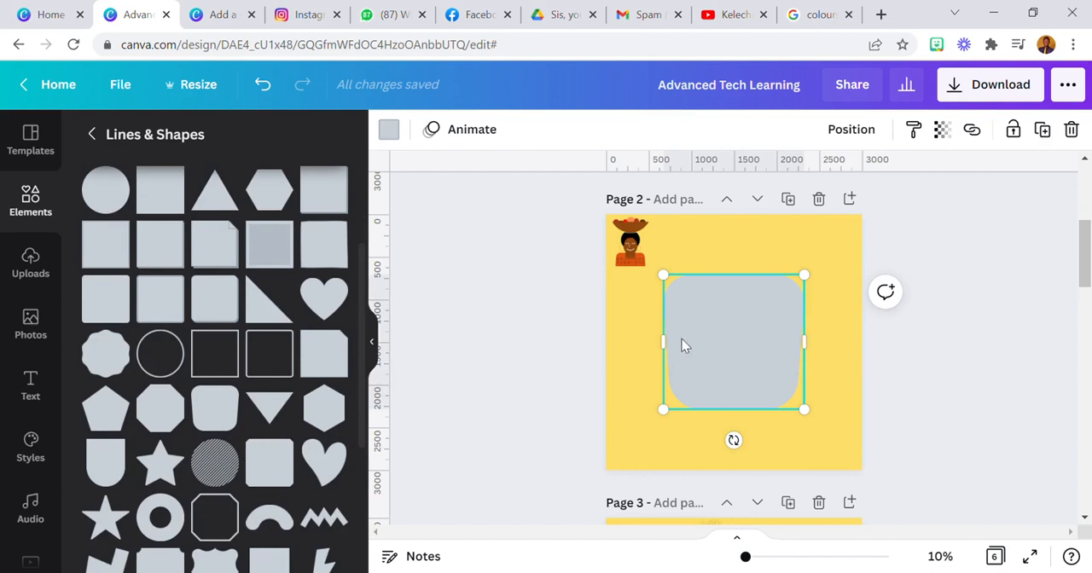
{"action": "left_click", "coordinate": [392, 128]}
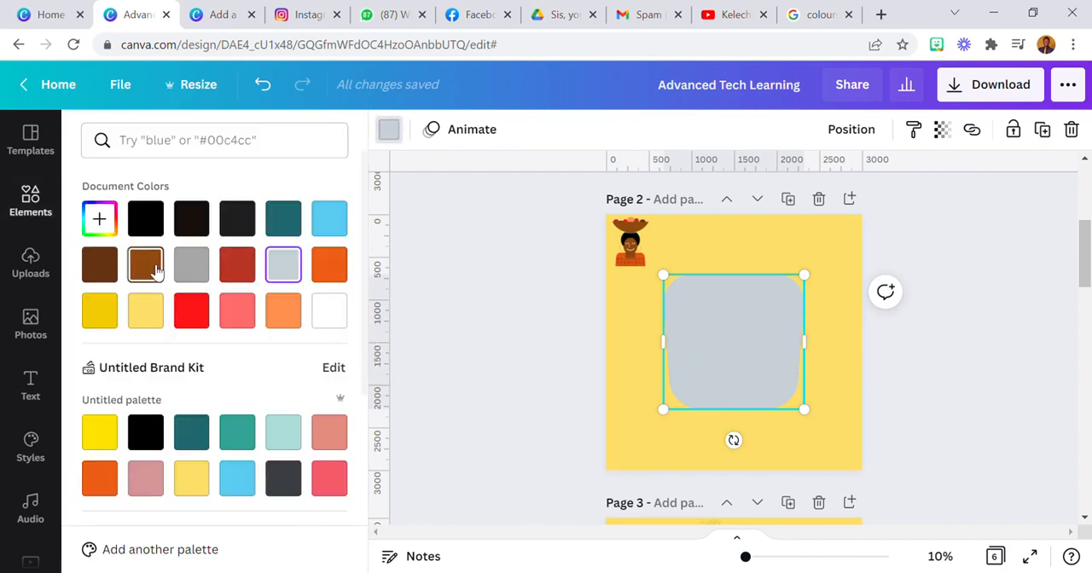
{"action": "left_click", "coordinate": [153, 268]}
Turn the brown shape upside down, shrink it and place it centred over the chin as the neck
{"action": "left_click_drag", "start_coordinate": [733, 440], "coordinate": [778, 392]}
{"action": "left_click_drag", "start_coordinate": [783, 350], "coordinate": [733, 364]}
{"action": "left_click_drag", "start_coordinate": [714, 420], "coordinate": [746, 419]}
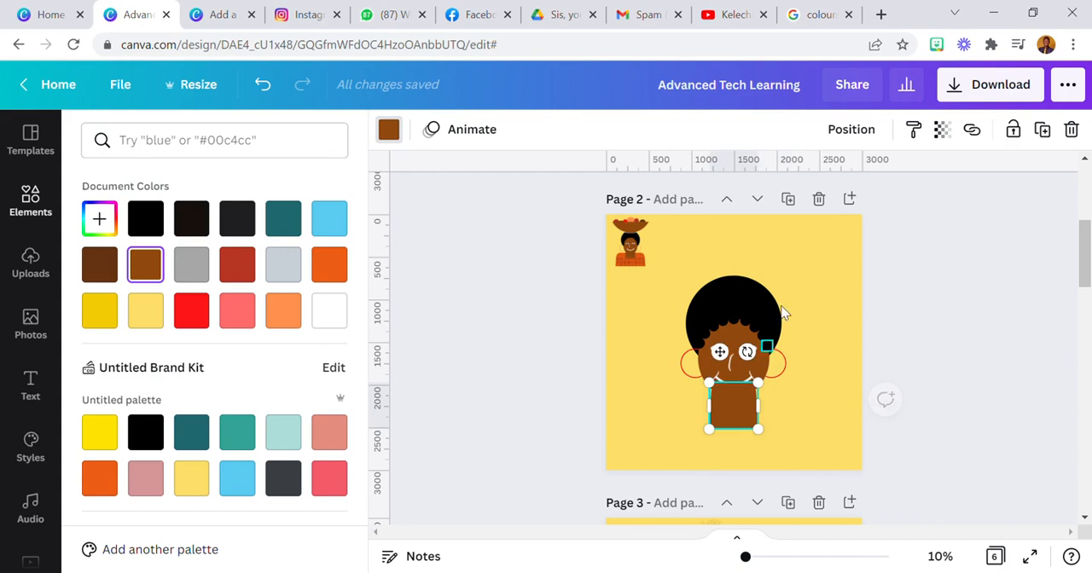
Send the brown neck shape to the back so it lies behind the face
{"action": "left_click", "coordinate": [847, 132]}
{"action": "left_click", "coordinate": [772, 215]}
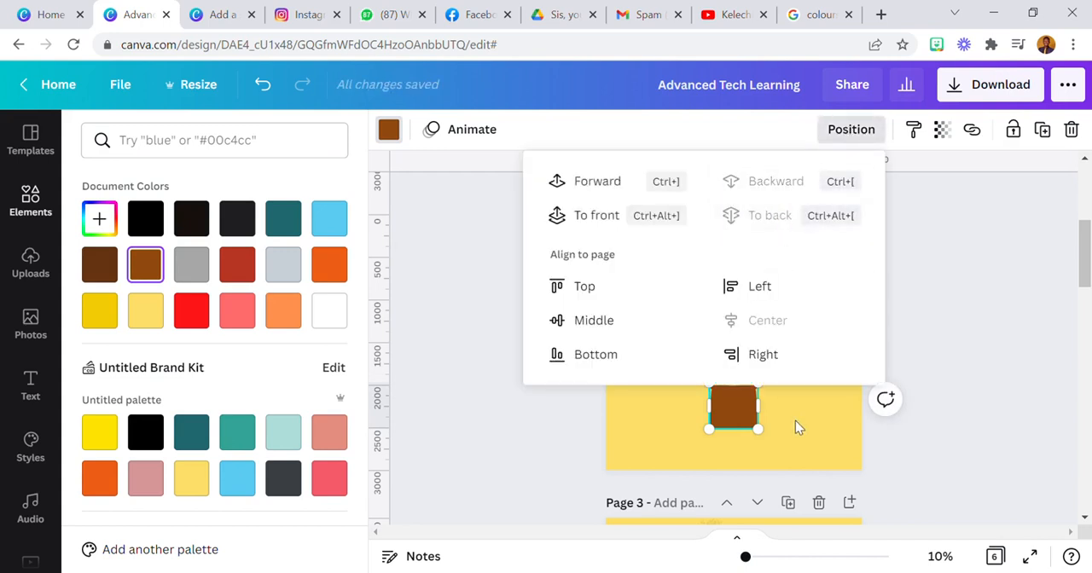
{"action": "left_click", "coordinate": [795, 420]}
{"action": "left_click", "coordinate": [747, 422]}
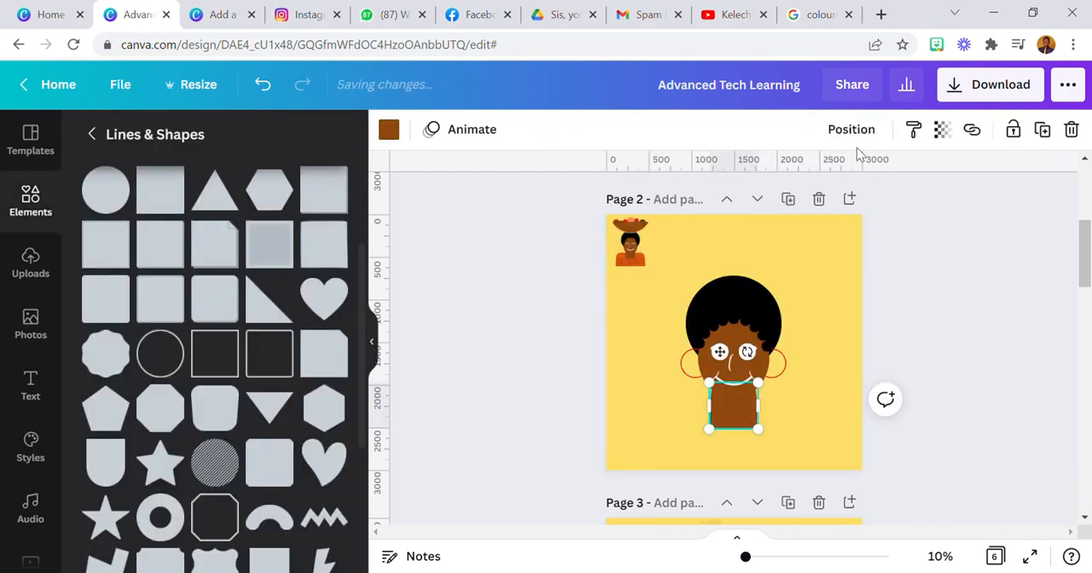
{"action": "left_click", "coordinate": [853, 132]}
{"action": "left_click", "coordinate": [835, 433]}
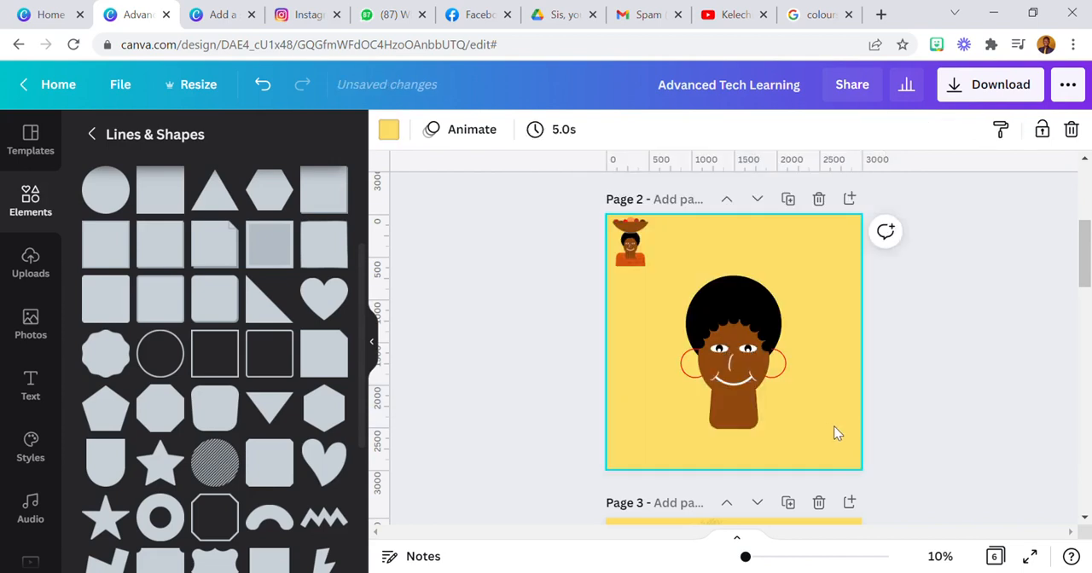
Duplicate the brown face oval and colour the copy dark brown
{"action": "left_click", "coordinate": [713, 389]}
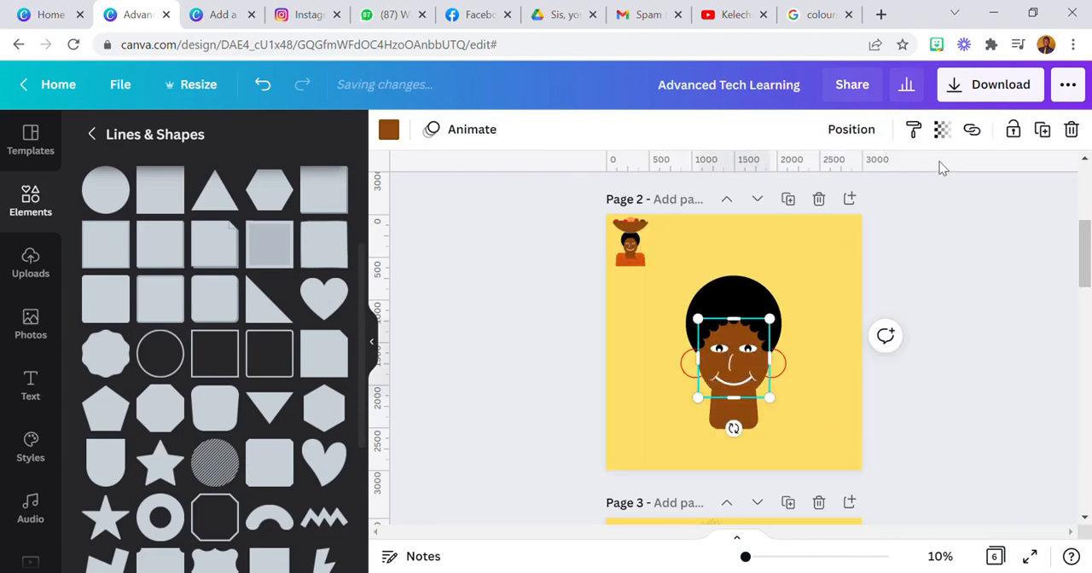
{"action": "left_click", "coordinate": [1040, 131]}
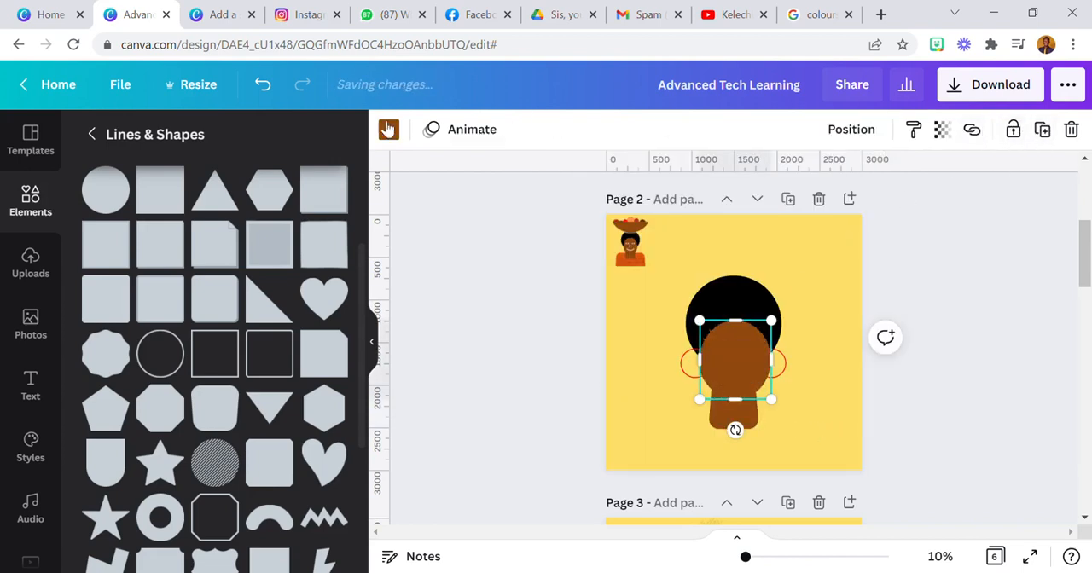
{"action": "left_click", "coordinate": [390, 129]}
{"action": "left_click", "coordinate": [106, 271]}
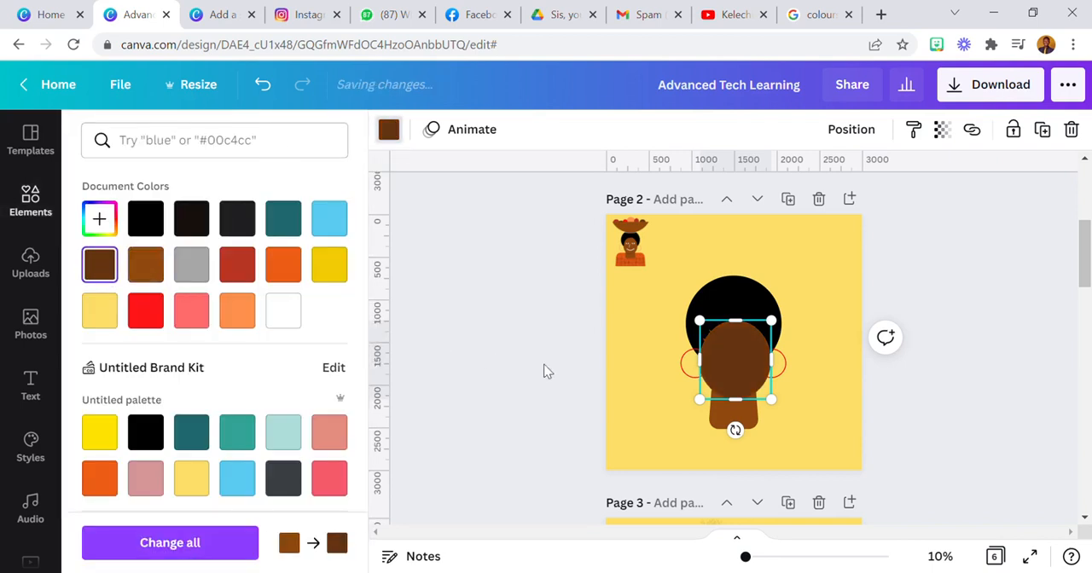
Align the dark brown oval over the face and enlarge it slightly until it covers the whole face
{"action": "left_click", "coordinate": [940, 557]}
{"action": "left_click", "coordinate": [921, 391]}
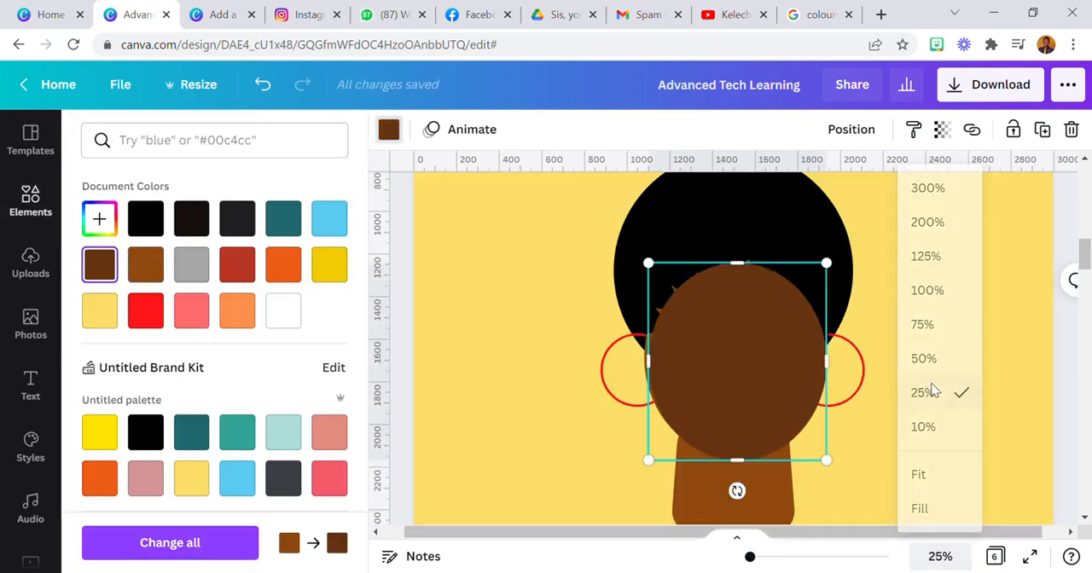
{"action": "left_click_drag", "start_coordinate": [696, 411], "coordinate": [706, 418]}
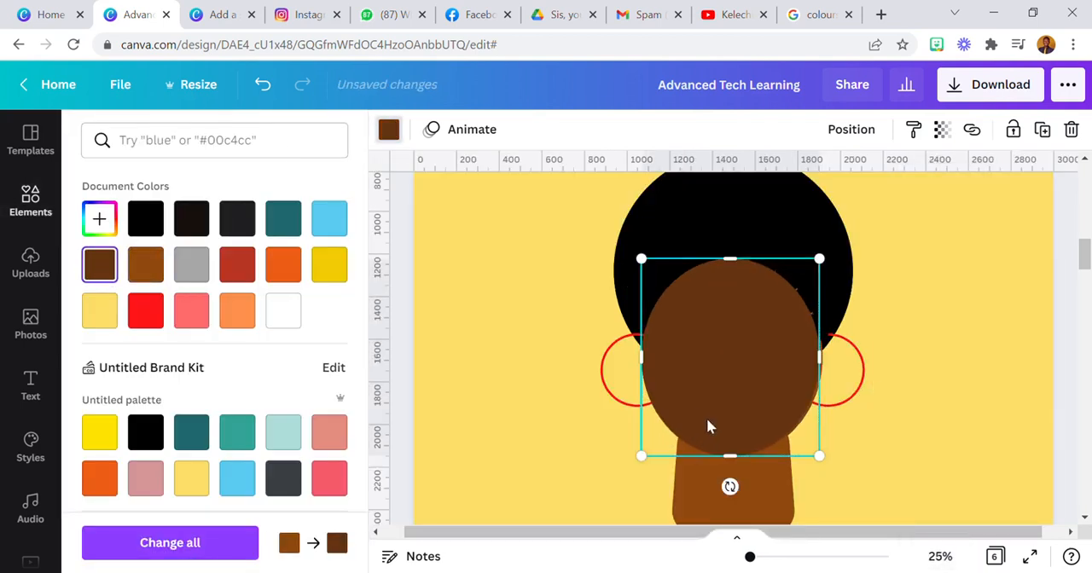
{"action": "left_click_drag", "start_coordinate": [840, 476], "coordinate": [849, 485]}
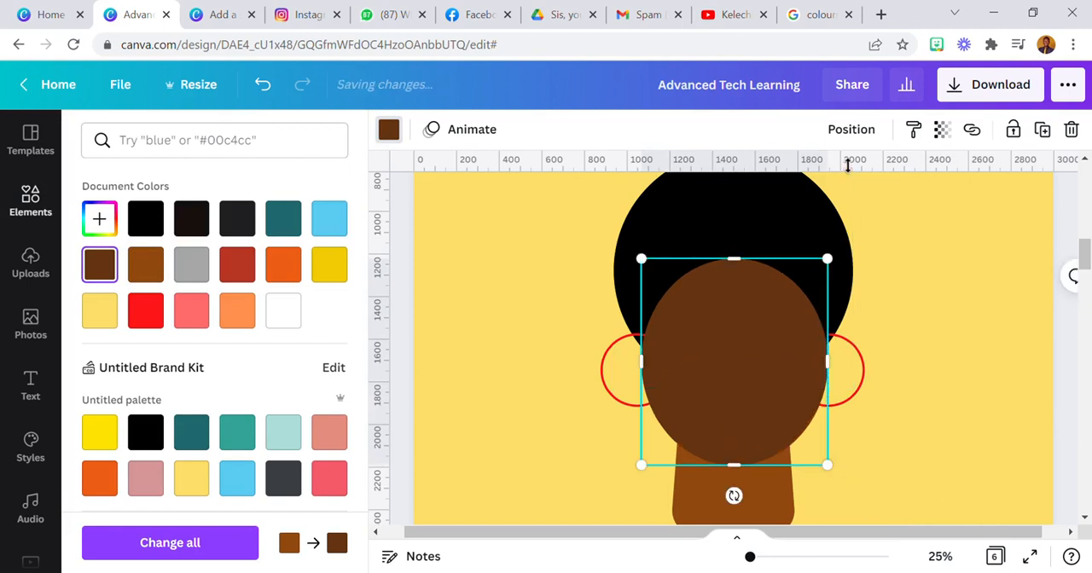
Send the dark brown oval backward until it lies behind the facial features and the face, in front of the neck
{"action": "left_click", "coordinate": [838, 135]}
{"action": "left_click", "coordinate": [804, 179]}
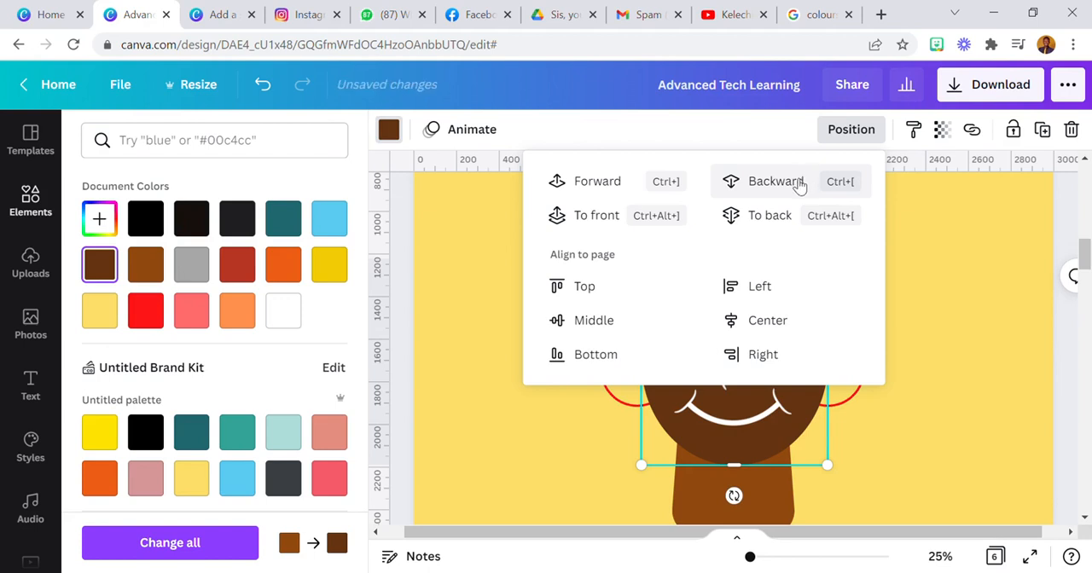
{"action": "left_click", "coordinate": [793, 186]}
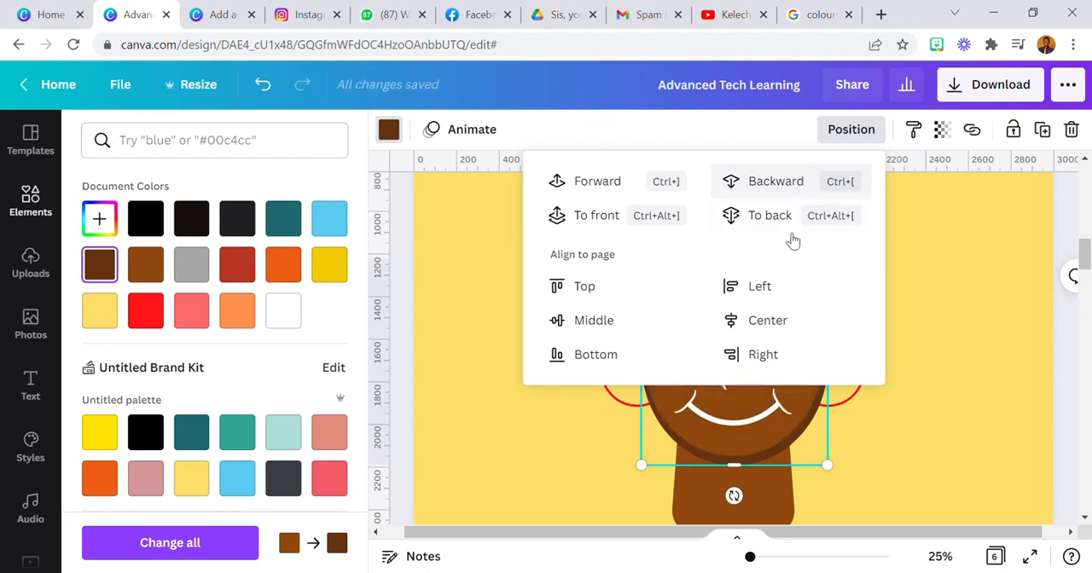
Raise the dark brown oval slightly and shrink it from its upper-left corner to thin the rim around the face
{"action": "left_click", "coordinate": [834, 479]}
{"action": "left_click_drag", "start_coordinate": [836, 479], "coordinate": [831, 470]}
{"action": "left_click_drag", "start_coordinate": [832, 271], "coordinate": [844, 270]}
{"action": "left_click", "coordinate": [940, 557]}
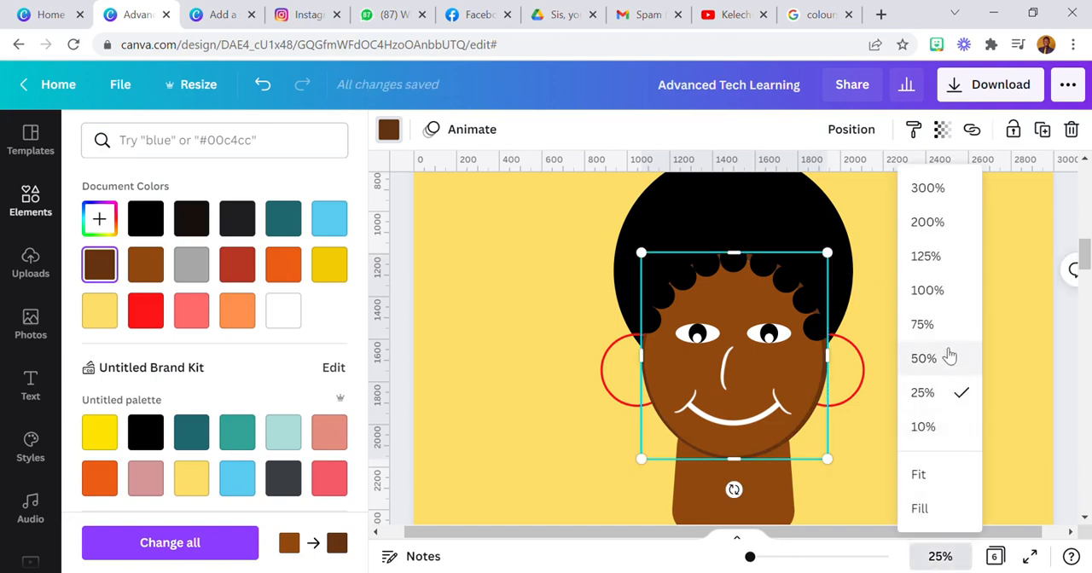
{"action": "left_click", "coordinate": [924, 358]}
{"action": "scroll", "coordinate": [938, 376], "scroll_direction": "up", "scroll_amount": 3}
{"action": "left_click_drag", "start_coordinate": [926, 415], "coordinate": [921, 420]}
{"action": "scroll", "coordinate": [812, 337], "scroll_direction": "down", "scroll_amount": 3}
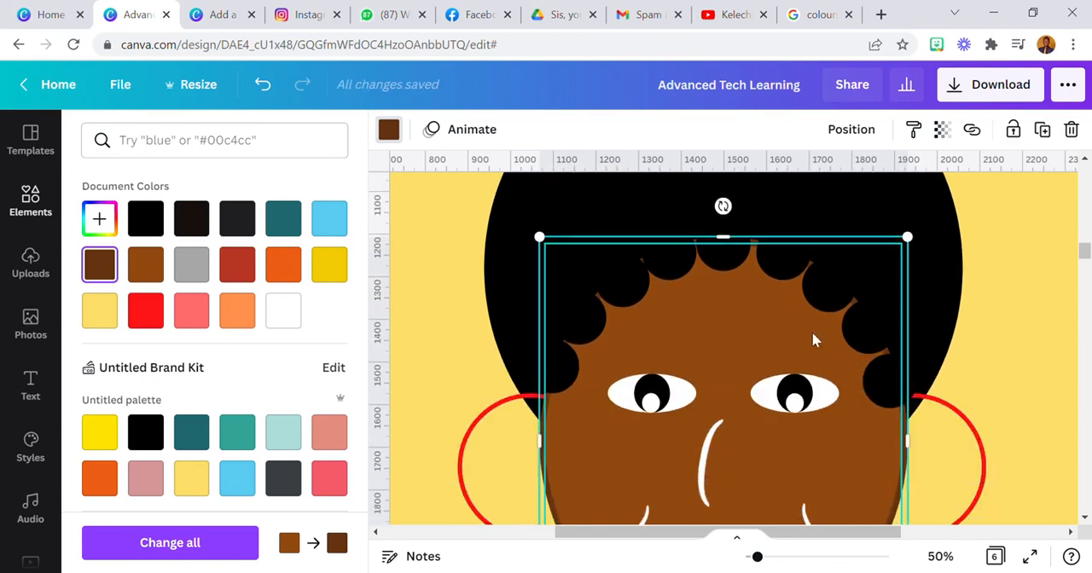
{"action": "scroll", "coordinate": [651, 225], "scroll_direction": "down", "scroll_amount": 2}
{"action": "scroll", "coordinate": [595, 281], "scroll_direction": "up", "scroll_amount": 2}
{"action": "left_click_drag", "start_coordinate": [562, 251], "coordinate": [565, 268]}
{"action": "scroll", "coordinate": [563, 271], "scroll_direction": "down", "scroll_amount": 2}
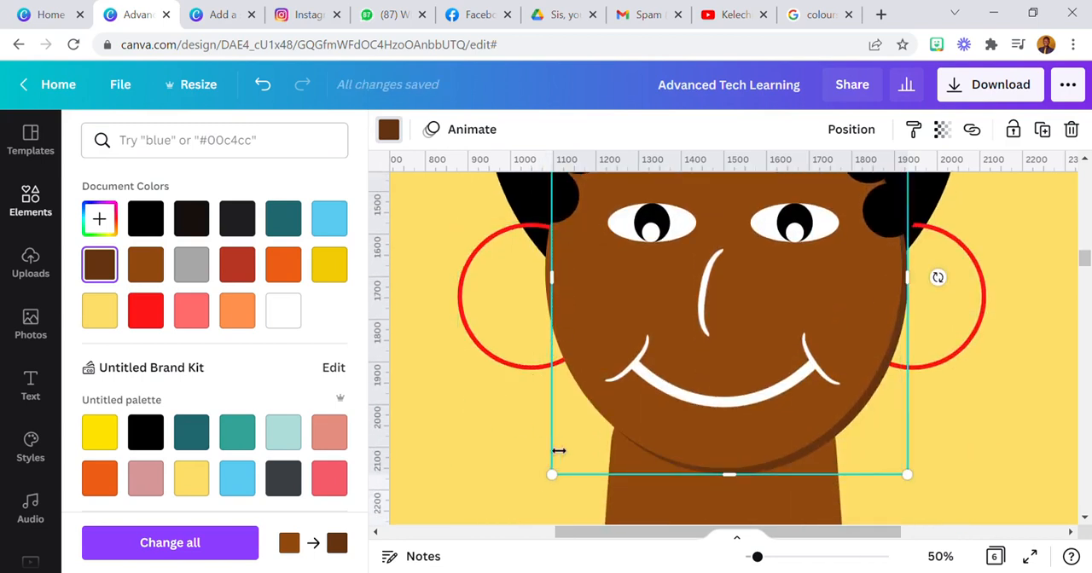
Adjust the lower corners of the dark brown oval so it forms a thin, even shadow along the jaw and chin
{"action": "left_click_drag", "start_coordinate": [913, 482], "coordinate": [906, 468]}
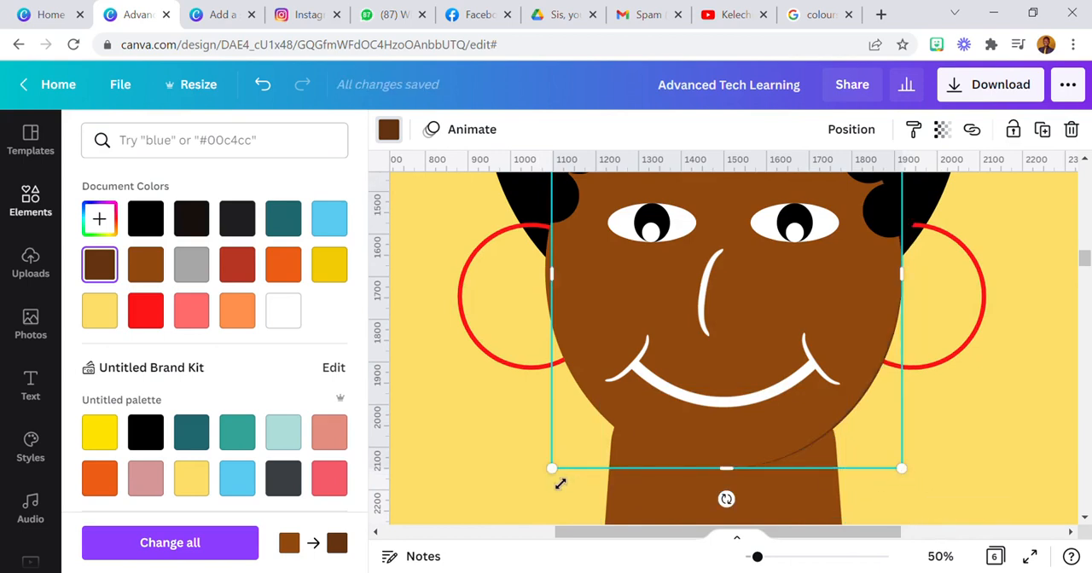
{"action": "left_click_drag", "start_coordinate": [560, 484], "coordinate": [558, 484]}
{"action": "scroll", "coordinate": [850, 461], "scroll_direction": "up", "scroll_amount": 3}
{"action": "scroll", "coordinate": [851, 461], "scroll_direction": "down", "scroll_amount": 3}
{"action": "scroll", "coordinate": [907, 444], "scroll_direction": "down", "scroll_amount": 2}
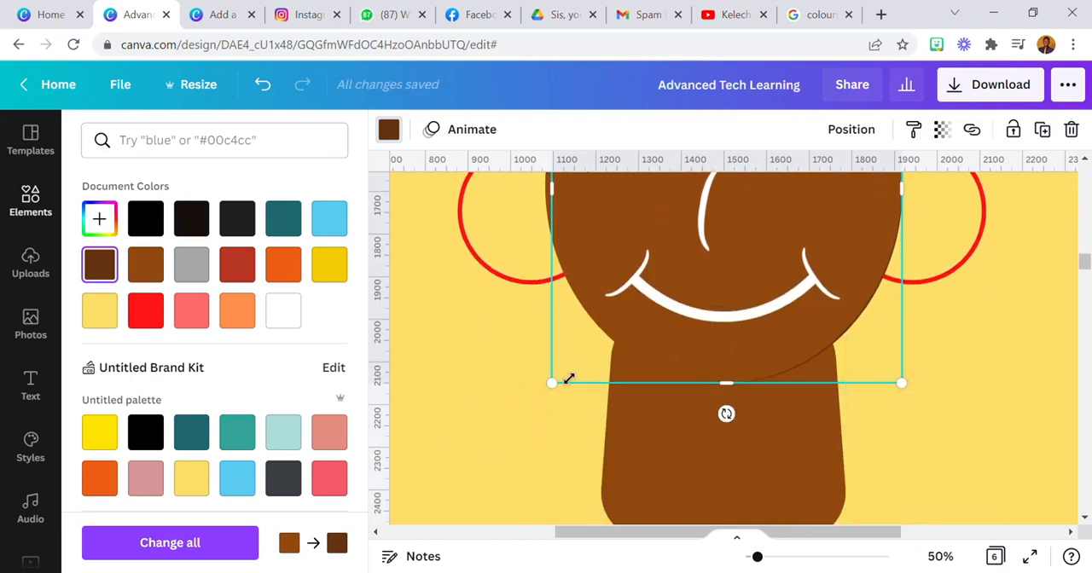
{"action": "left_click_drag", "start_coordinate": [560, 393], "coordinate": [553, 400]}
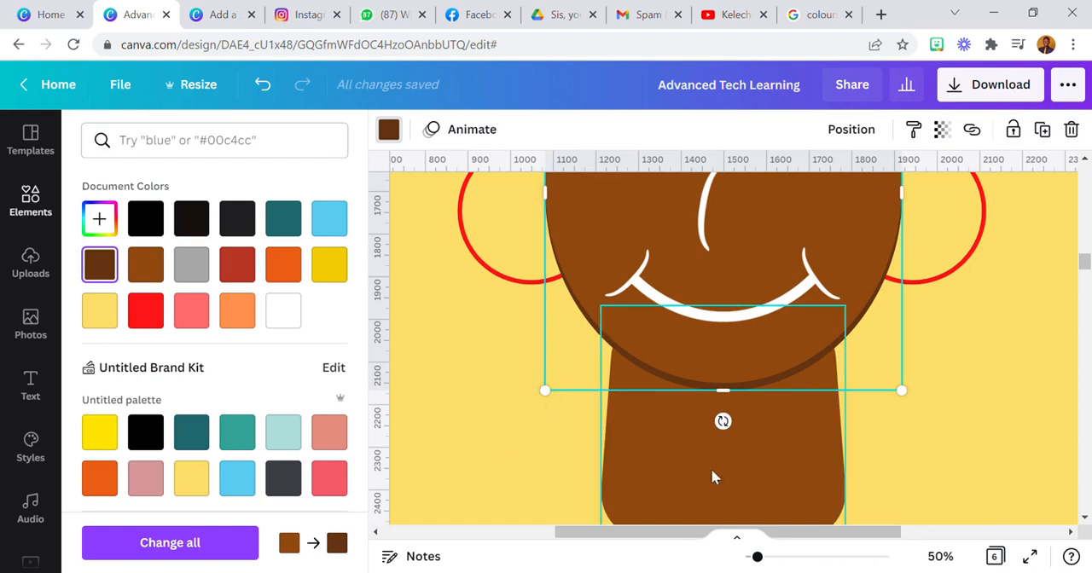
{"action": "left_click", "coordinate": [940, 556]}
{"action": "left_click", "coordinate": [919, 472]}
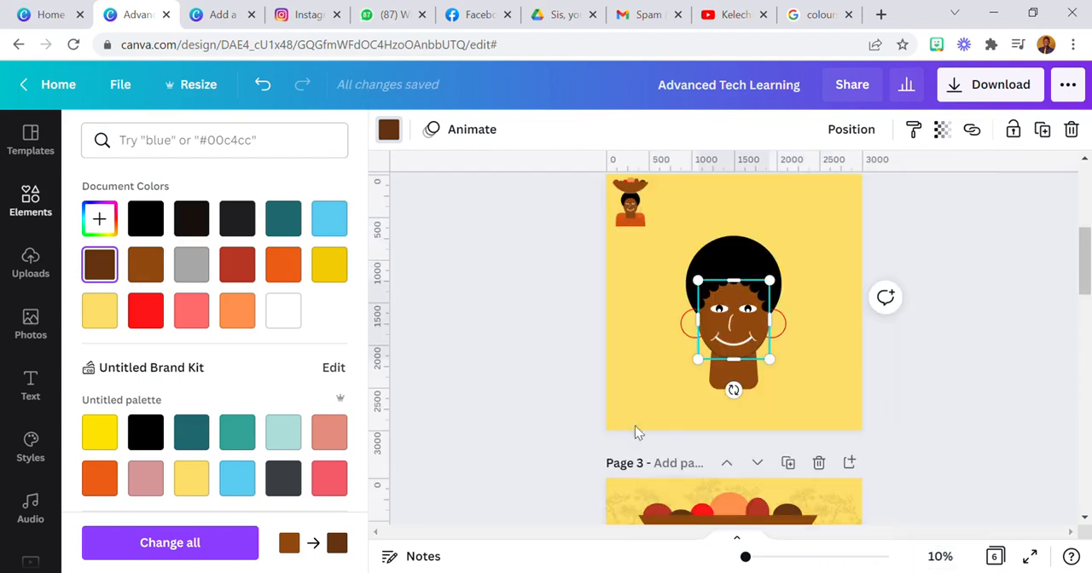
{"action": "left_click", "coordinate": [625, 394]}
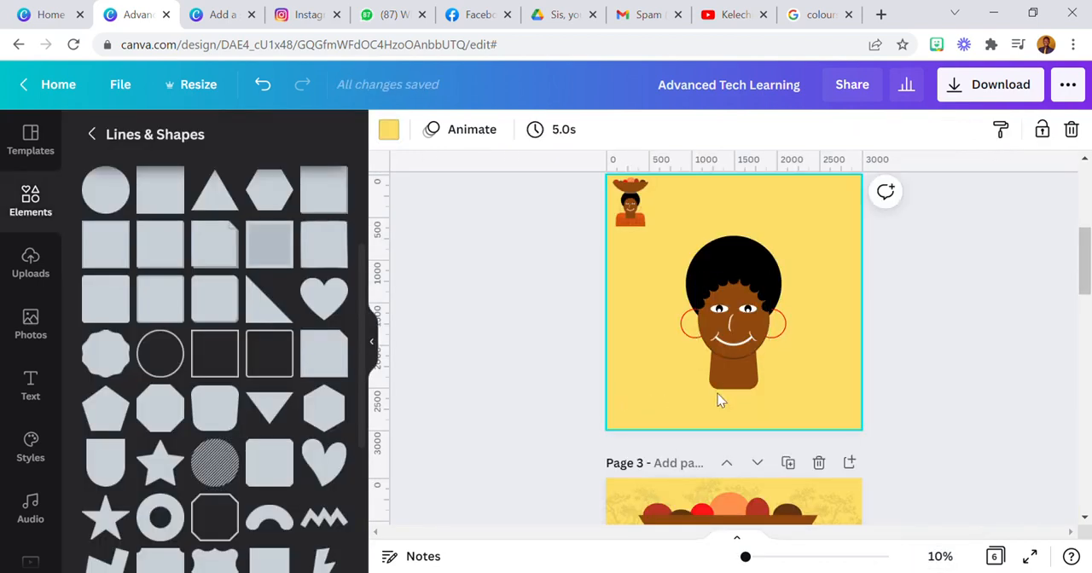
Add another rounded square with tapering sides from Lines & Shapes, upside down and centred below the face as the body
{"action": "left_click", "coordinate": [749, 387]}
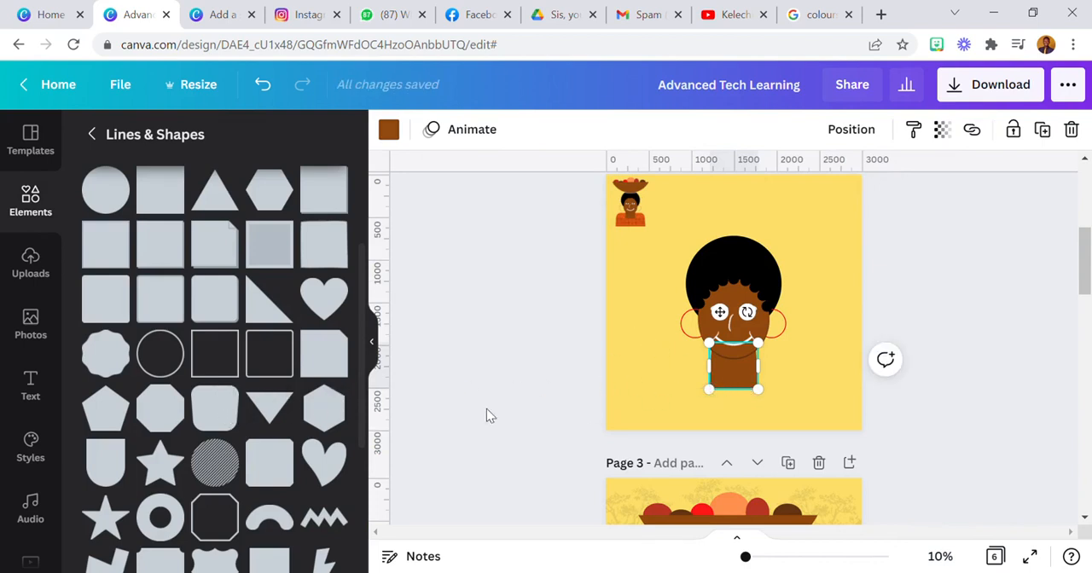
{"action": "left_click", "coordinate": [209, 414]}
{"action": "left_click_drag", "start_coordinate": [732, 397], "coordinate": [756, 406]}
Try coral and light orange on the body shape, and settle on the deep orange document colour
{"action": "left_click", "coordinate": [389, 128]}
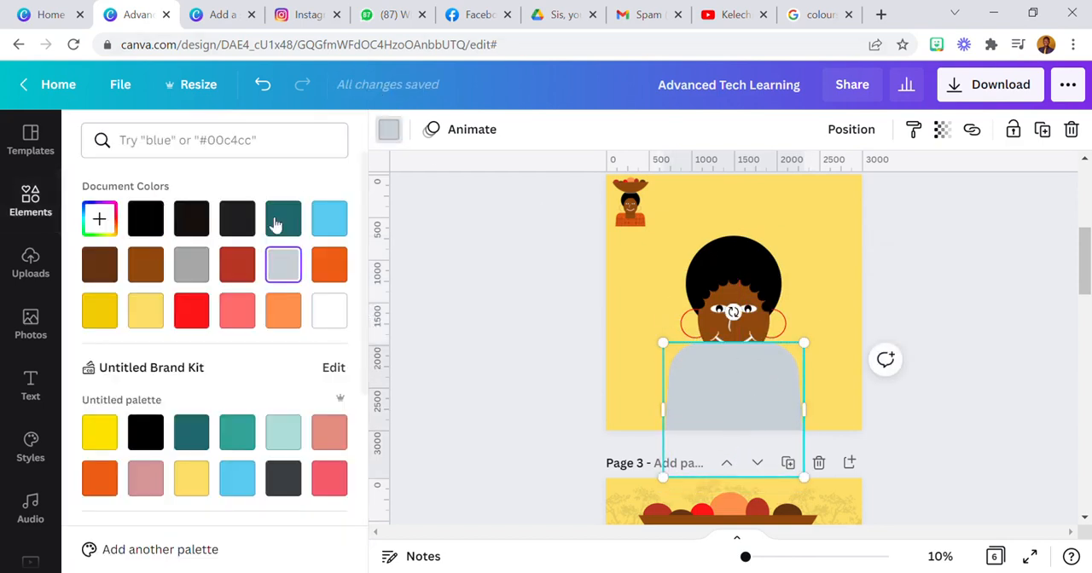
{"action": "left_click", "coordinate": [236, 312]}
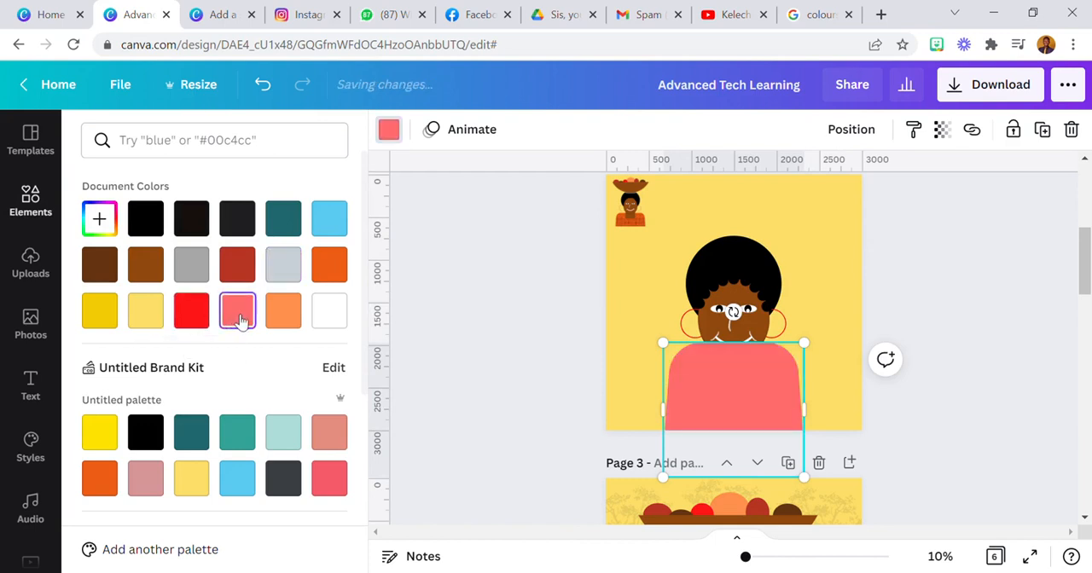
{"action": "left_click", "coordinate": [290, 312]}
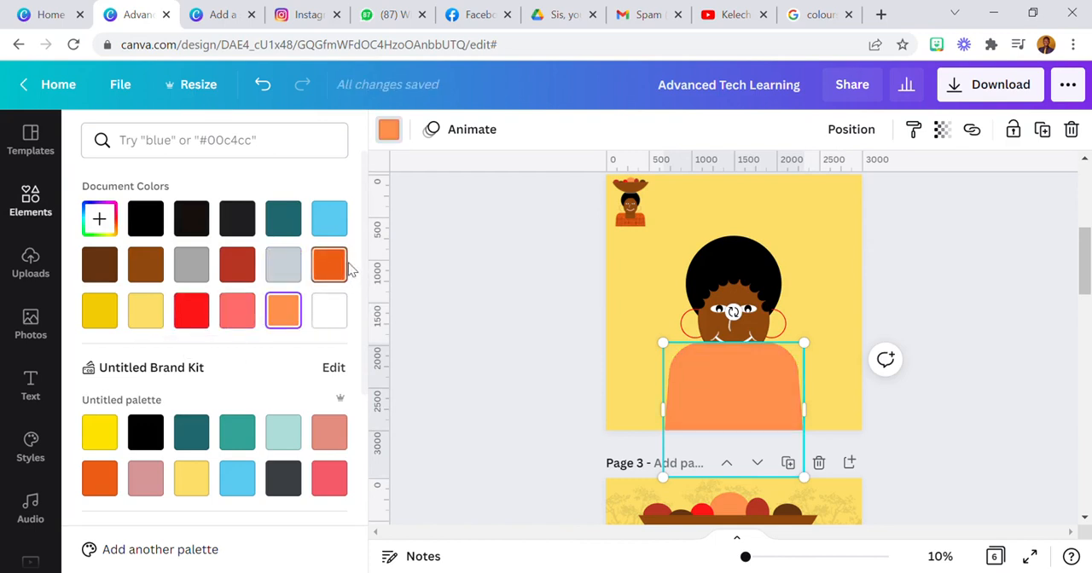
{"action": "left_click", "coordinate": [336, 267]}
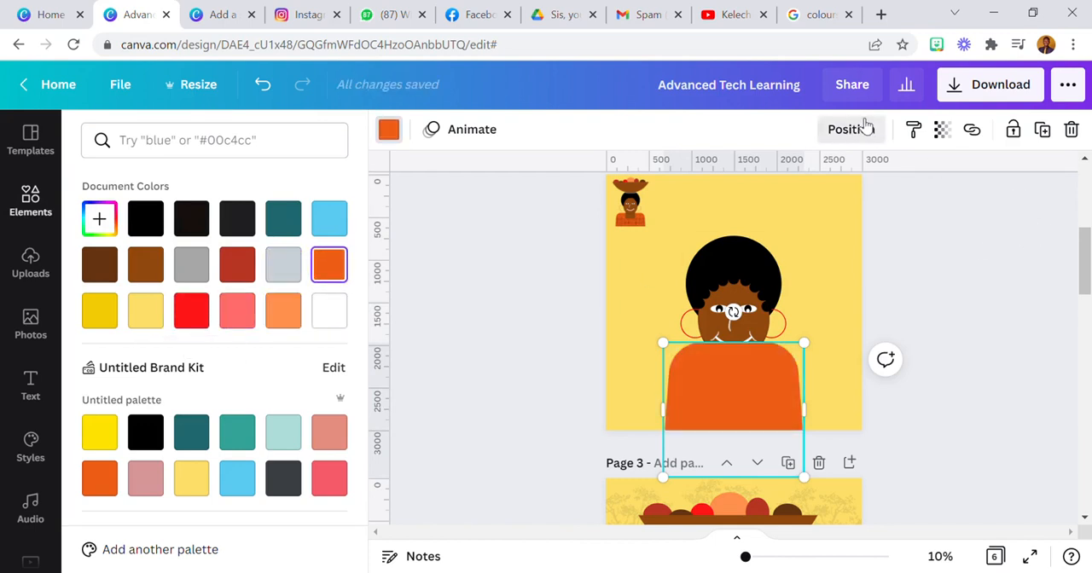
Send the orange body shape to the back, behind the neck and face
{"action": "left_click", "coordinate": [852, 129]}
{"action": "left_click", "coordinate": [802, 214]}
{"action": "left_click", "coordinate": [789, 418]}
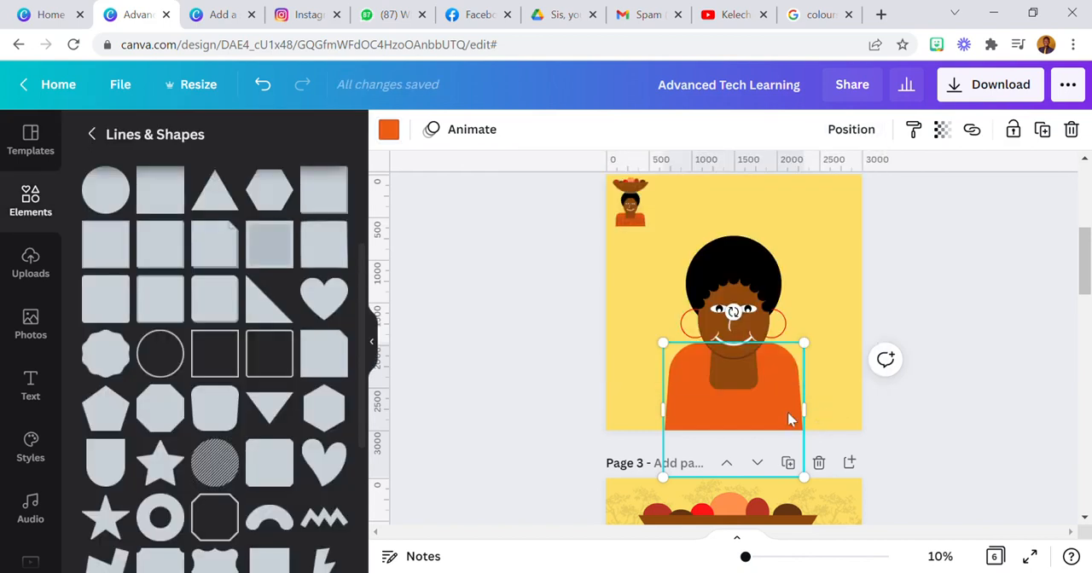
Enlarge the orange body, centre it slightly lower under the head, and nudge the neck up a little
{"action": "left_click_drag", "start_coordinate": [664, 345], "coordinate": [697, 424]}
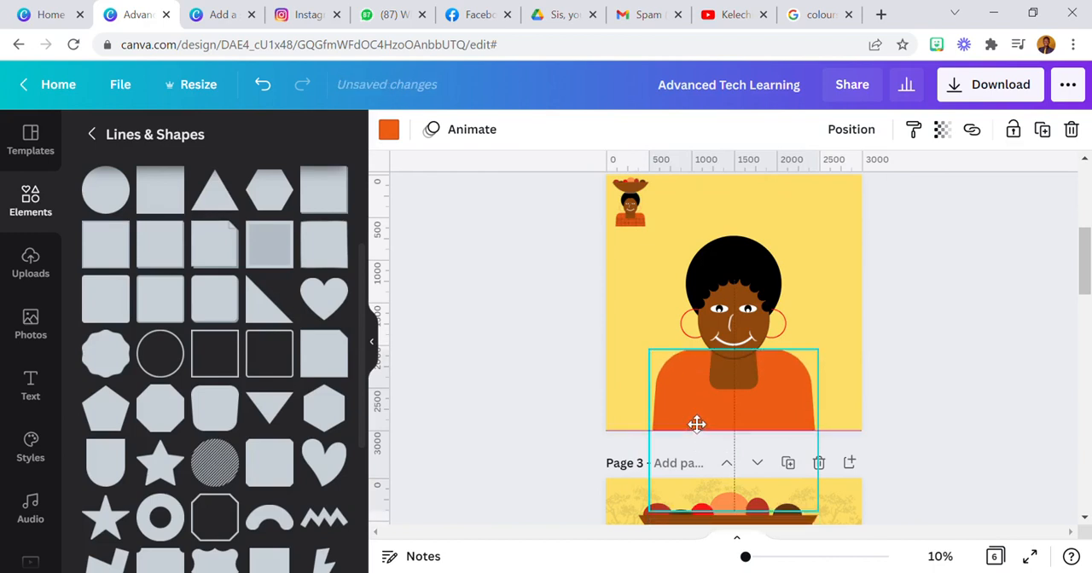
{"action": "left_click", "coordinate": [644, 319]}
{"action": "left_click_drag", "start_coordinate": [730, 369], "coordinate": [737, 375]}
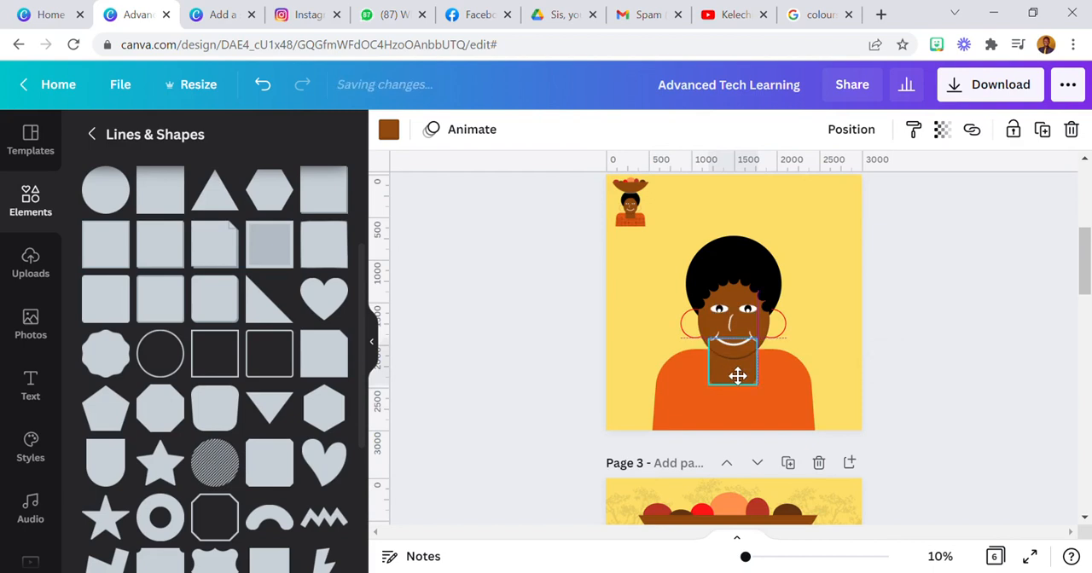
{"action": "left_click", "coordinate": [652, 328]}
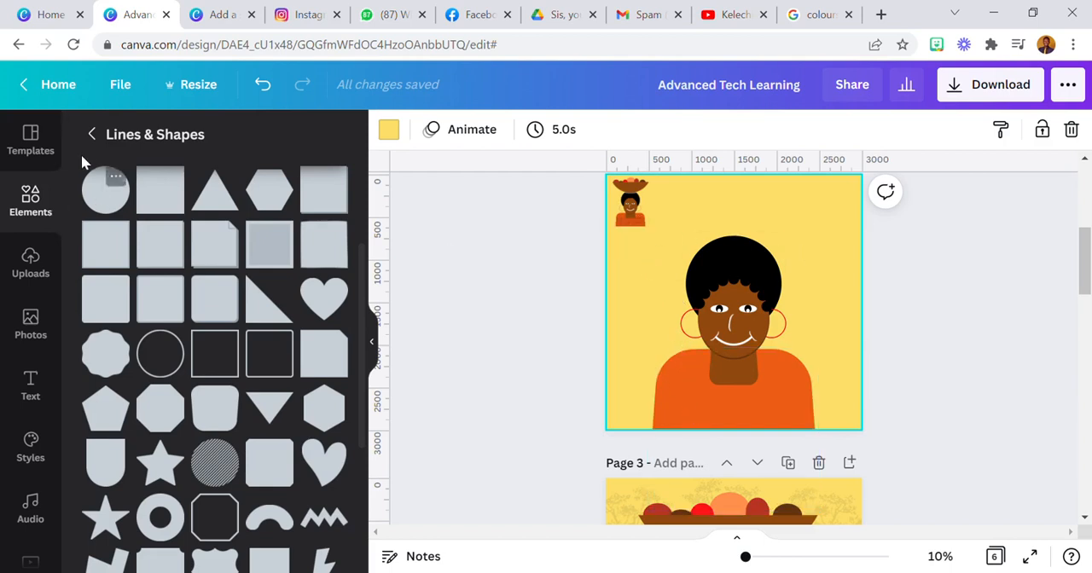
Search the elements for "curve" graphics and add the solid blue dome-shaped segment to page 2
{"action": "left_click", "coordinate": [93, 135]}
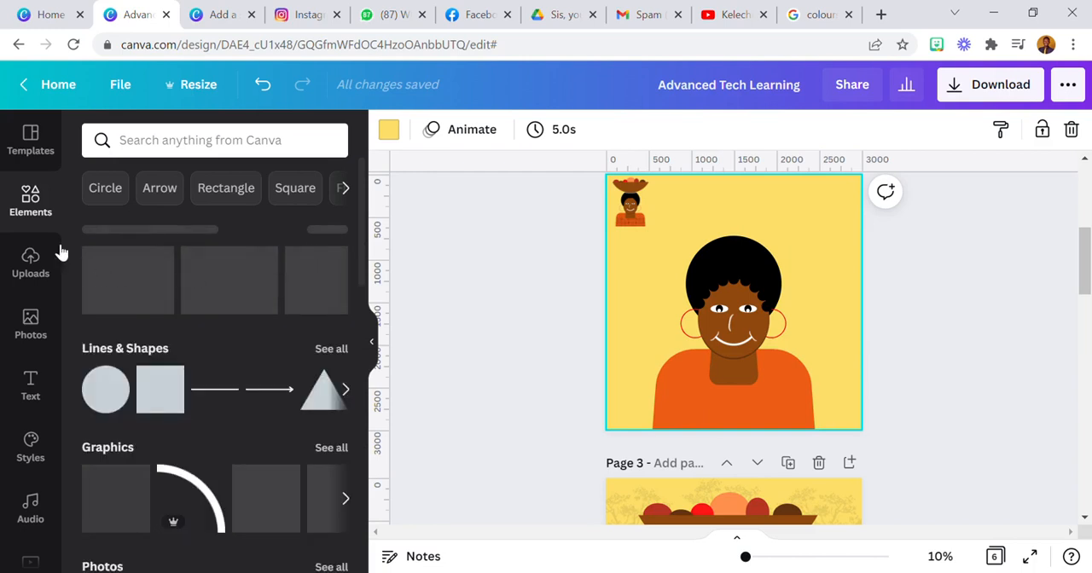
{"action": "left_click", "coordinate": [216, 146]}
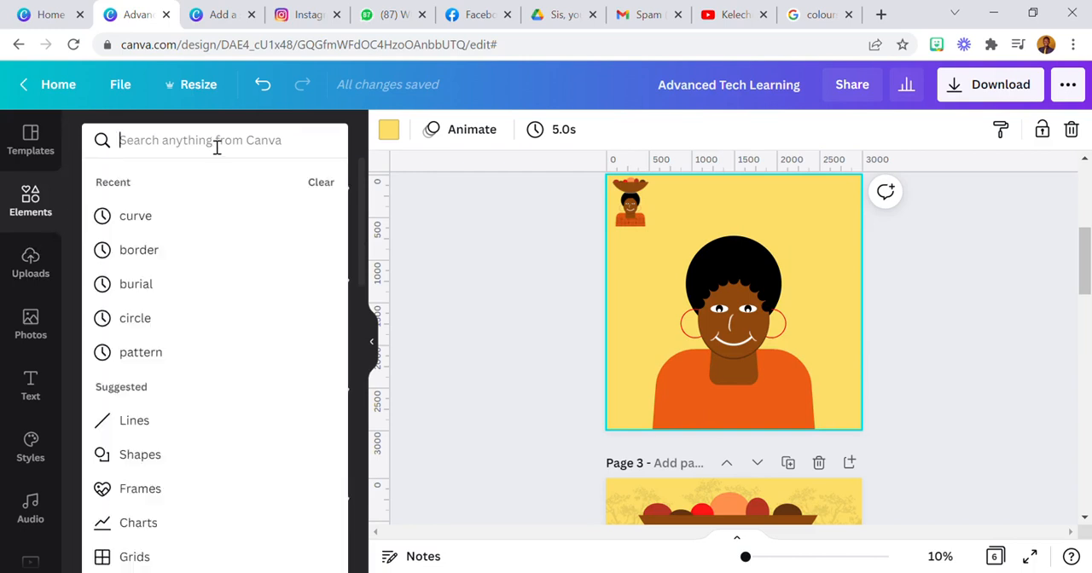
{"action": "type", "text": "curve"}
{"action": "key", "text": "Return"}
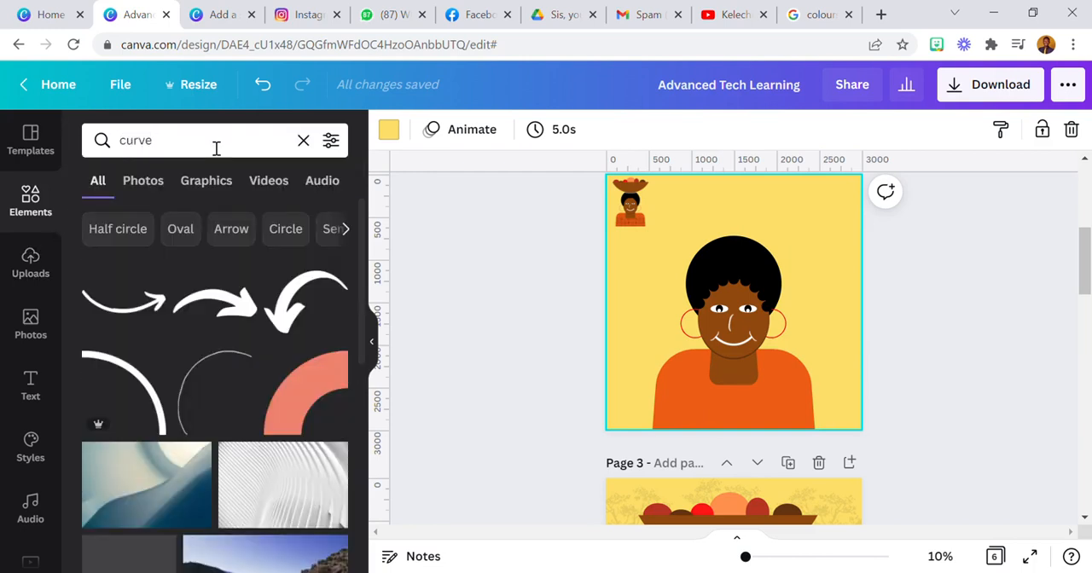
{"action": "scroll", "coordinate": [243, 399], "scroll_direction": "down", "scroll_amount": 2}
{"action": "left_click", "coordinate": [229, 180]}
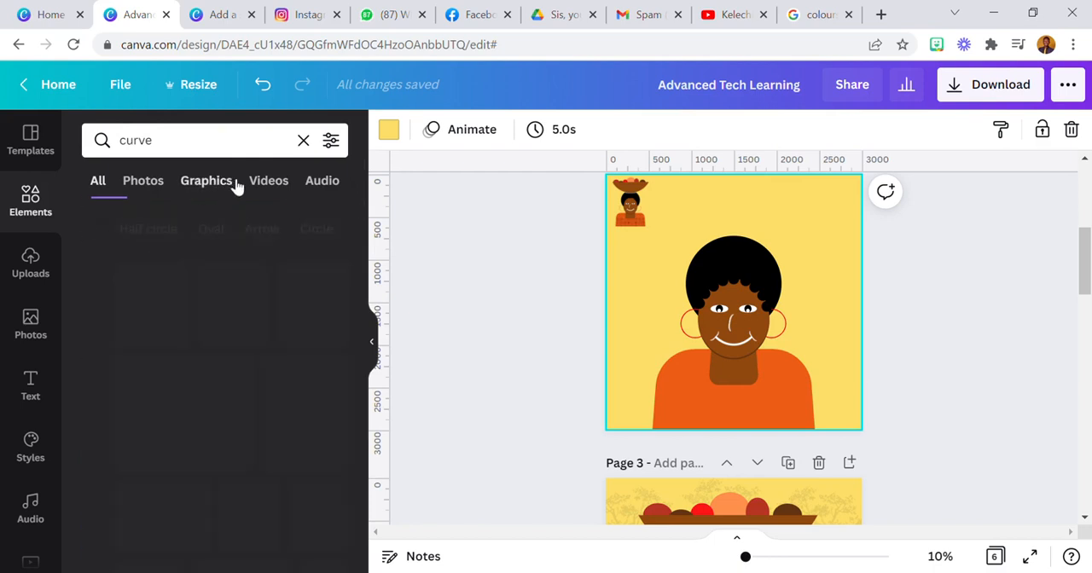
{"action": "scroll", "coordinate": [264, 397], "scroll_direction": "down", "scroll_amount": 7}
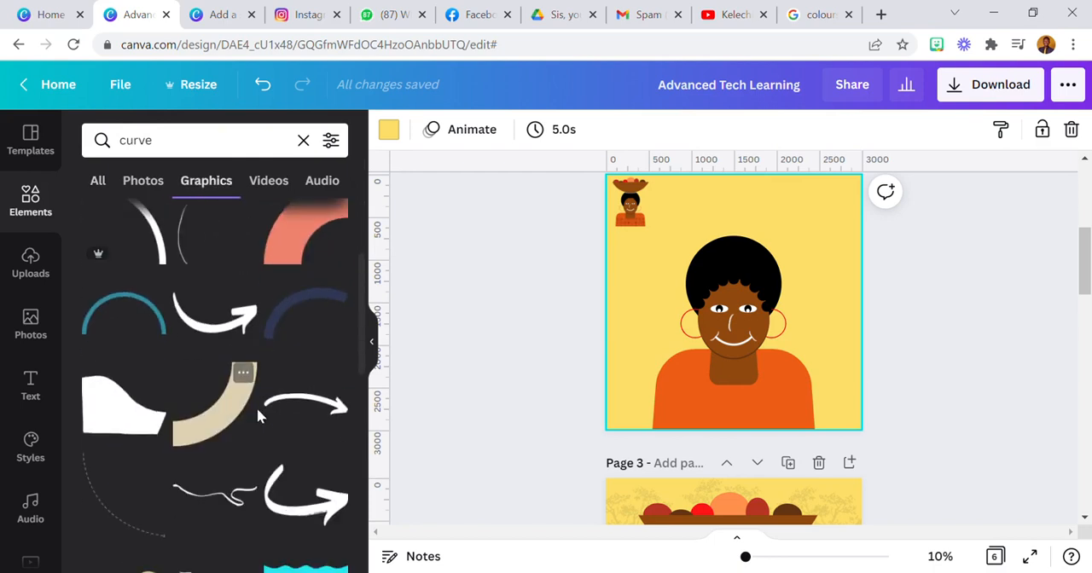
{"action": "scroll", "coordinate": [247, 409], "scroll_direction": "down", "scroll_amount": 3}
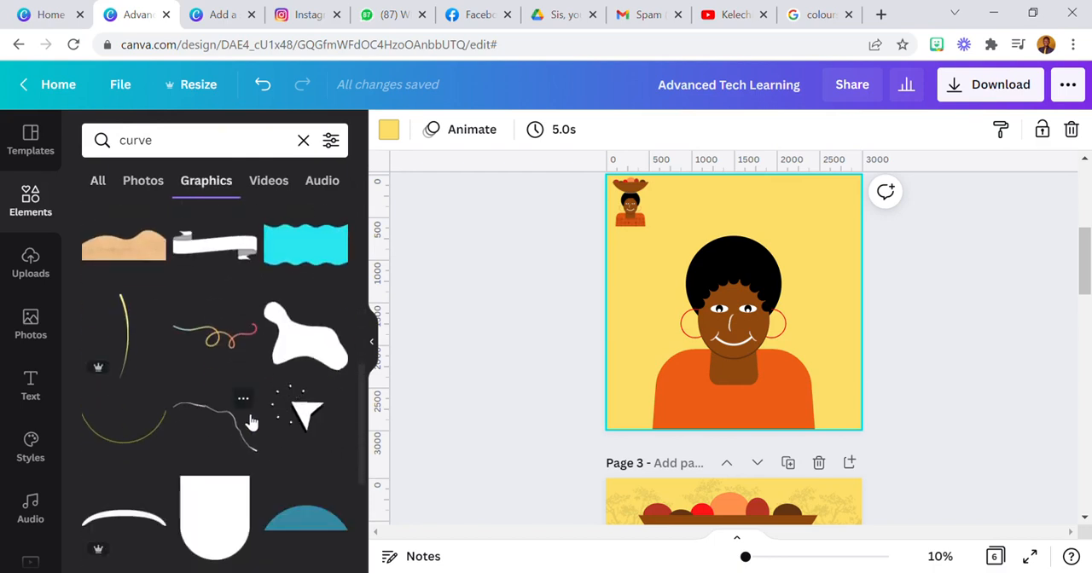
{"action": "left_click", "coordinate": [300, 350]}
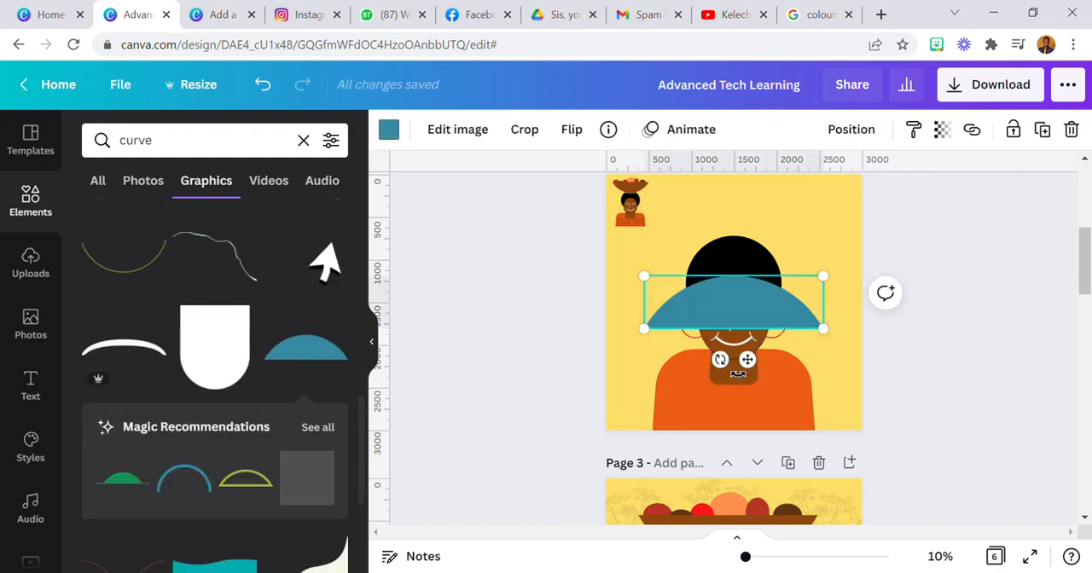
Recolour the dome-shaped segment with the dark brown document colour and rotate it 180° into a bowl
{"action": "left_click", "coordinate": [390, 130]}
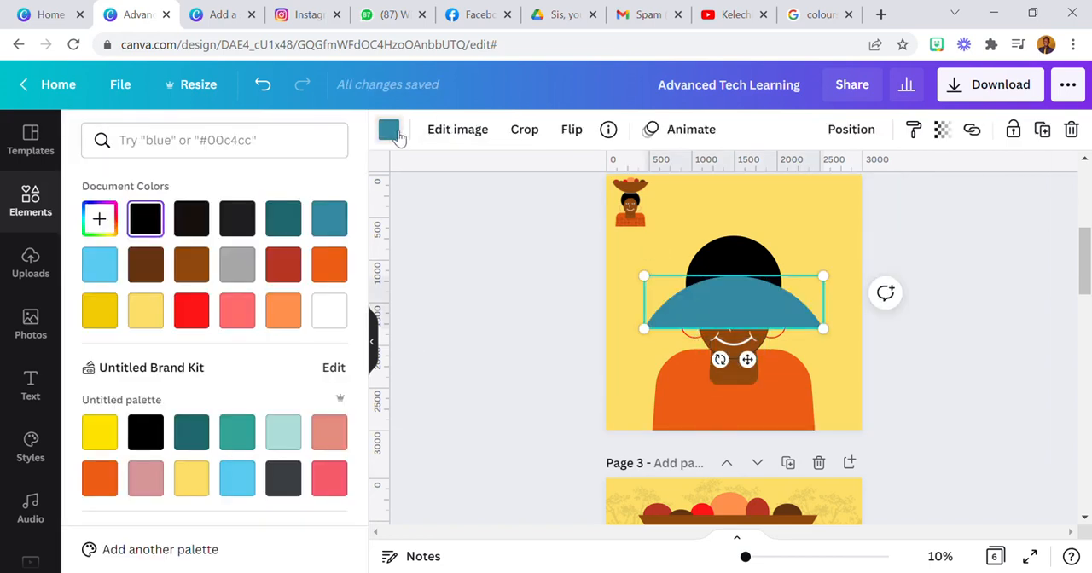
{"action": "left_click", "coordinate": [145, 266]}
{"action": "left_click_drag", "start_coordinate": [720, 359], "coordinate": [758, 269]}
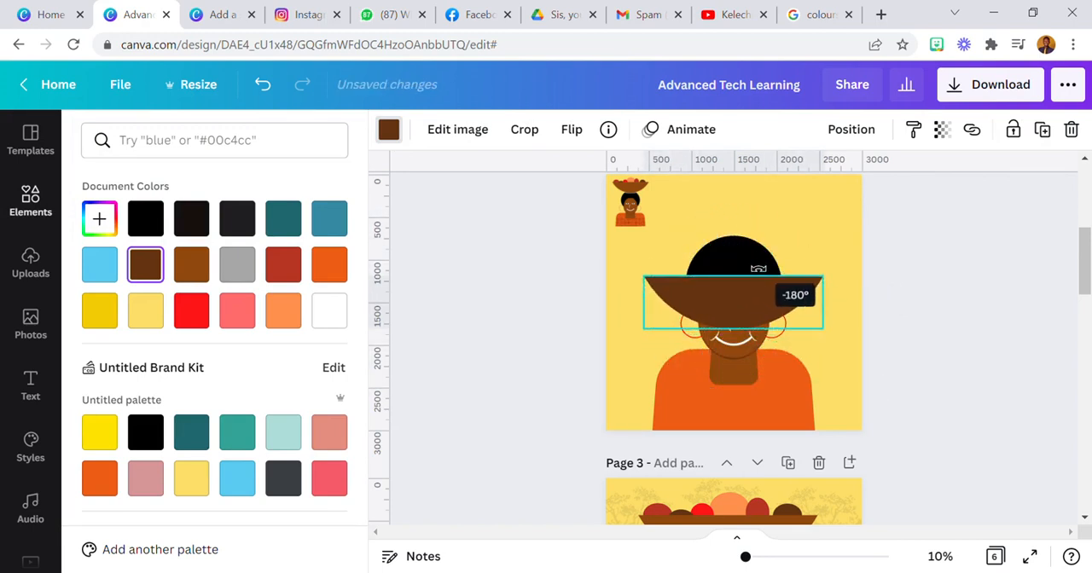
Enlarge the brown bowl and centre it on top of the woman's hair, keeping it inside the page edges
{"action": "left_click_drag", "start_coordinate": [822, 277], "coordinate": [869, 262]}
{"action": "left_click_drag", "start_coordinate": [789, 280], "coordinate": [785, 227]}
{"action": "scroll", "coordinate": [783, 268], "scroll_direction": "up", "scroll_amount": 1}
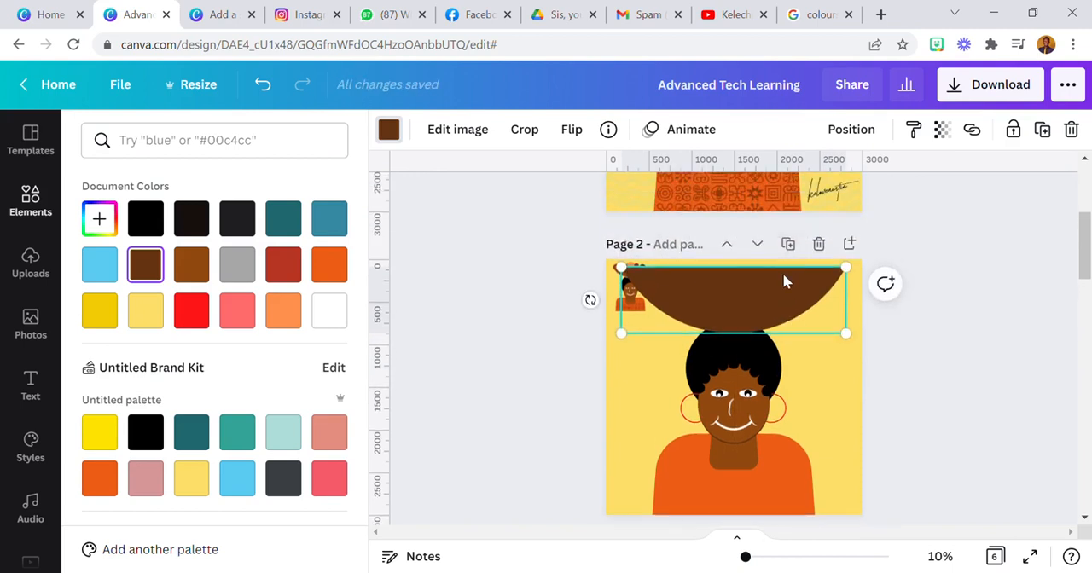
{"action": "left_click_drag", "start_coordinate": [779, 283], "coordinate": [789, 297]}
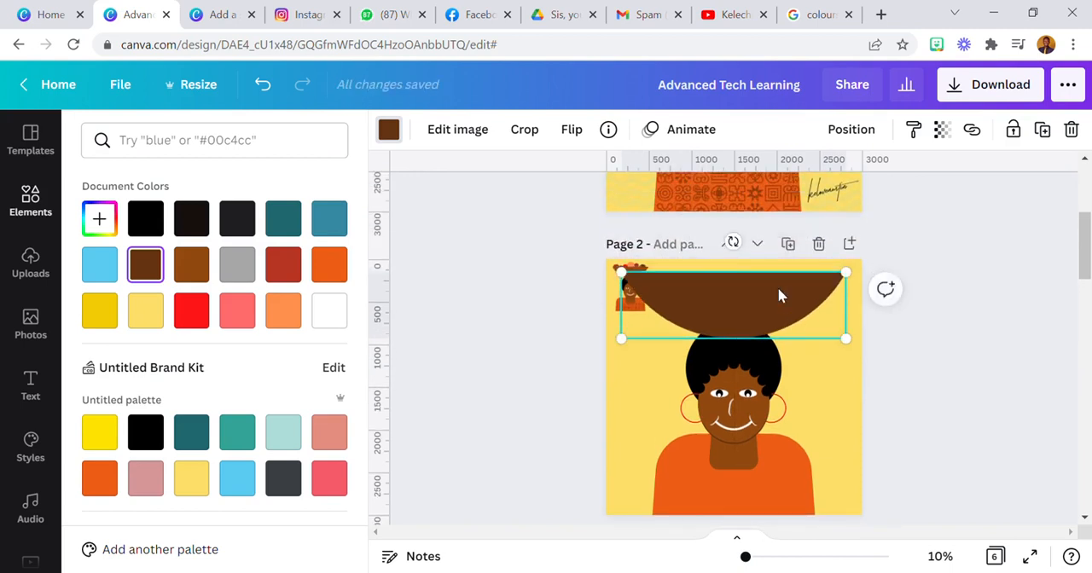
{"action": "scroll", "coordinate": [777, 287], "scroll_direction": "down", "scroll_amount": 1}
{"action": "left_click_drag", "start_coordinate": [629, 195], "coordinate": [644, 195]}
{"action": "left_click_drag", "start_coordinate": [709, 220], "coordinate": [717, 227]}
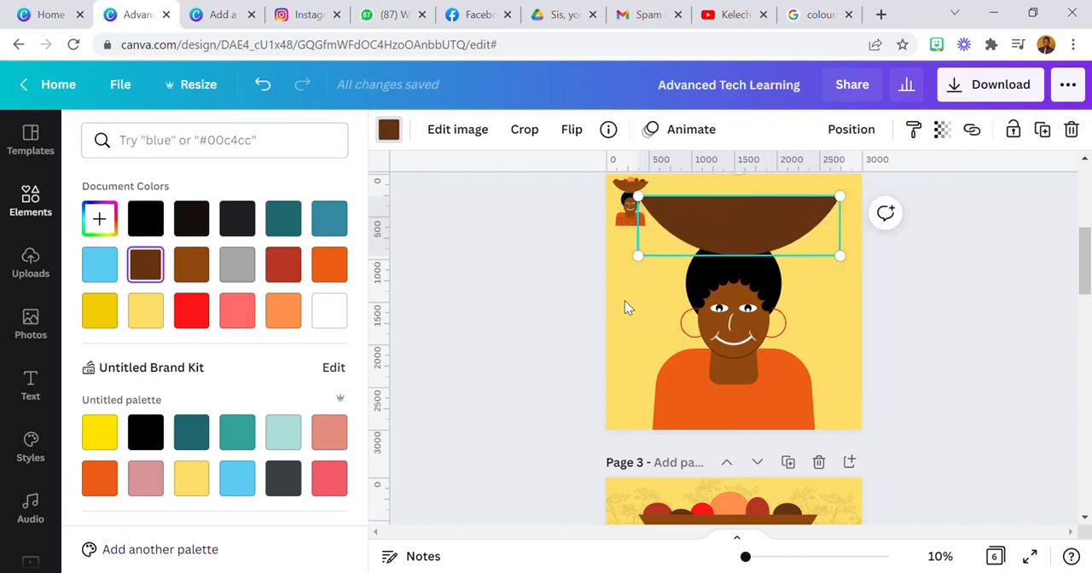
{"action": "left_click", "coordinate": [639, 221]}
{"action": "left_click", "coordinate": [652, 308]}
{"action": "left_click", "coordinate": [727, 227]}
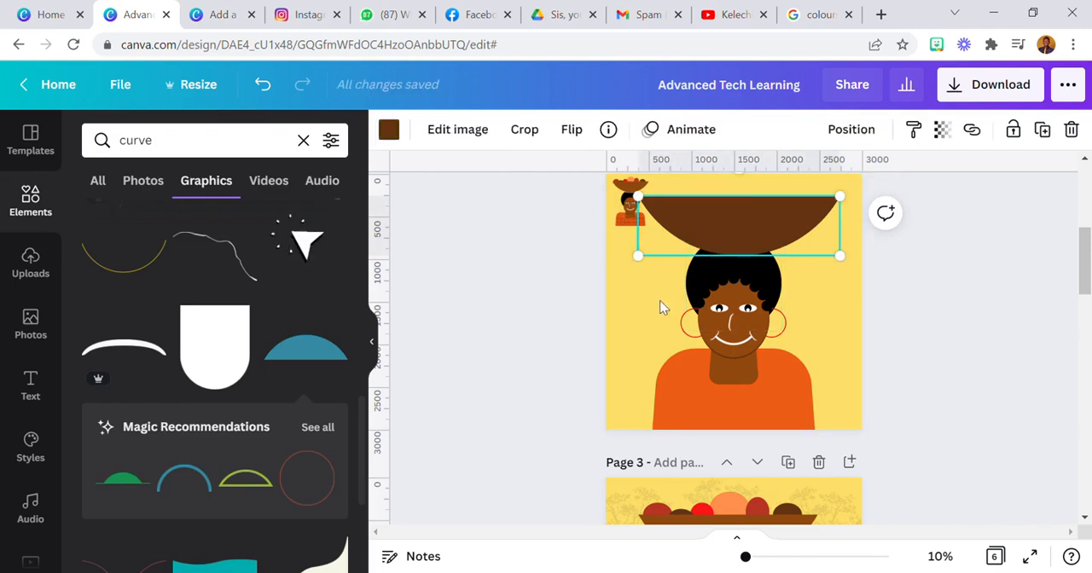
{"action": "left_click", "coordinate": [647, 320]}
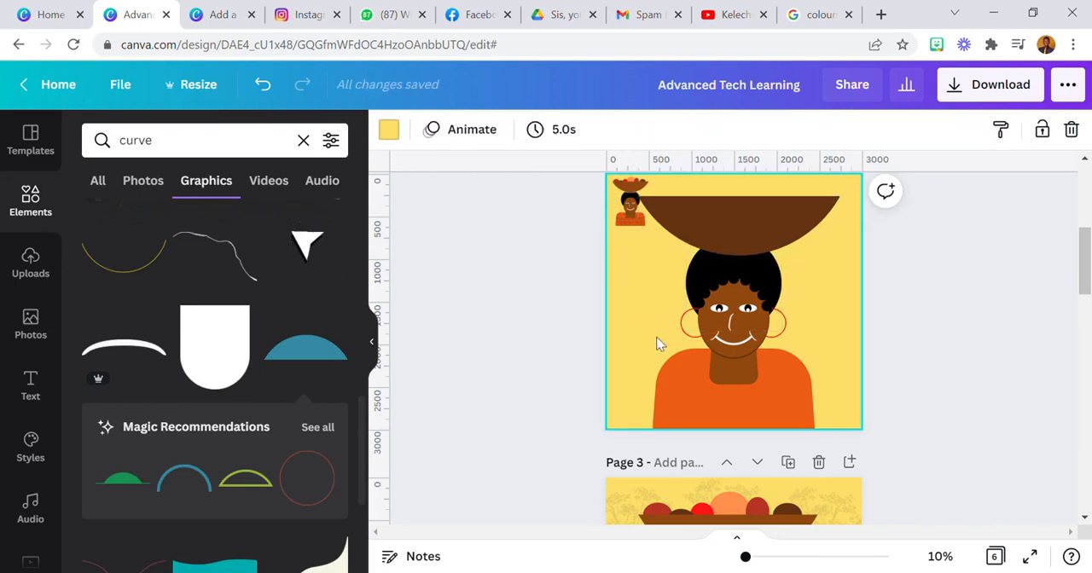
Add a circle shape to page 2 and flatten it into a thin ellipse where the bowl meets the hair
{"action": "left_click", "coordinate": [304, 142]}
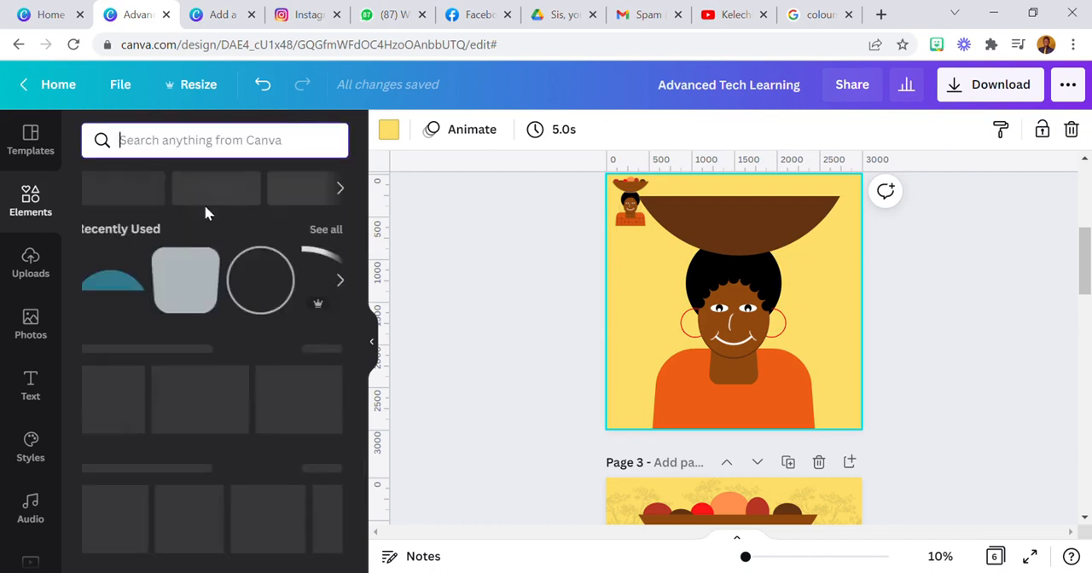
{"action": "left_click", "coordinate": [105, 401]}
{"action": "left_click_drag", "start_coordinate": [733, 231], "coordinate": [731, 357]}
{"action": "left_click_drag", "start_coordinate": [668, 372], "coordinate": [759, 304]}
Colour the flat ellipse with the grey document colour and place it behind the bowl
{"action": "left_click", "coordinate": [391, 131]}
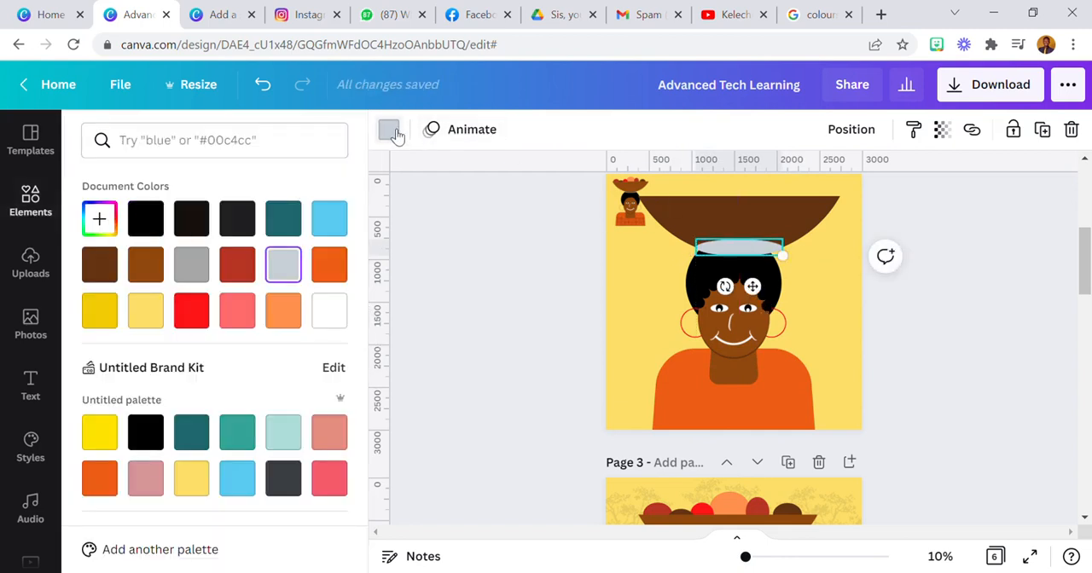
{"action": "left_click", "coordinate": [193, 267]}
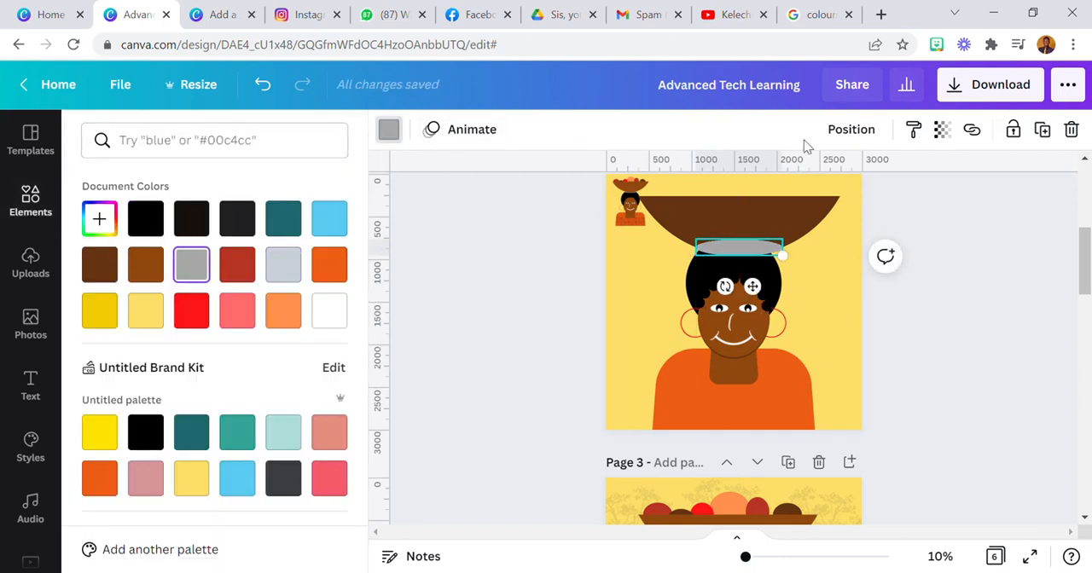
{"action": "left_click", "coordinate": [851, 129]}
{"action": "left_click", "coordinate": [635, 369]}
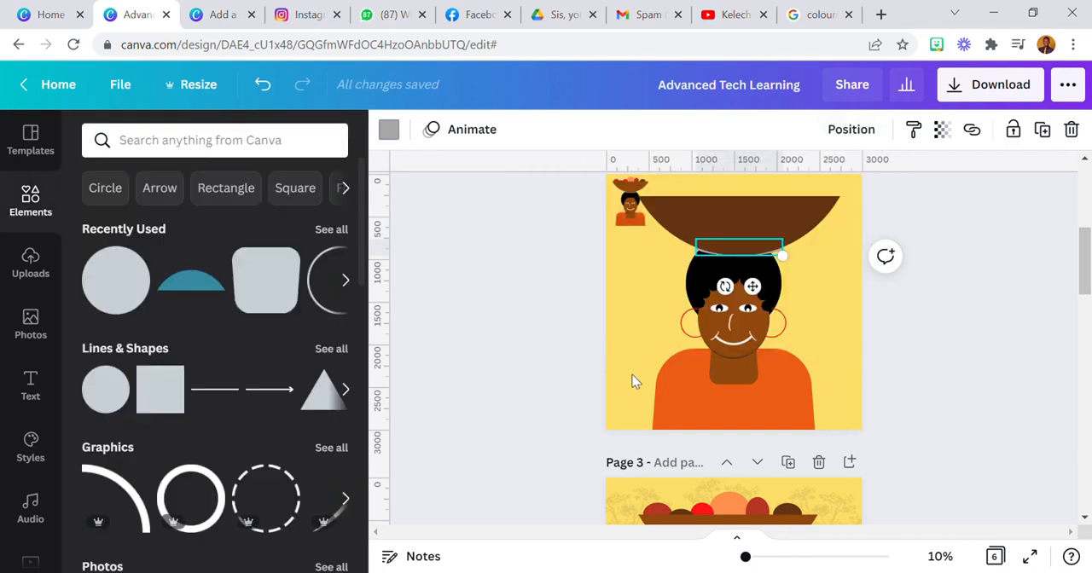
Narrow the grey ellipse and extend it slightly lower so its edge shows as a pad beneath the bowl
{"action": "left_click_drag", "start_coordinate": [758, 300], "coordinate": [799, 286]}
{"action": "left_click_drag", "start_coordinate": [792, 248], "coordinate": [783, 260]}
{"action": "left_click_drag", "start_coordinate": [704, 259], "coordinate": [717, 267]}
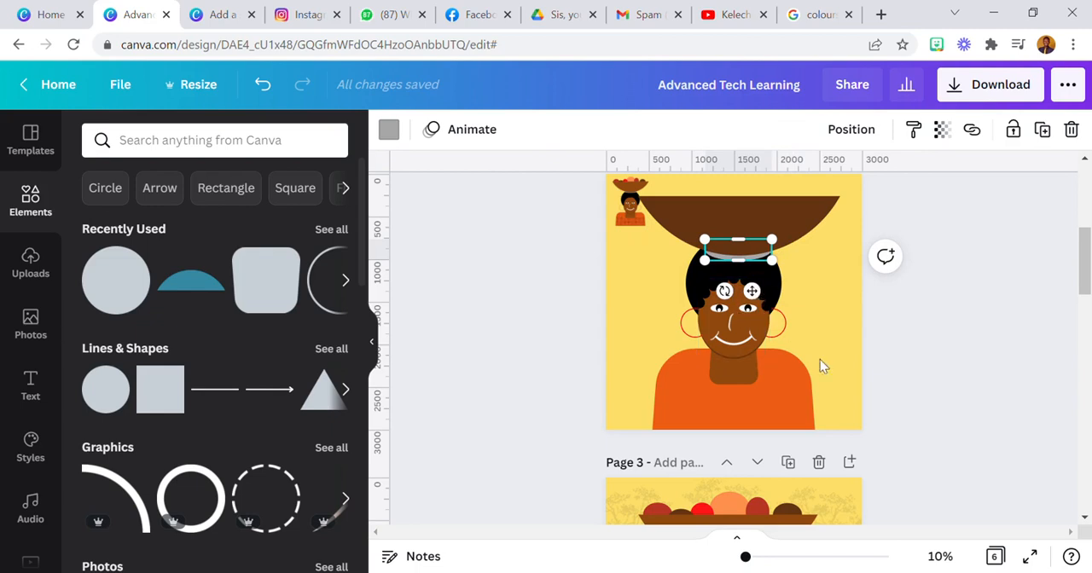
Raise the bowl slightly and realign the grey pad between the bowl and the hair
{"action": "left_click", "coordinate": [939, 556]}
{"action": "left_click", "coordinate": [944, 392]}
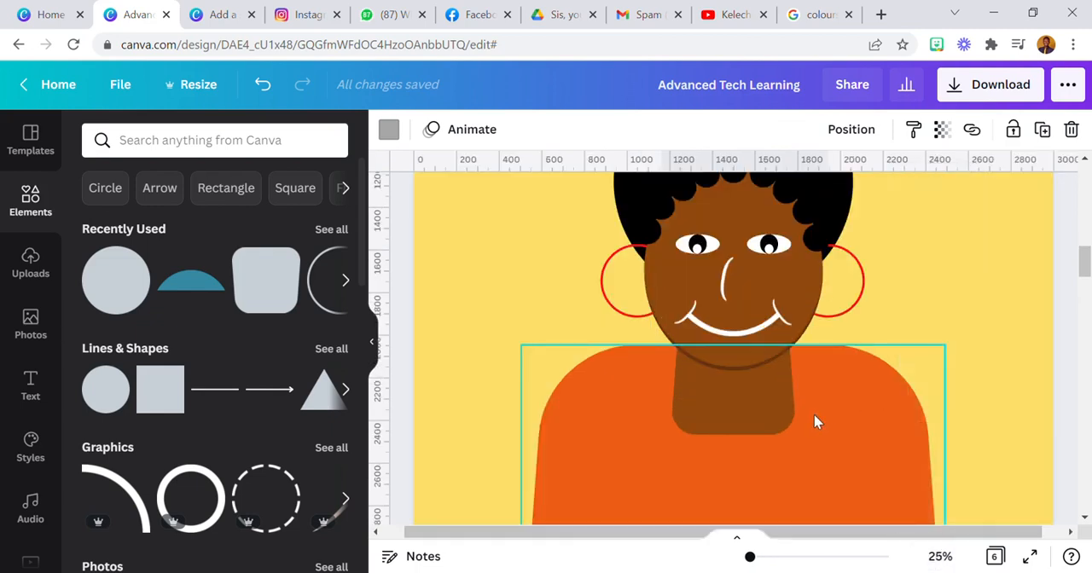
{"action": "scroll", "coordinate": [814, 415], "scroll_direction": "up", "scroll_amount": 3}
{"action": "left_click_drag", "start_coordinate": [770, 421], "coordinate": [762, 421]}
{"action": "left_click", "coordinate": [786, 303]}
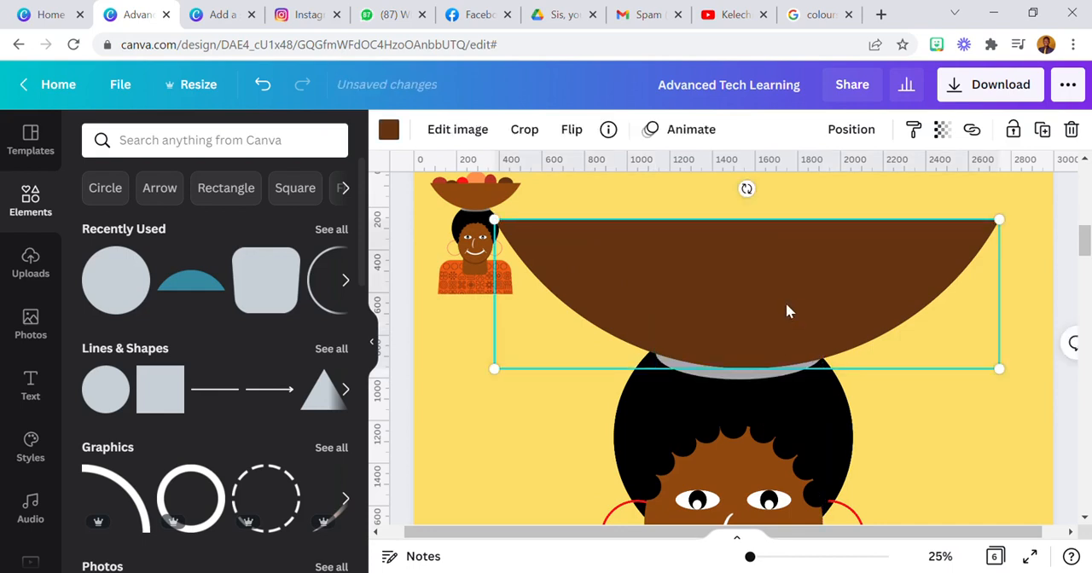
{"action": "left_click", "coordinate": [767, 376]}
{"action": "left_click_drag", "start_coordinate": [756, 409], "coordinate": [756, 418]}
{"action": "left_click", "coordinate": [648, 397]}
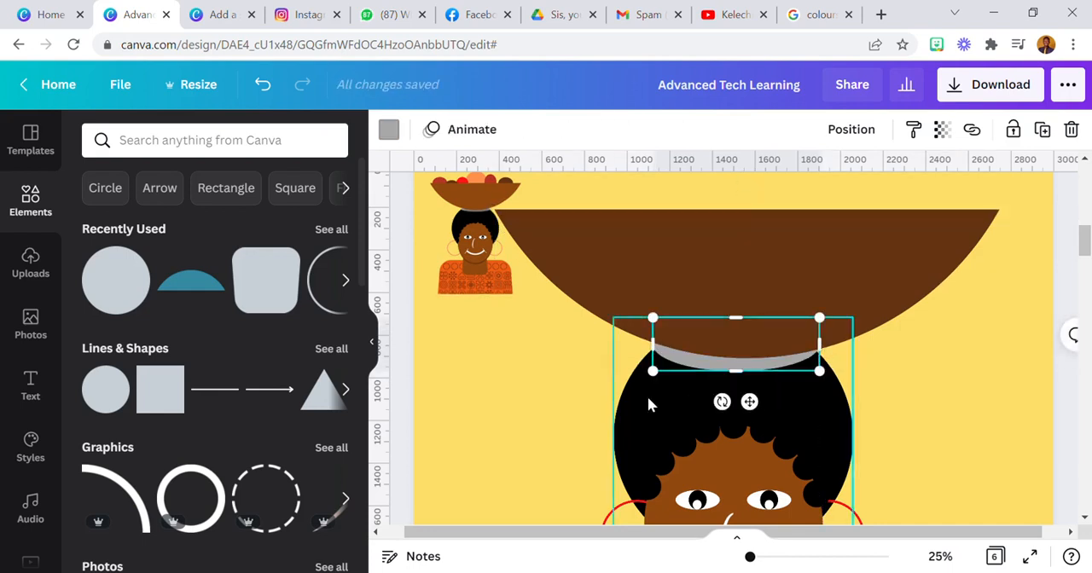
{"action": "left_click", "coordinate": [522, 424]}
Search the elements for "black blur" and add the thin blurred oval graphic to page 2
{"action": "left_click", "coordinate": [221, 148]}
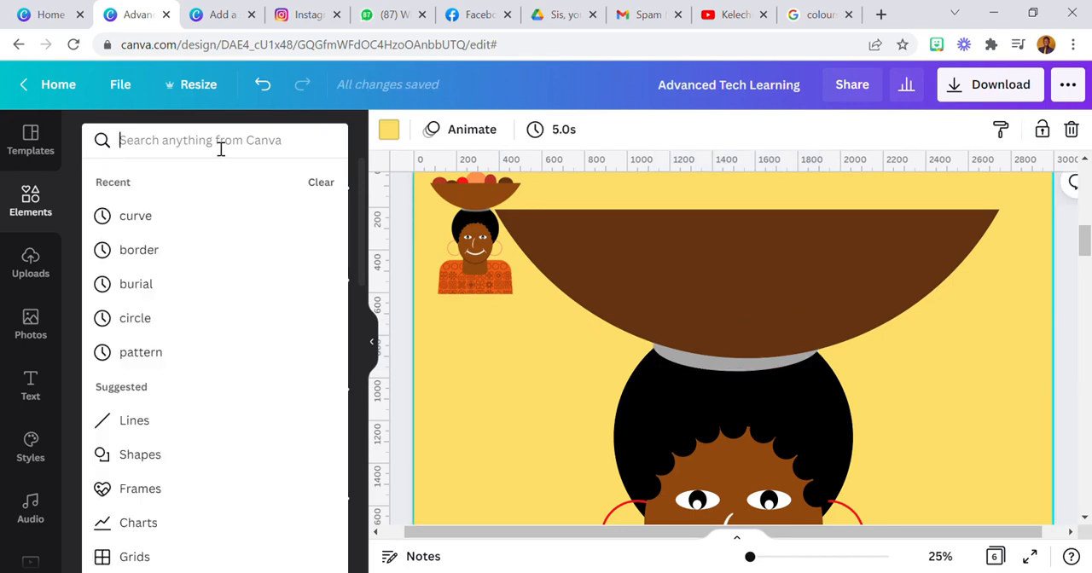
{"action": "type", "text": "b;la"}
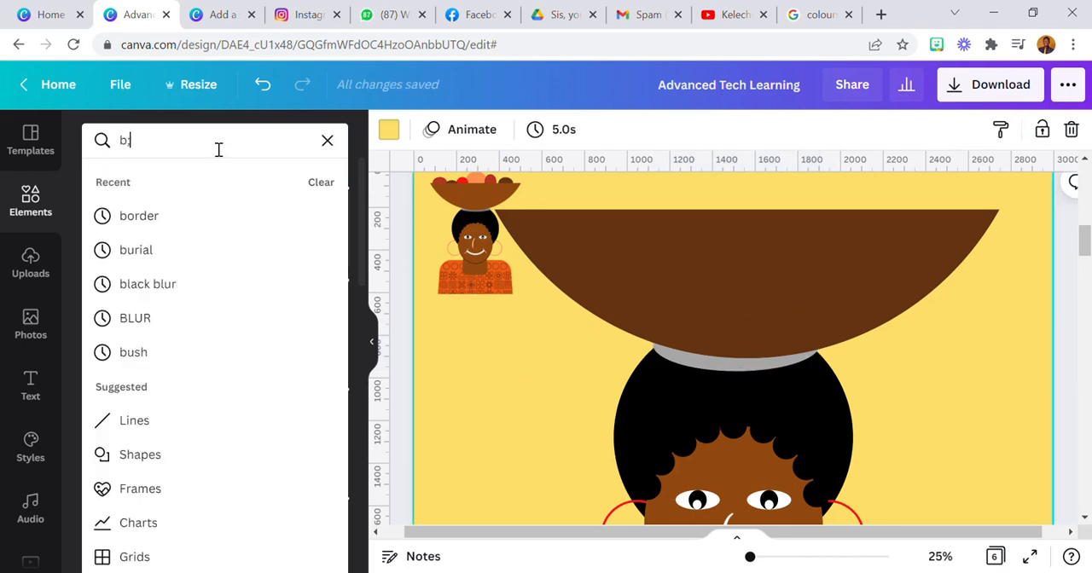
{"action": "key", "text": "BackSpace"}
{"action": "key", "text": "BackSpace"}
{"action": "type", "text": "lack"}
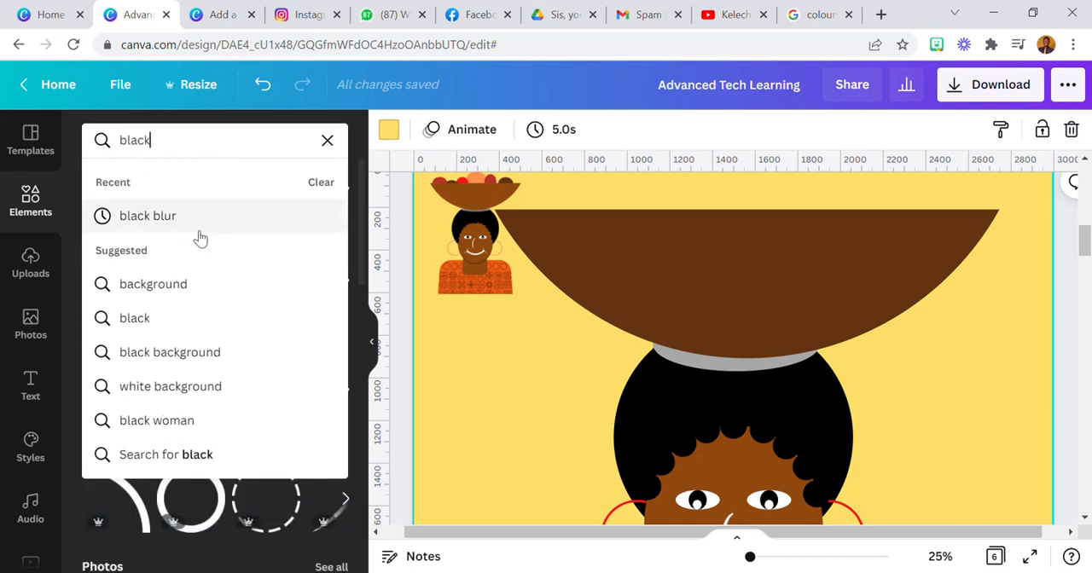
{"action": "left_click", "coordinate": [198, 215]}
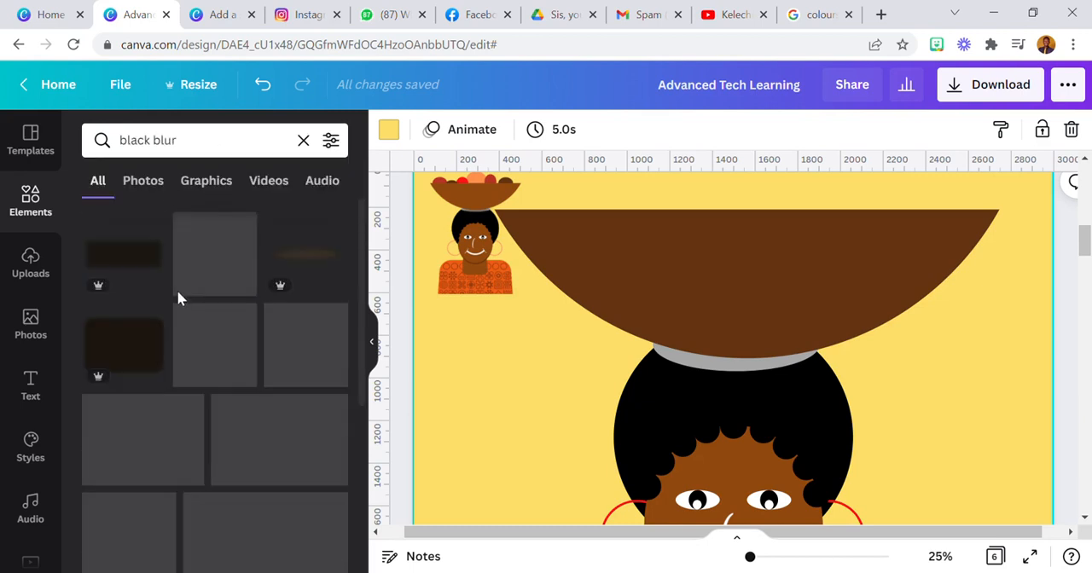
{"action": "left_click", "coordinate": [290, 256]}
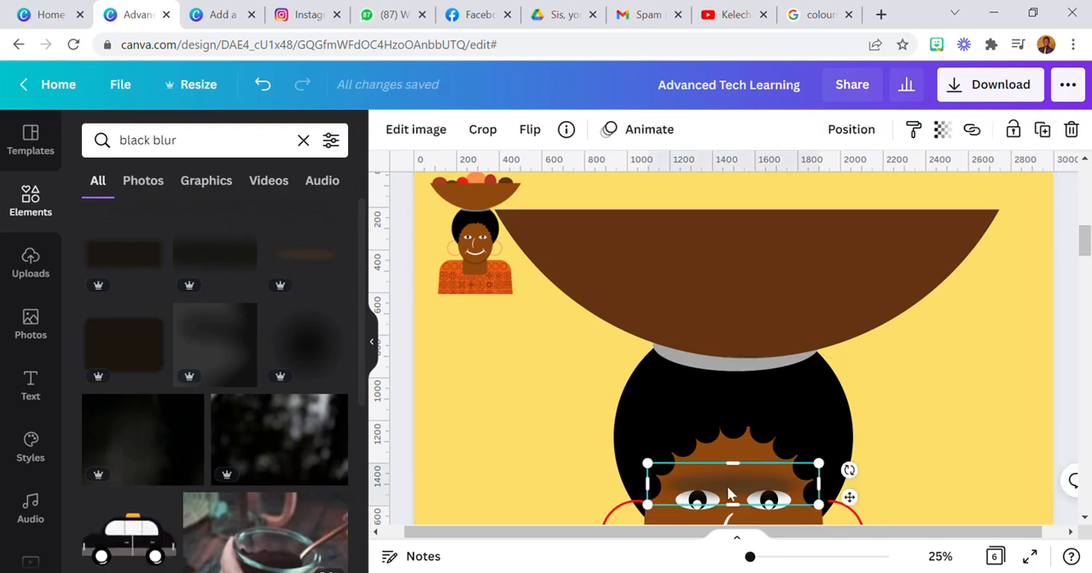
Place the blurred oval over the grey pad as a shadow and layer it behind the bowl
{"action": "left_click_drag", "start_coordinate": [849, 498], "coordinate": [860, 374]}
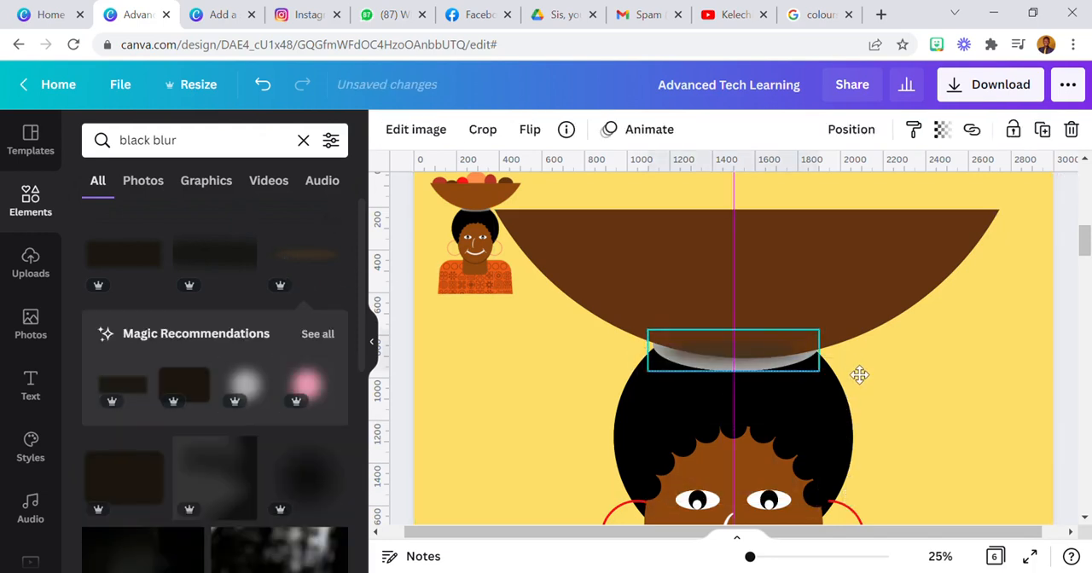
{"action": "left_click", "coordinate": [856, 129]}
{"action": "left_click", "coordinate": [800, 179]}
{"action": "left_click", "coordinate": [946, 363]}
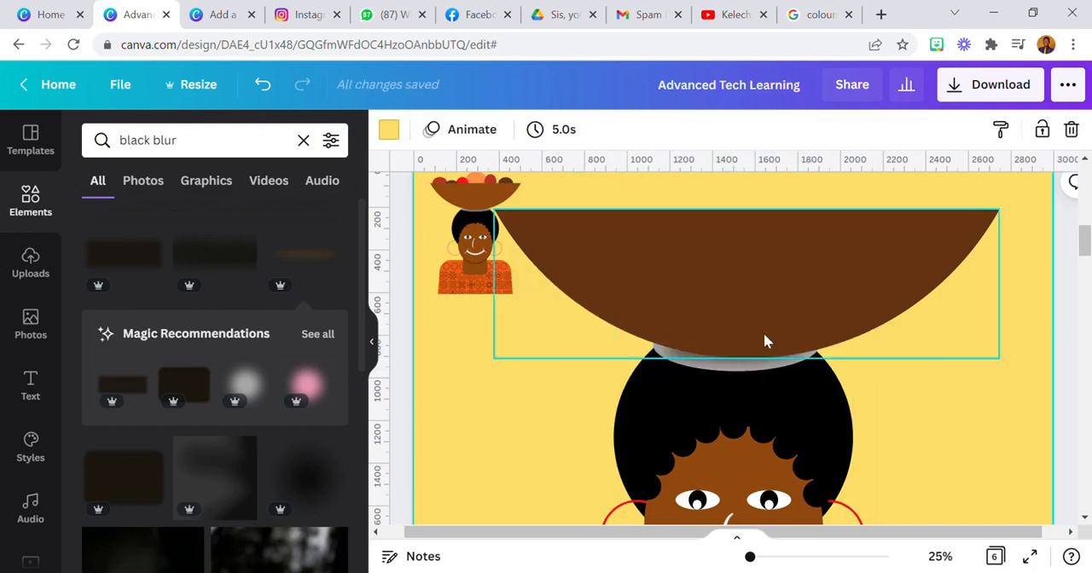
Undo the last shadow adjustment, nudge the shadow up a little, and enlarge it across the grey pad
{"action": "left_click", "coordinate": [764, 367]}
{"action": "left_click_drag", "start_coordinate": [831, 389], "coordinate": [840, 390]}
{"action": "left_click", "coordinate": [274, 91]}
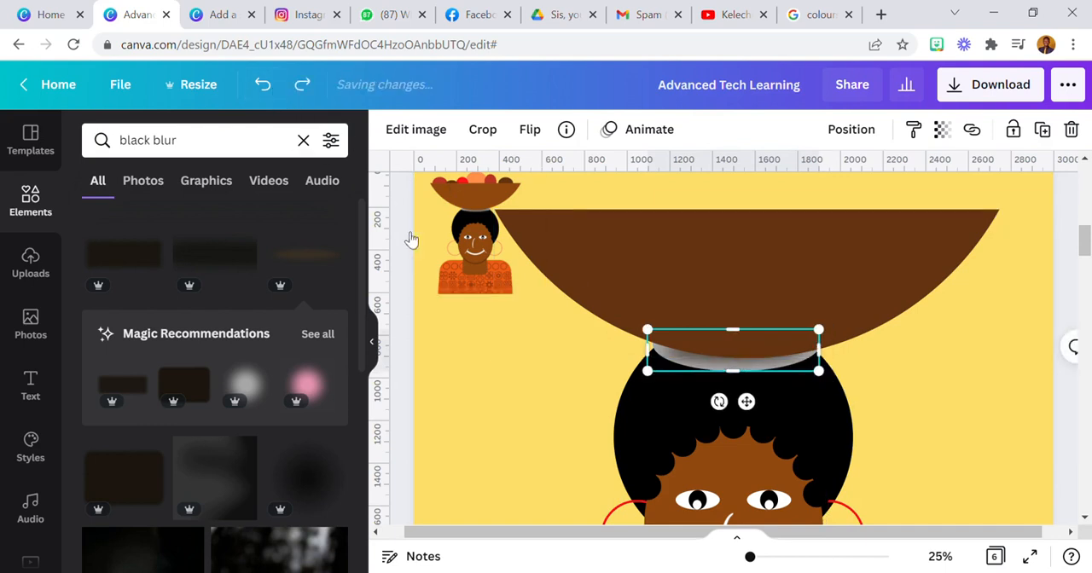
{"action": "left_click_drag", "start_coordinate": [746, 401], "coordinate": [748, 398]}
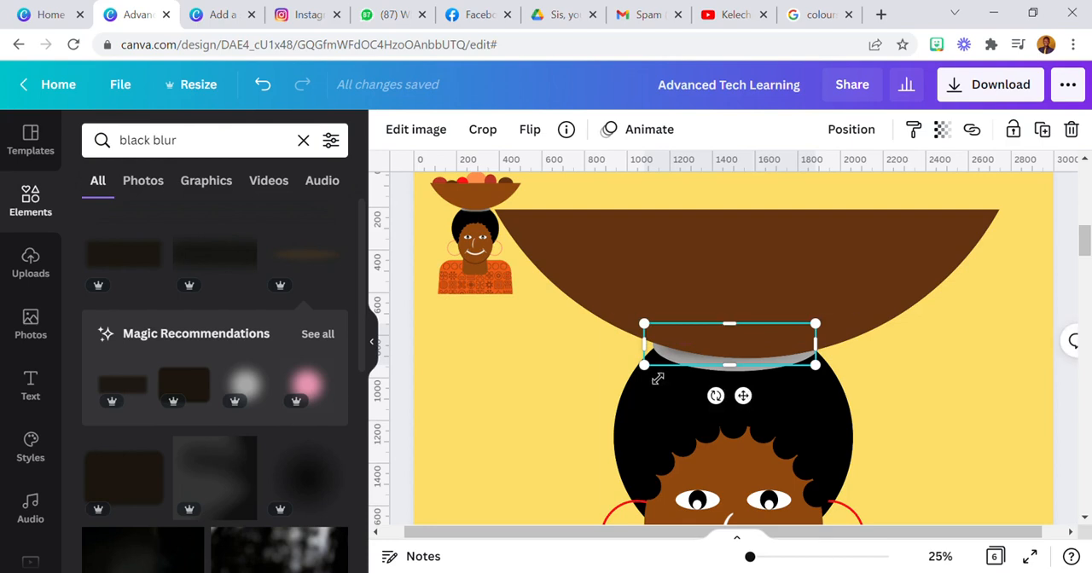
{"action": "left_click_drag", "start_coordinate": [647, 378], "coordinate": [638, 384]}
{"action": "left_click_drag", "start_coordinate": [823, 378], "coordinate": [829, 381]}
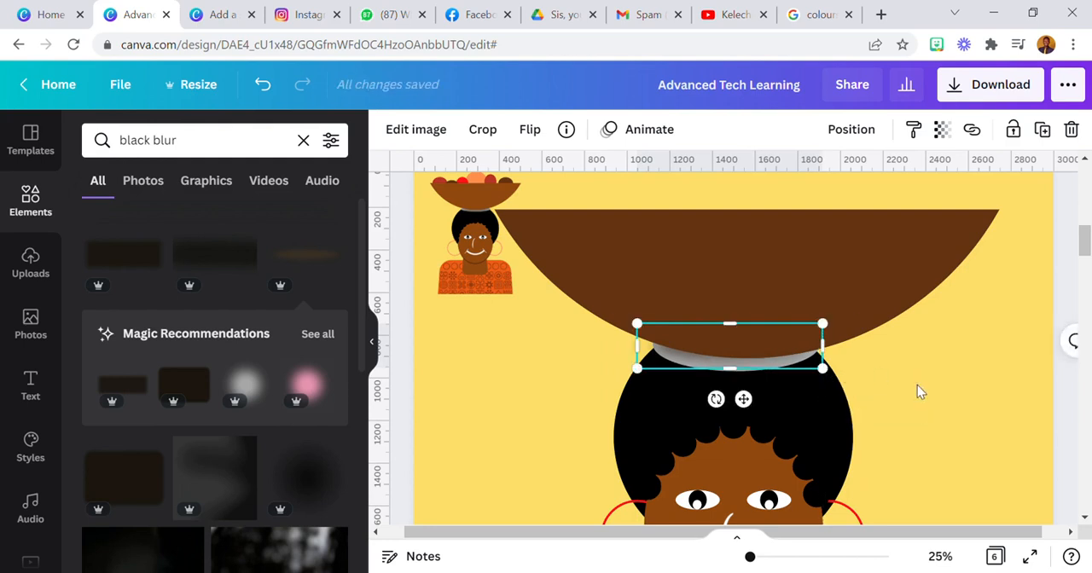
Select all parts of the woman and bowl and move them together lower on page 2
{"action": "left_click", "coordinate": [940, 556]}
{"action": "left_click", "coordinate": [942, 474]}
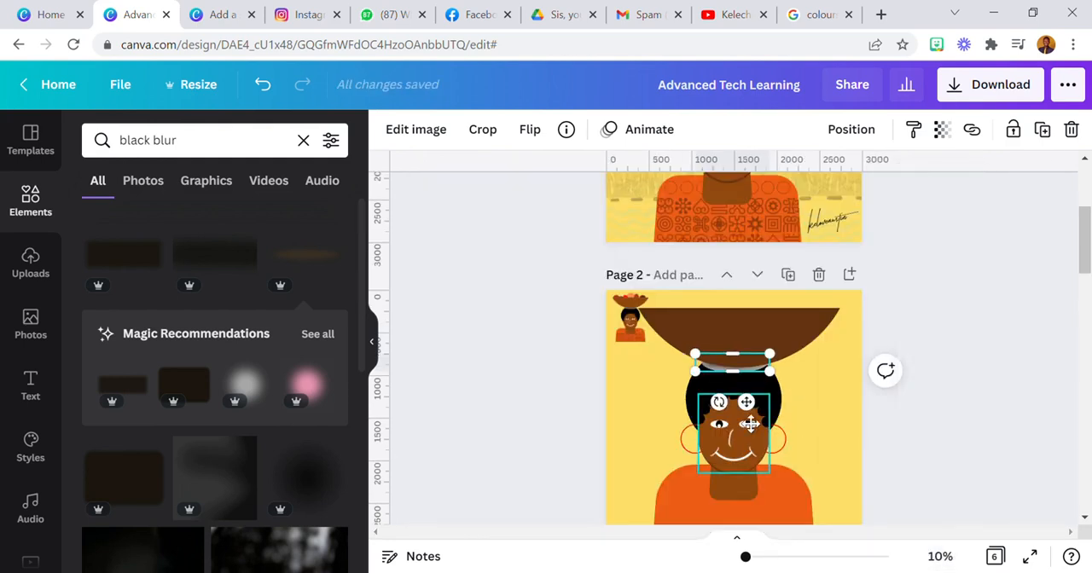
{"action": "left_click", "coordinate": [655, 408]}
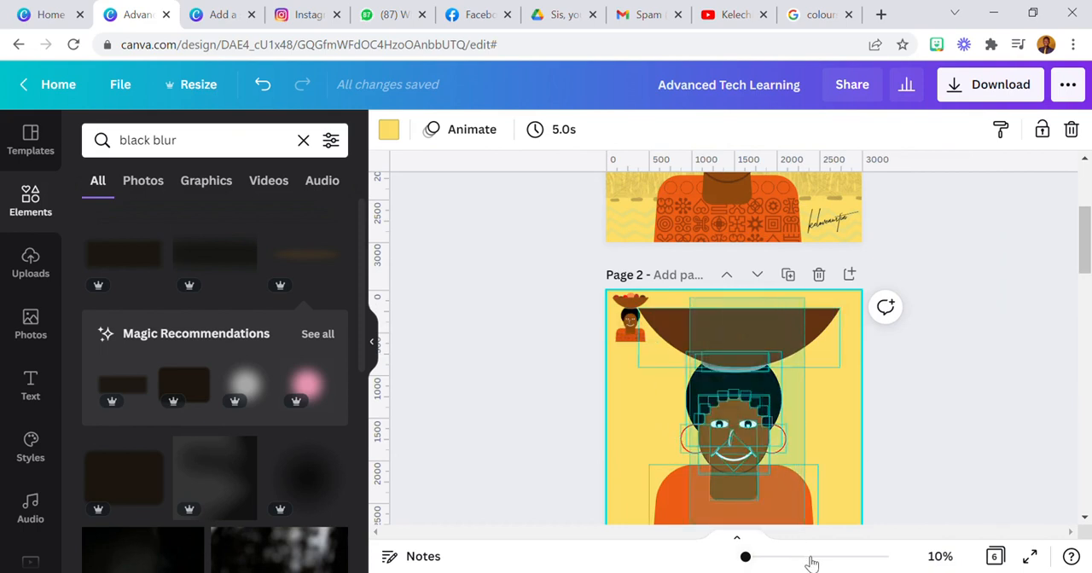
{"action": "left_click_drag", "start_coordinate": [810, 563], "coordinate": [813, 561]}
{"action": "scroll", "coordinate": [754, 362], "scroll_direction": "down", "scroll_amount": 1}
{"action": "left_click_drag", "start_coordinate": [732, 256], "coordinate": [741, 273]}
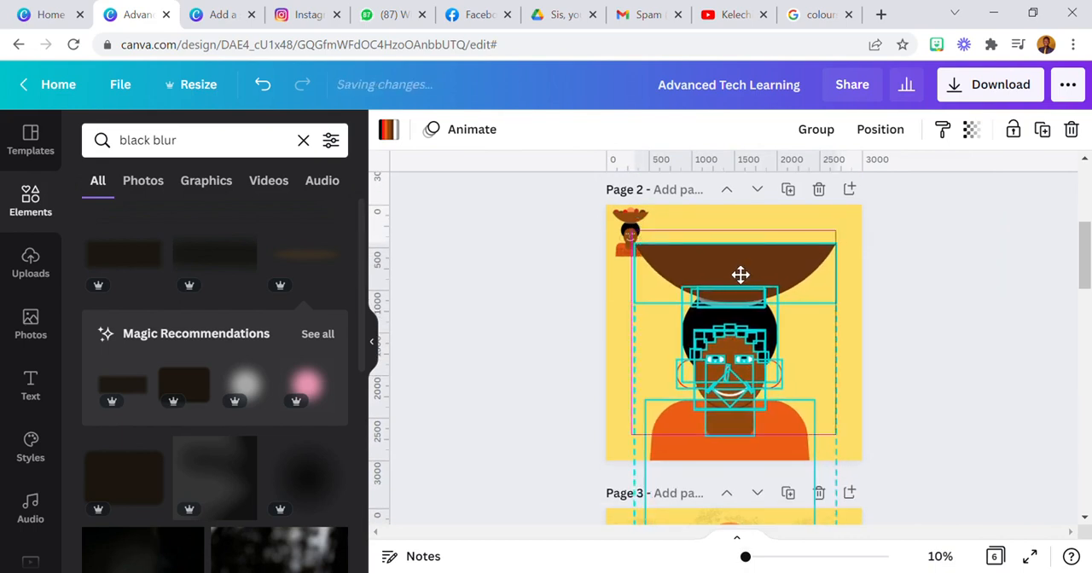
{"action": "left_click", "coordinate": [801, 224]}
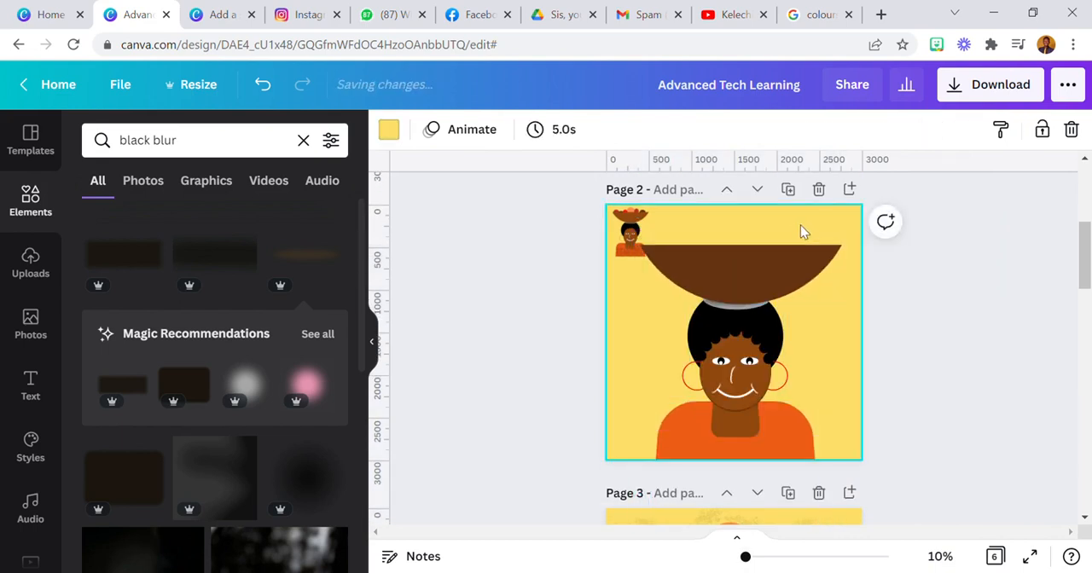
Move the small reference picture down beside the head, and add a small circle at the middle of the bowl's rim
{"action": "left_click_drag", "start_coordinate": [627, 240], "coordinate": [633, 340]}
{"action": "left_click", "coordinate": [47, 217]}
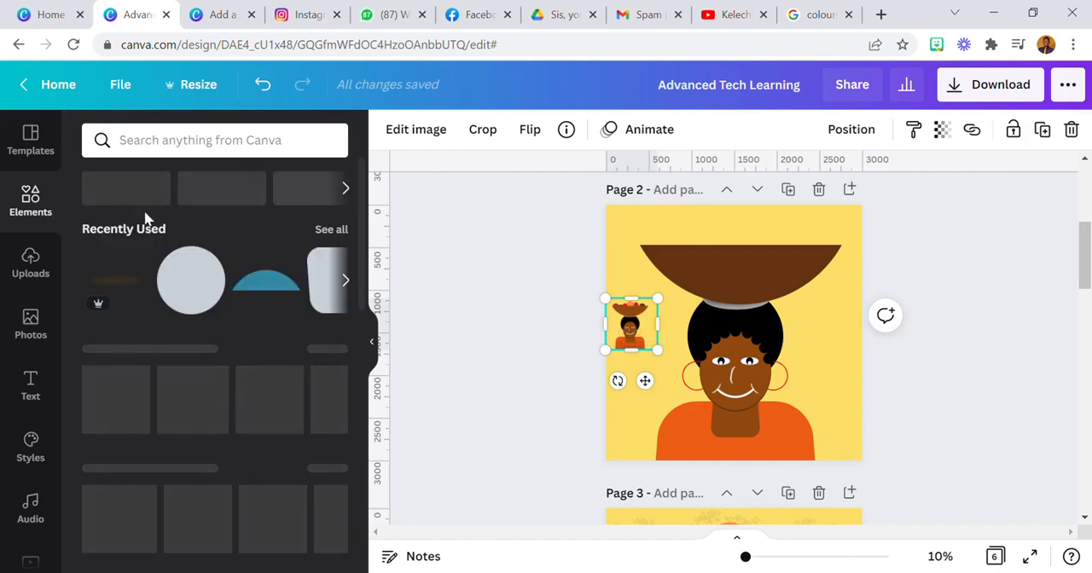
{"action": "left_click", "coordinate": [190, 280]}
{"action": "left_click_drag", "start_coordinate": [672, 413], "coordinate": [756, 296]}
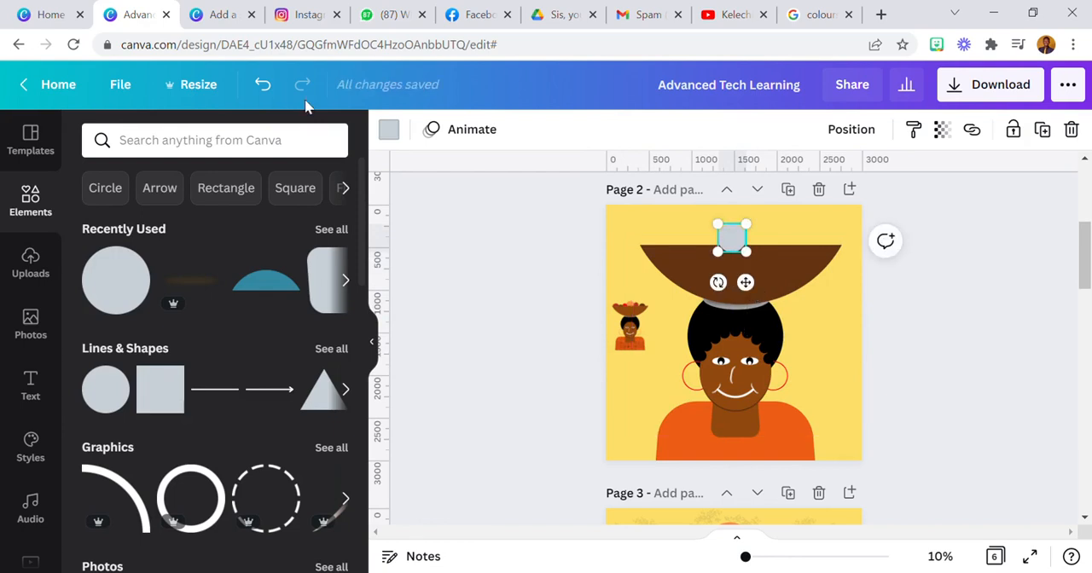
Colour the small circle coral and layer it behind the bowl as a fruit
{"action": "left_click", "coordinate": [389, 130]}
{"action": "left_click", "coordinate": [234, 313]}
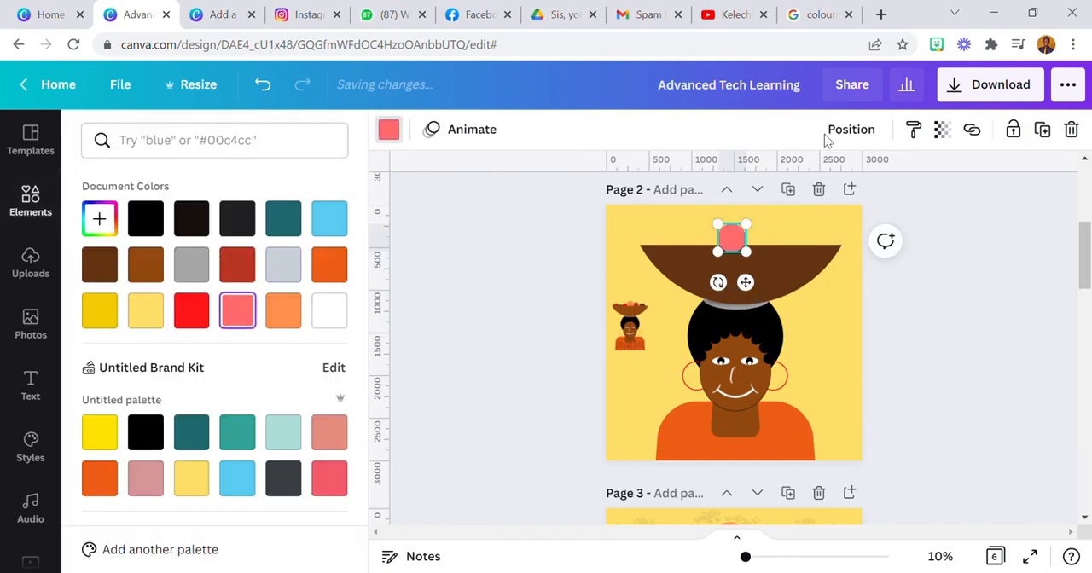
{"action": "left_click", "coordinate": [860, 133]}
{"action": "left_click", "coordinate": [825, 388]}
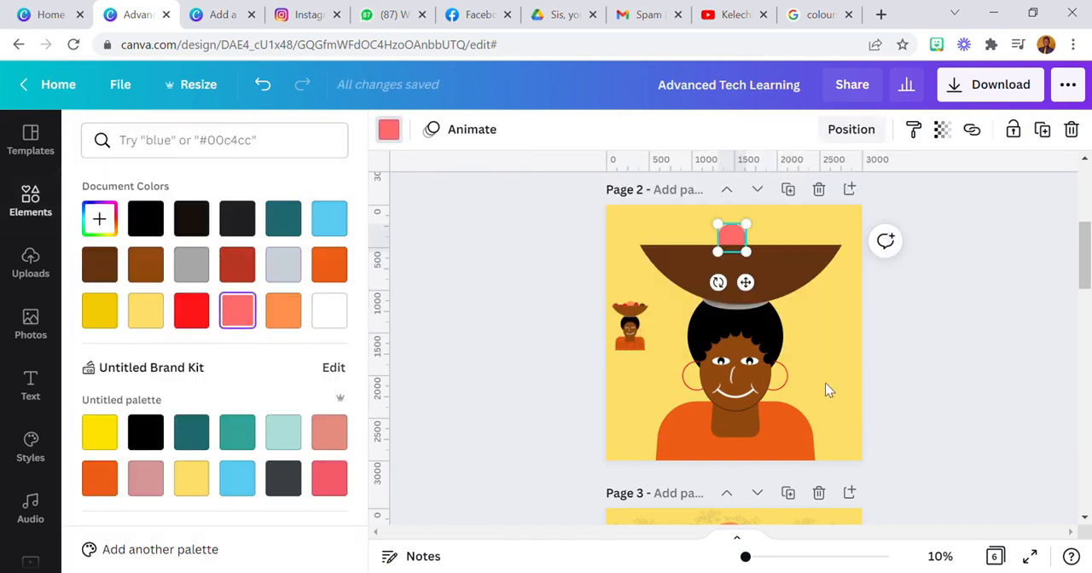
Duplicate the coral fruit and enlarge the copy into a wide oval just right of it above the bowl
{"action": "left_click", "coordinate": [1043, 130]}
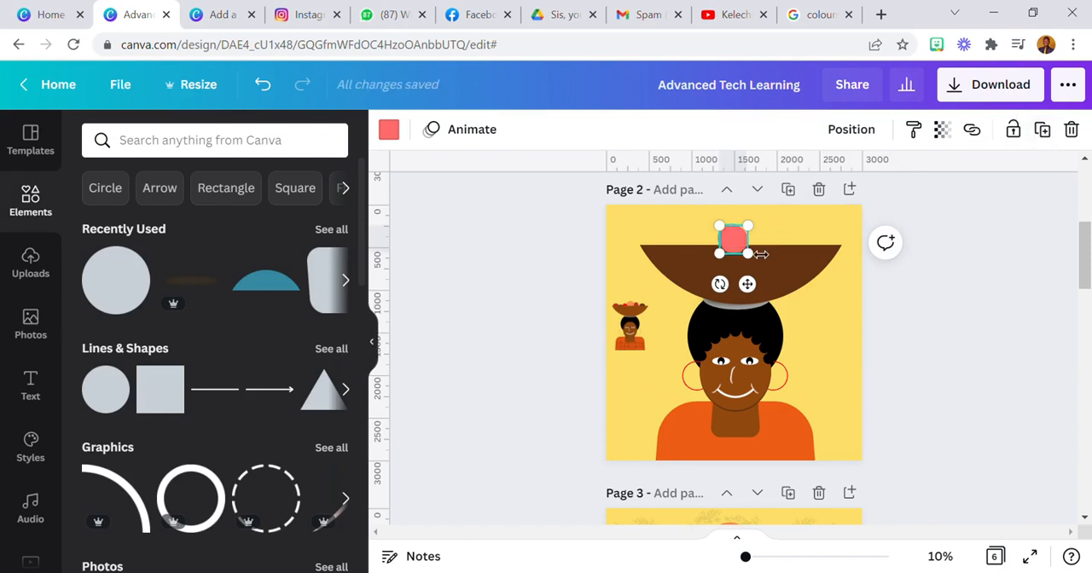
{"action": "left_click_drag", "start_coordinate": [753, 299], "coordinate": [770, 288]}
{"action": "left_click_drag", "start_coordinate": [766, 244], "coordinate": [797, 257]}
Colour the large oval fruit dark orange and layer it behind the bowl
{"action": "left_click", "coordinate": [388, 129]}
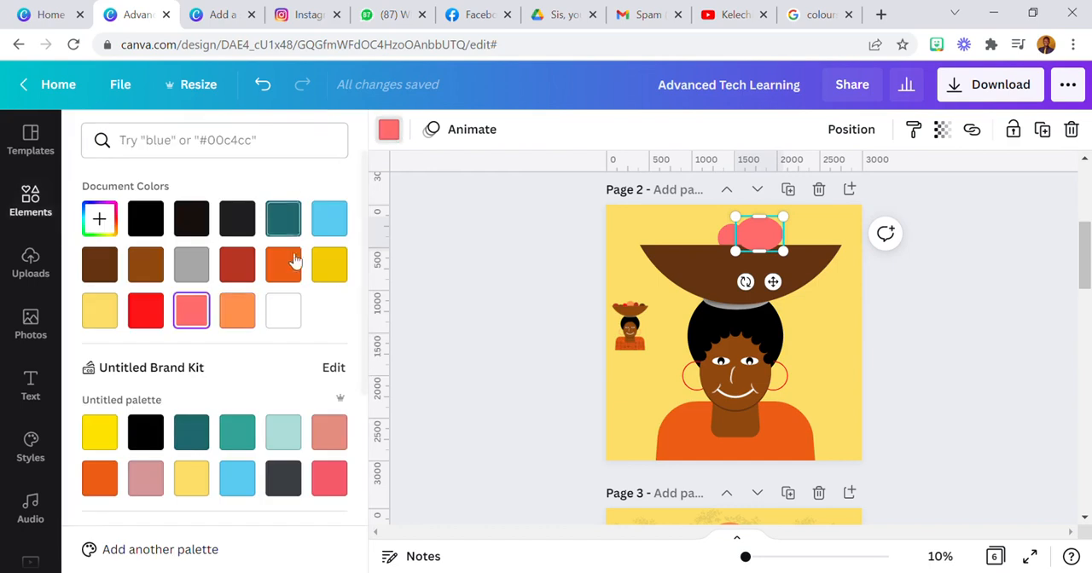
{"action": "left_click", "coordinate": [284, 265]}
{"action": "left_click", "coordinate": [852, 128]}
{"action": "left_click", "coordinate": [785, 181]}
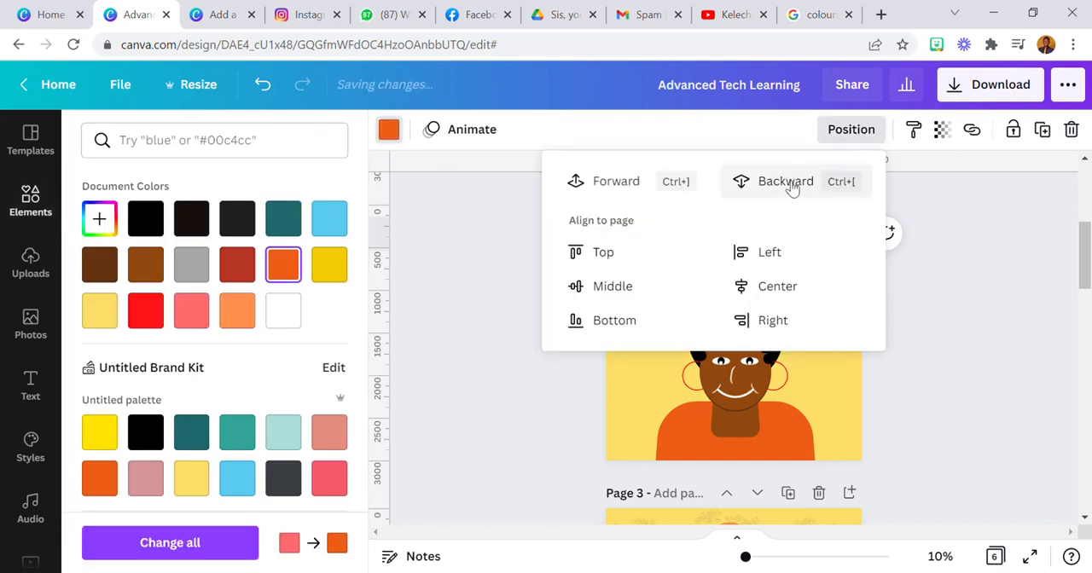
{"action": "left_click", "coordinate": [927, 304]}
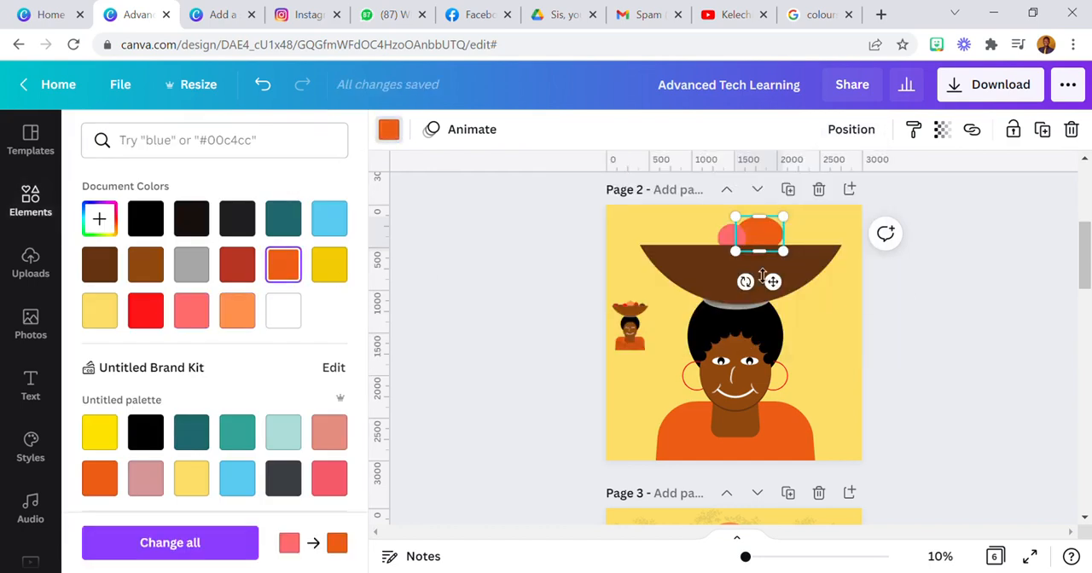
{"action": "left_click", "coordinate": [703, 235]}
{"action": "left_click", "coordinate": [697, 234]}
Duplicate the dark orange oval and place the copy slightly lower, on the left side of the coral fruit
{"action": "left_click", "coordinate": [766, 232]}
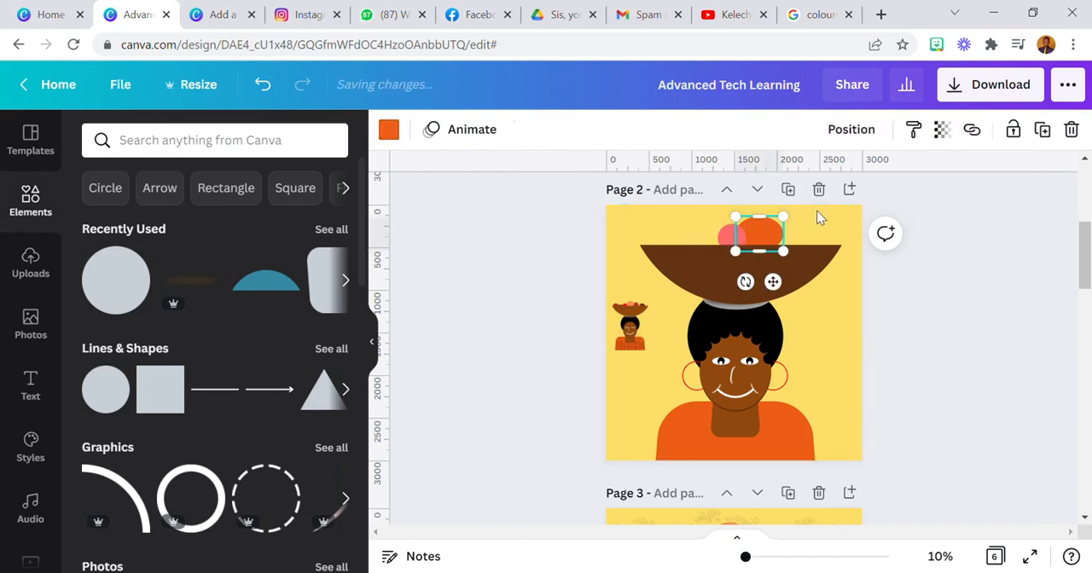
{"action": "left_click", "coordinate": [1044, 130]}
{"action": "left_click_drag", "start_coordinate": [785, 298], "coordinate": [728, 308]}
Colour the left oval fruit light orange and layer it behind the bowl
{"action": "left_click", "coordinate": [388, 128]}
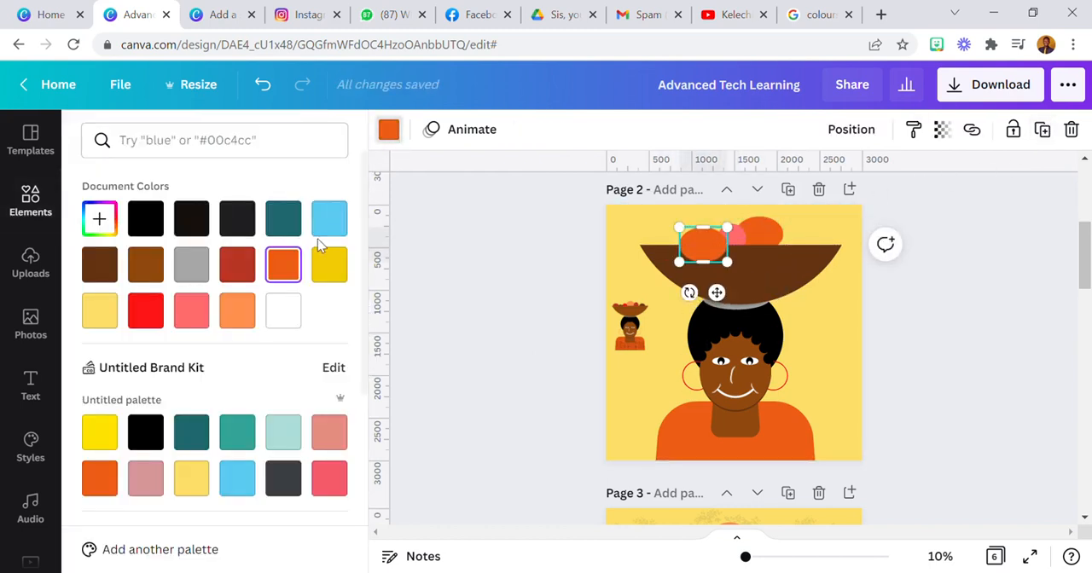
{"action": "left_click", "coordinate": [228, 320]}
{"action": "left_click", "coordinate": [851, 129]}
{"action": "left_click", "coordinate": [778, 183]}
{"action": "left_click", "coordinate": [706, 247]}
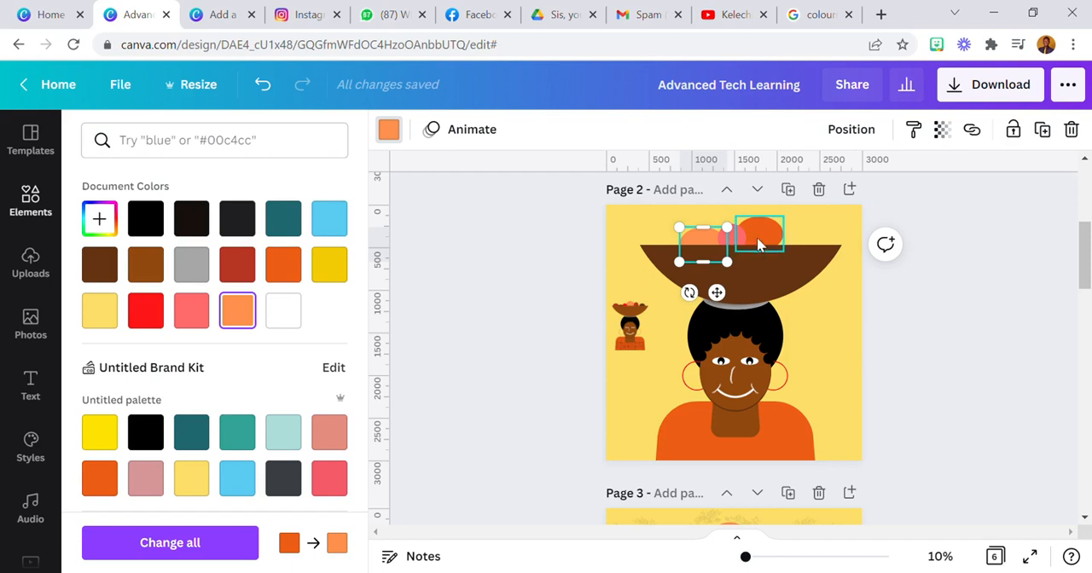
{"action": "left_click", "coordinate": [793, 238]}
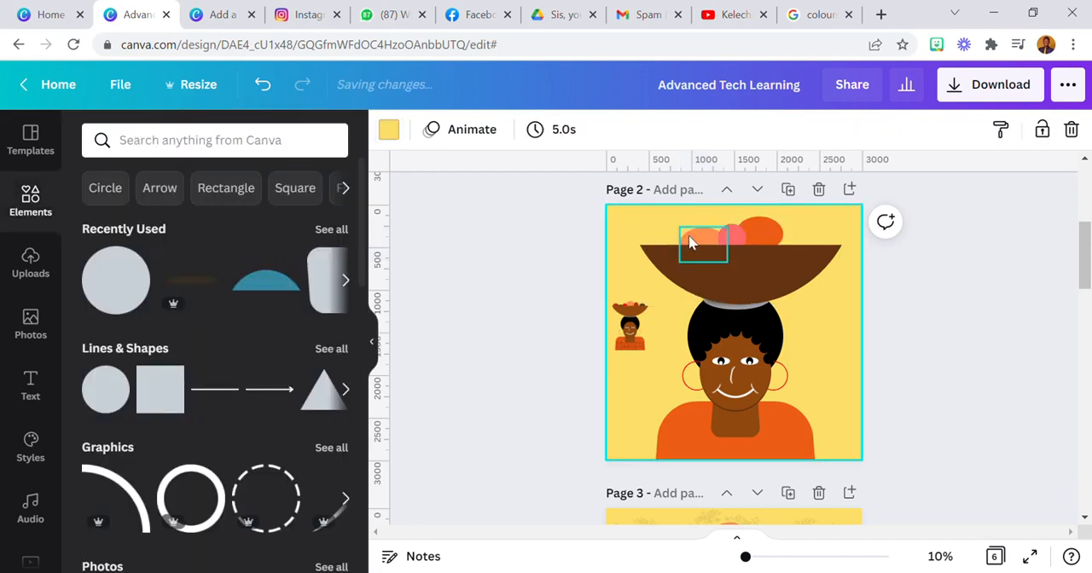
Duplicate the coral fruit and place the copy at the right edge of the dark orange oval
{"action": "left_click", "coordinate": [735, 242]}
{"action": "left_click", "coordinate": [1043, 131]}
{"action": "left_click_drag", "start_coordinate": [759, 290], "coordinate": [812, 287]}
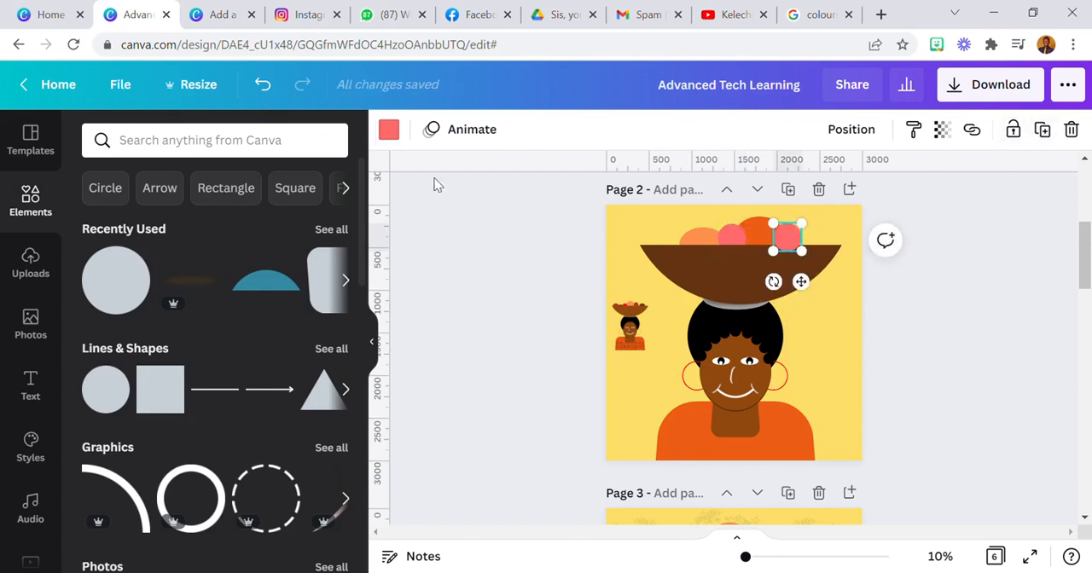
Colour the rightmost fruit dark red and layer it behind the dark orange oval and the bowl
{"action": "left_click", "coordinate": [389, 129]}
{"action": "left_click", "coordinate": [146, 265]}
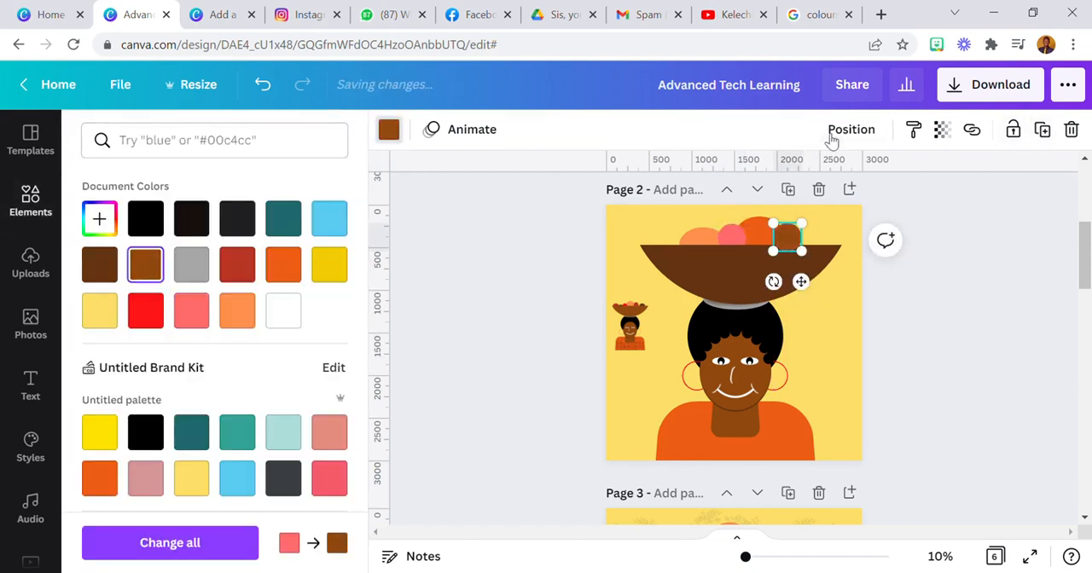
{"action": "left_click", "coordinate": [238, 265]}
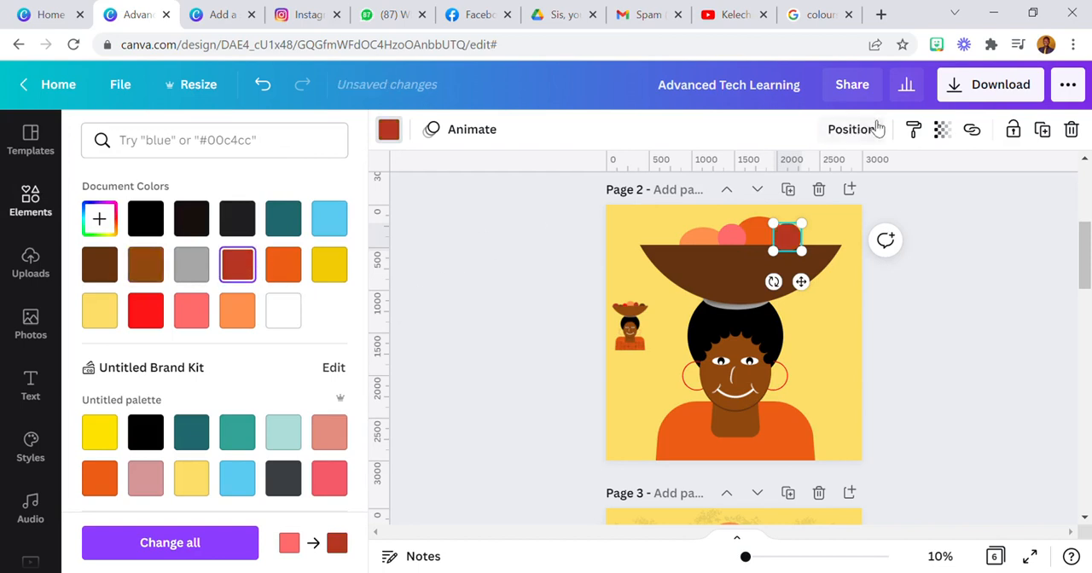
{"action": "left_click", "coordinate": [861, 131]}
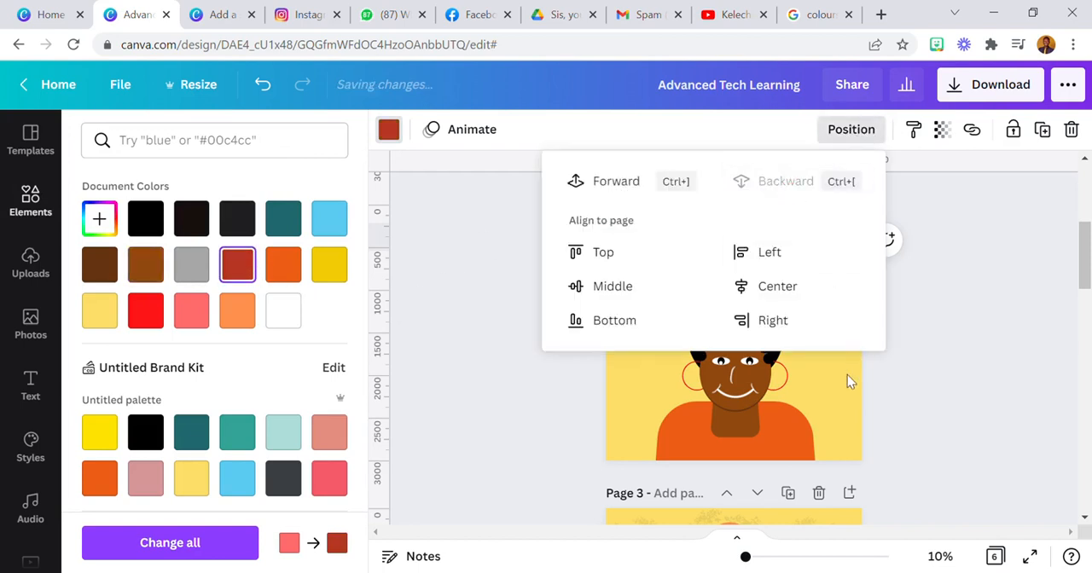
{"action": "left_click", "coordinate": [847, 381]}
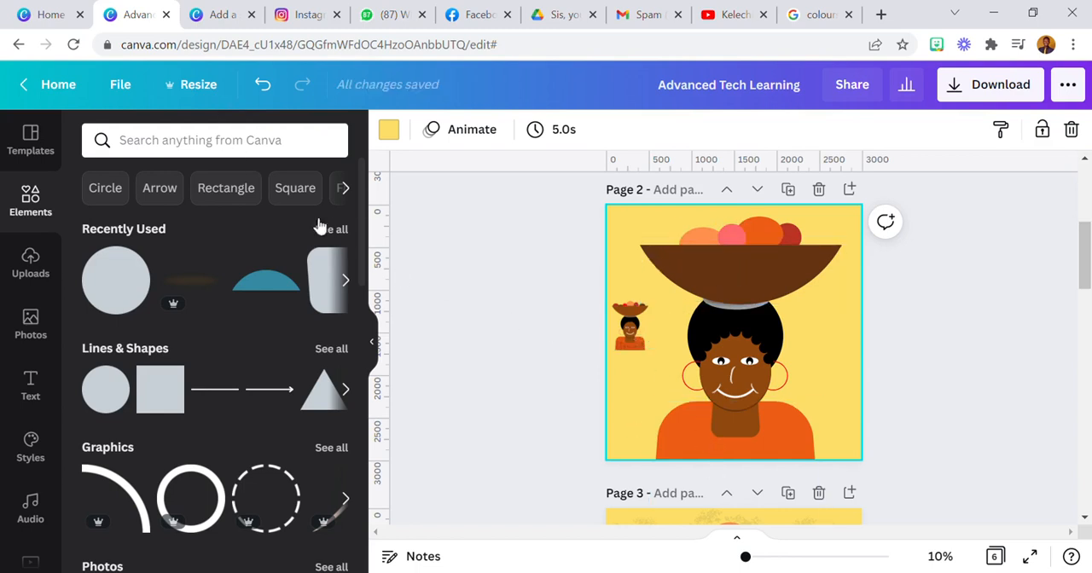
Search the elements for "african pattern" and browse only the graphics results
{"action": "left_click", "coordinate": [150, 142]}
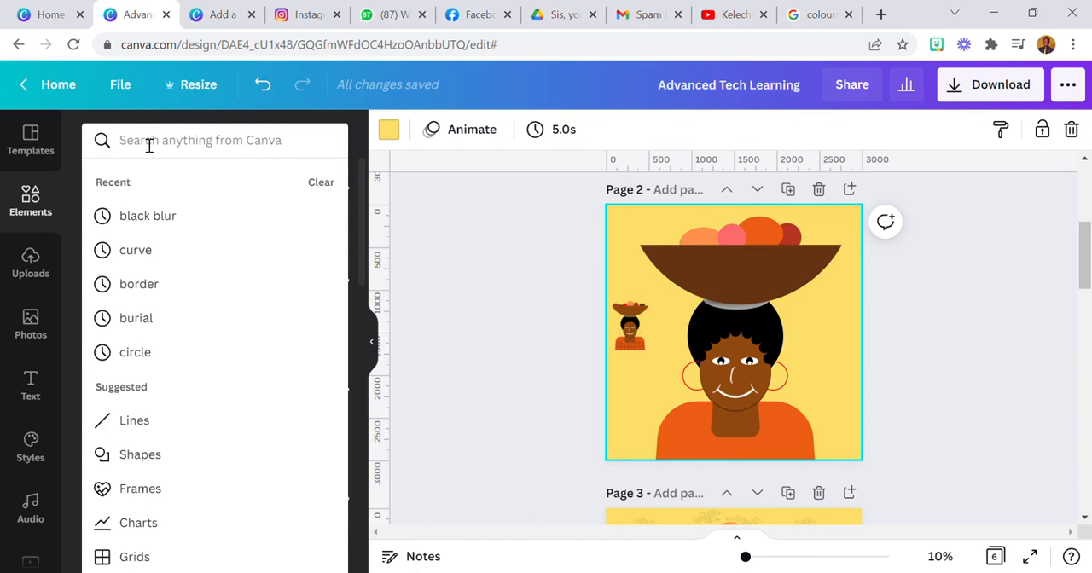
{"action": "type", "text": "african"}
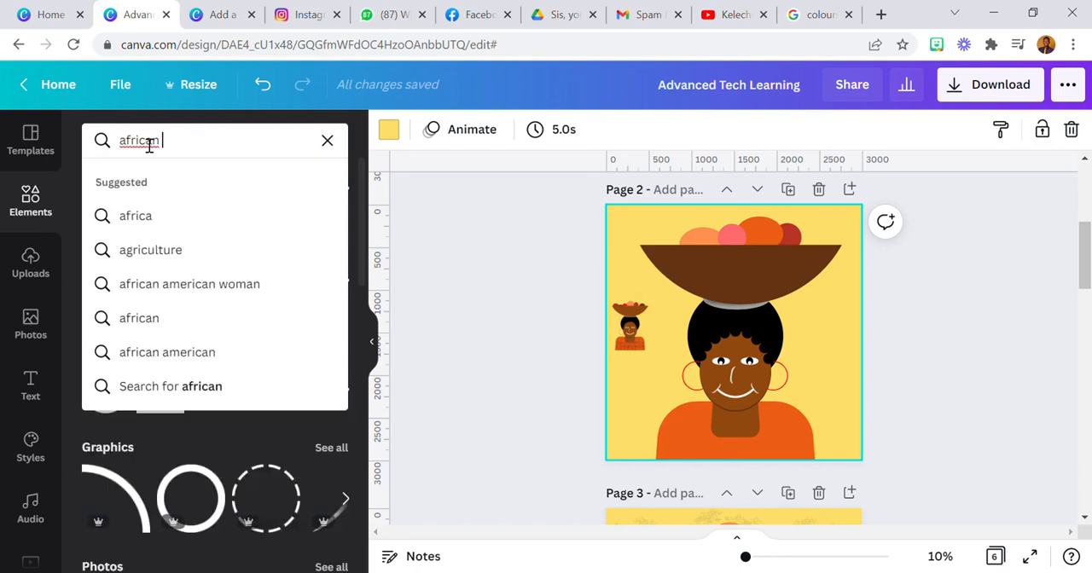
{"action": "type", "text": "pattern"}
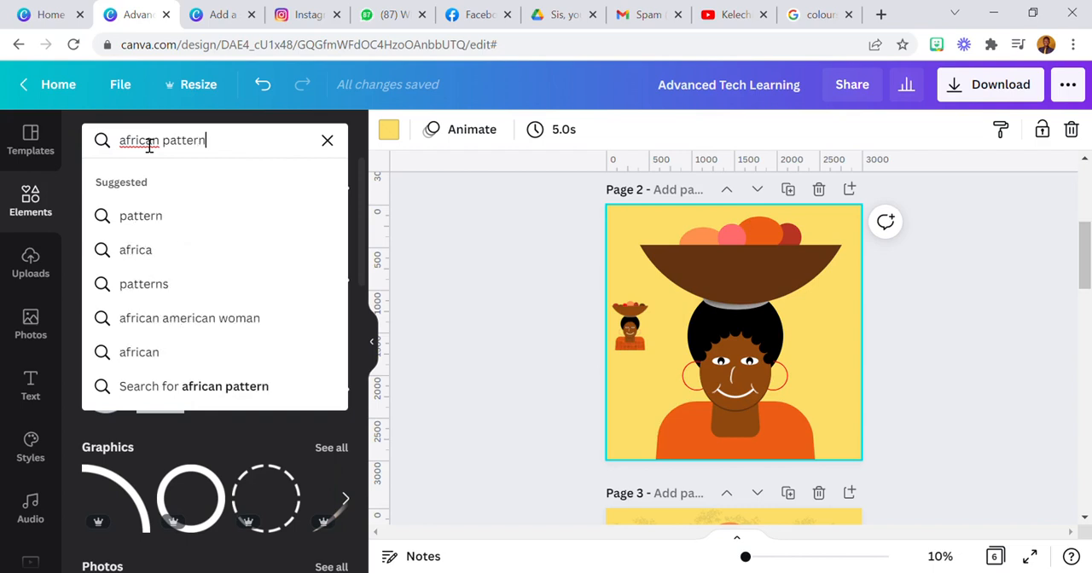
{"action": "key", "text": "Return"}
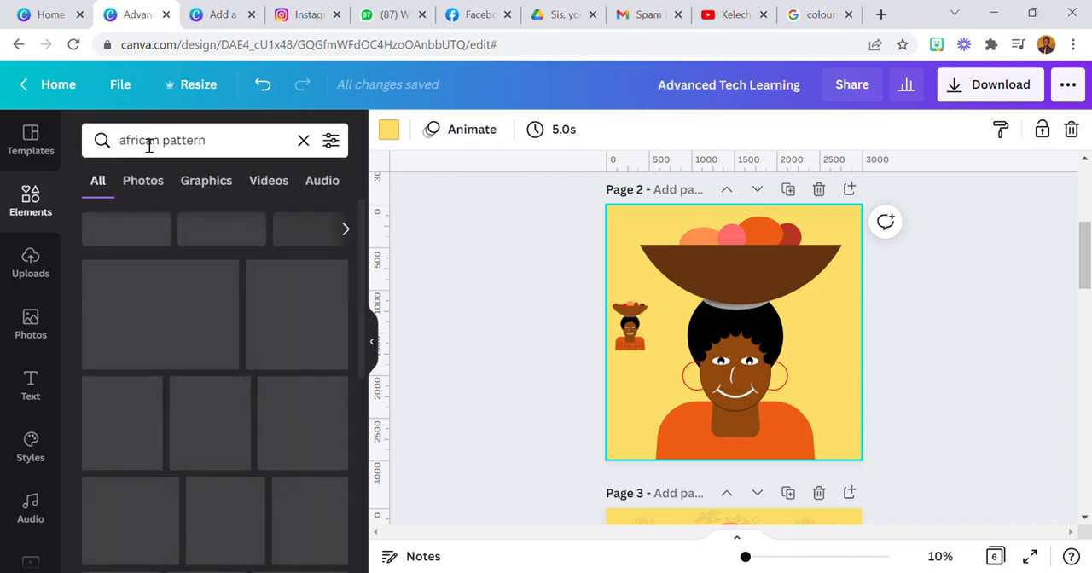
{"action": "left_click", "coordinate": [205, 179]}
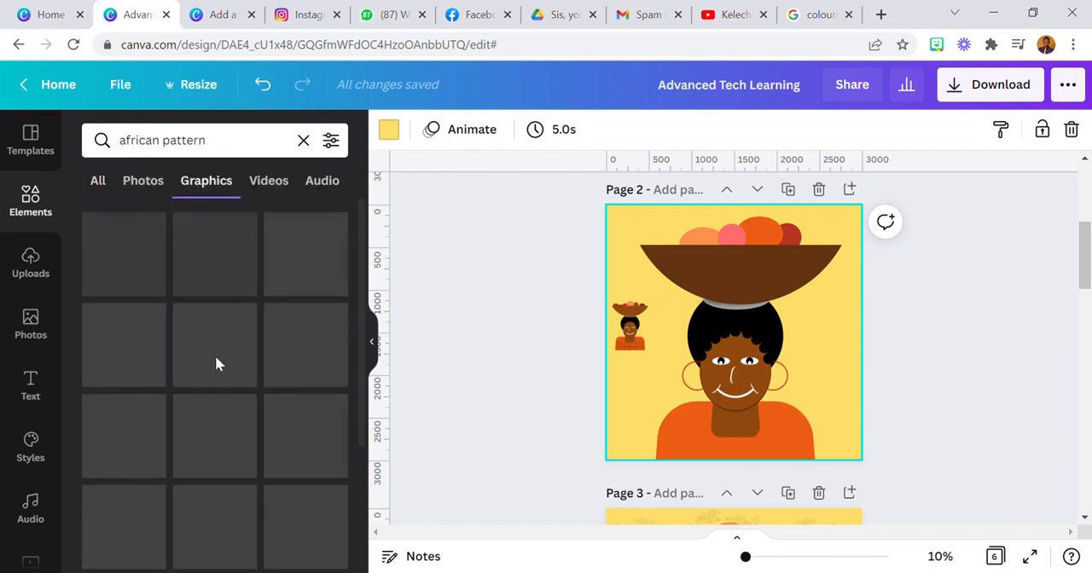
{"action": "scroll", "coordinate": [211, 362], "scroll_direction": "down", "scroll_amount": 1}
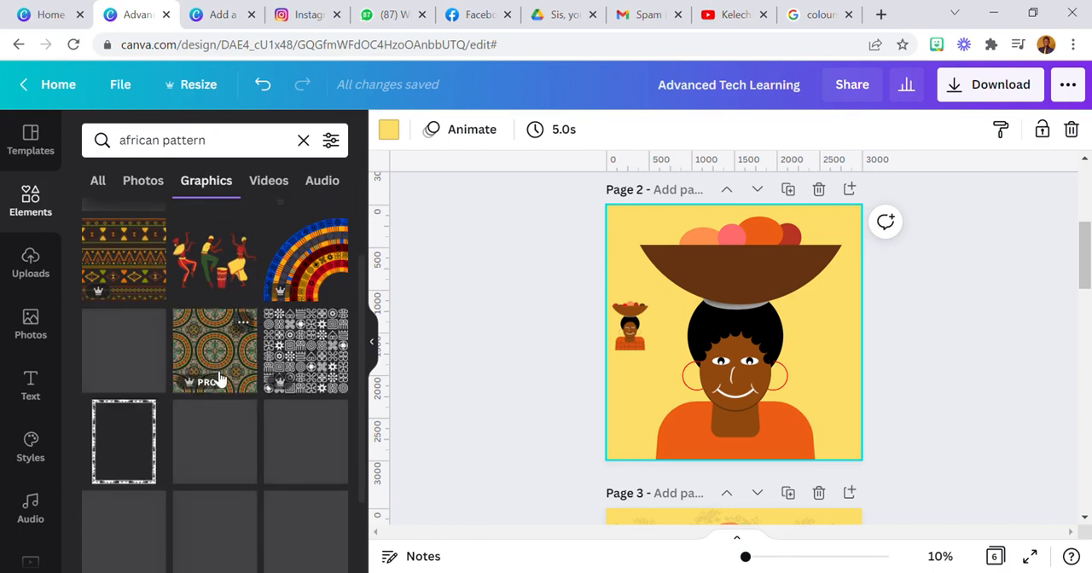
Add the black-and-white tiled symbol pattern and fit it across the lower part of the orange blouse
{"action": "left_click", "coordinate": [307, 346]}
{"action": "left_click_drag", "start_coordinate": [749, 389], "coordinate": [741, 505]}
{"action": "left_click_drag", "start_coordinate": [817, 447], "coordinate": [824, 439]}
Move the pattern one layer back and make it partly transparent over the blouse
{"action": "left_click", "coordinate": [848, 135]}
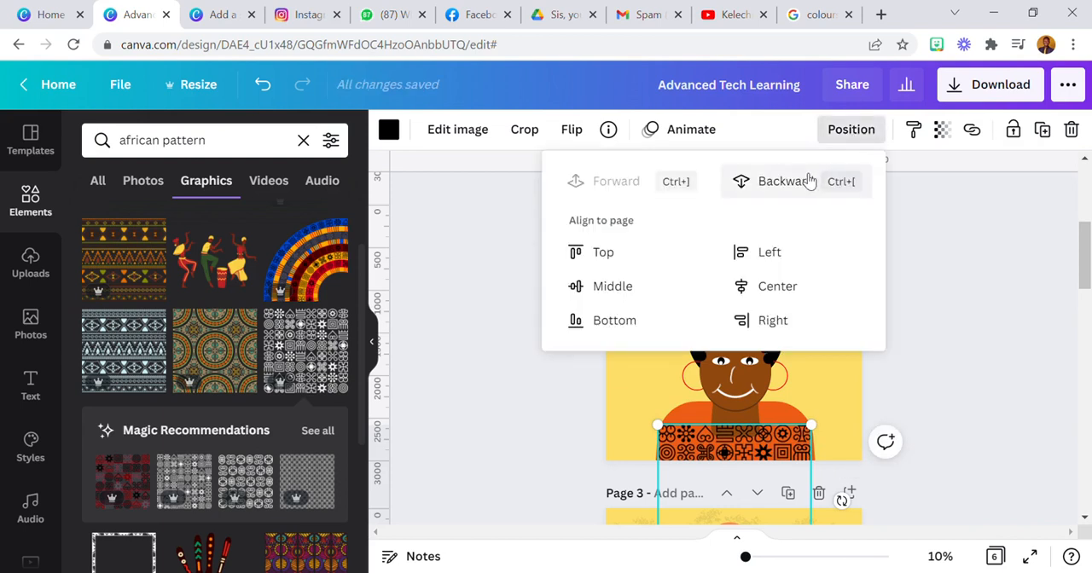
{"action": "left_click", "coordinate": [807, 180]}
{"action": "left_click", "coordinate": [941, 129]}
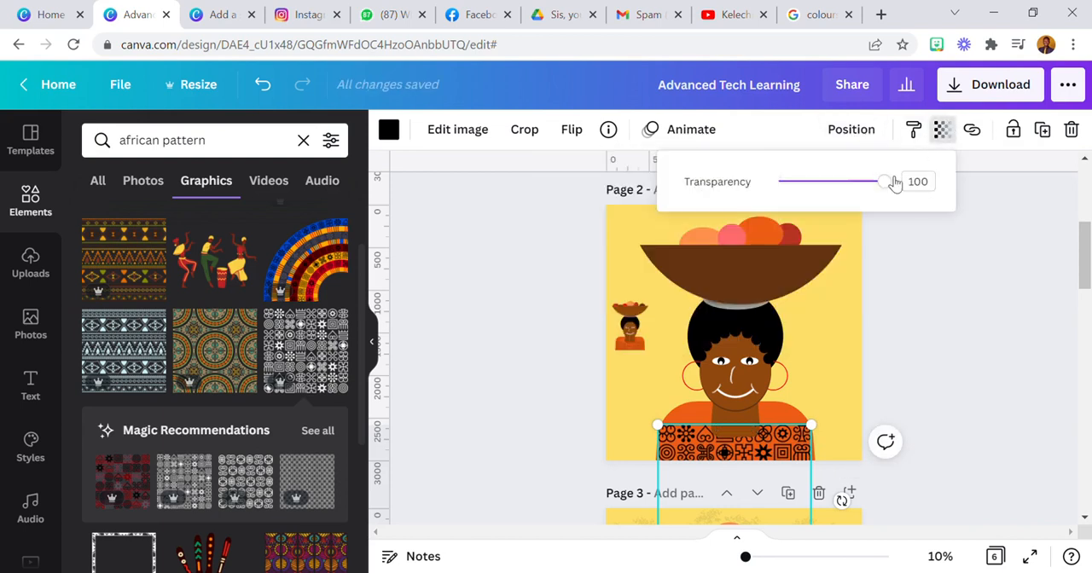
{"action": "left_click_drag", "start_coordinate": [887, 181], "coordinate": [849, 181]}
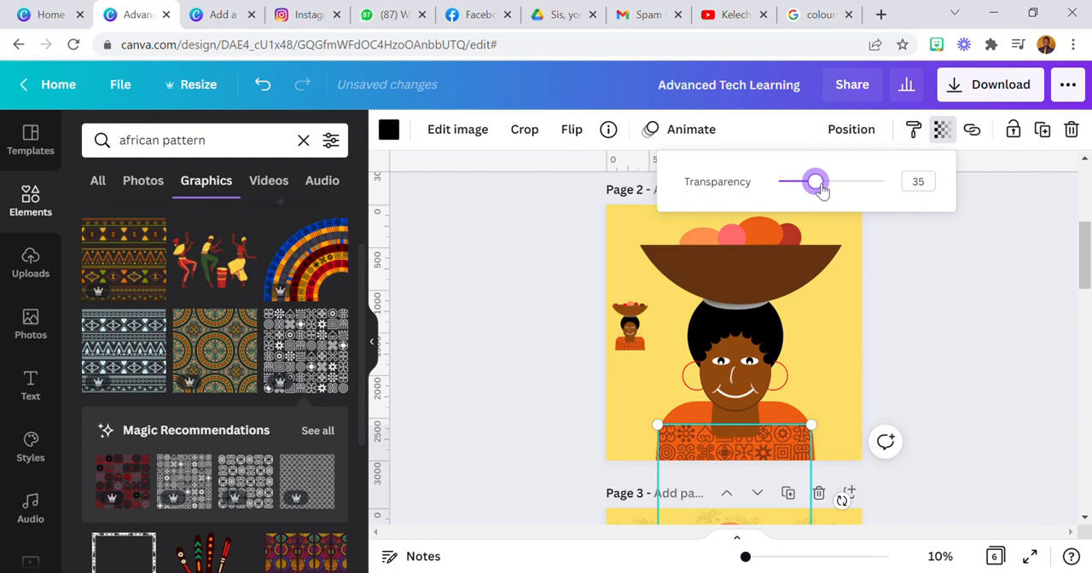
{"action": "left_click_drag", "start_coordinate": [818, 190], "coordinate": [842, 205]}
{"action": "left_click", "coordinate": [965, 385]}
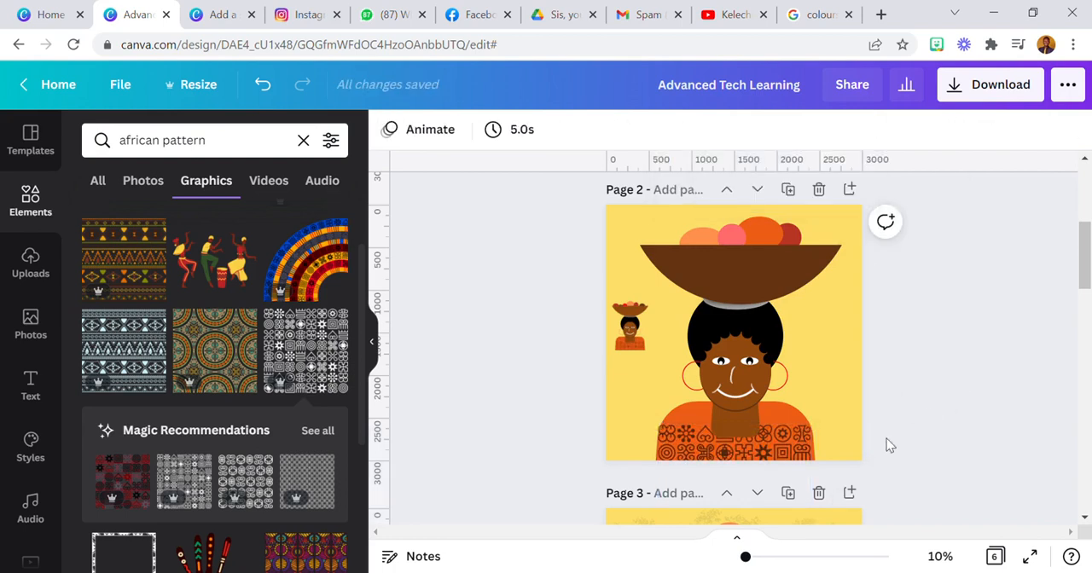
Shrink the pattern slightly so that it stays within the sides of the blouse
{"action": "left_click", "coordinate": [800, 461]}
{"action": "left_click_drag", "start_coordinate": [674, 431], "coordinate": [720, 451]}
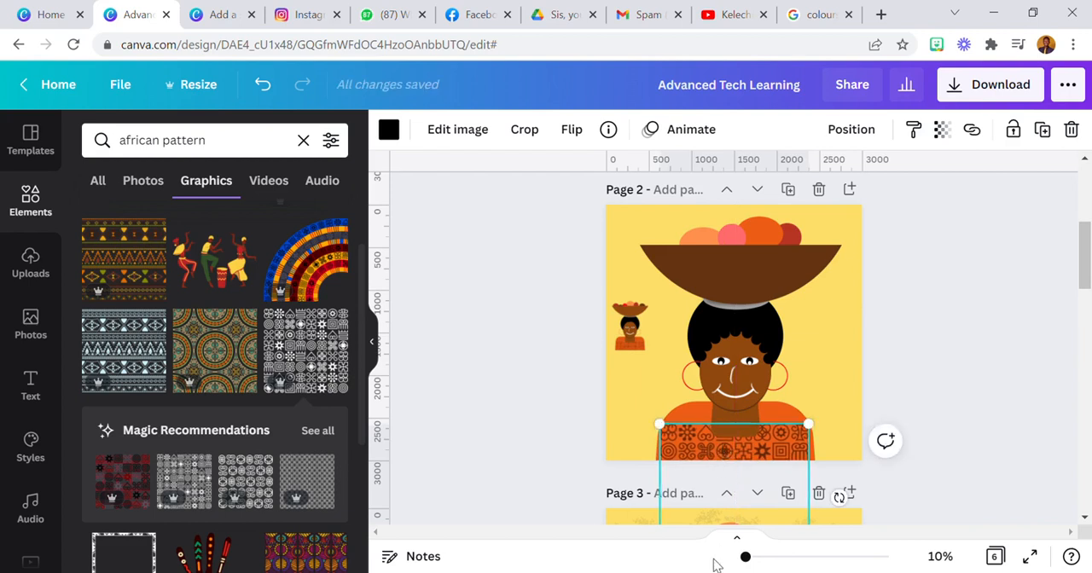
{"action": "left_click", "coordinate": [585, 424]}
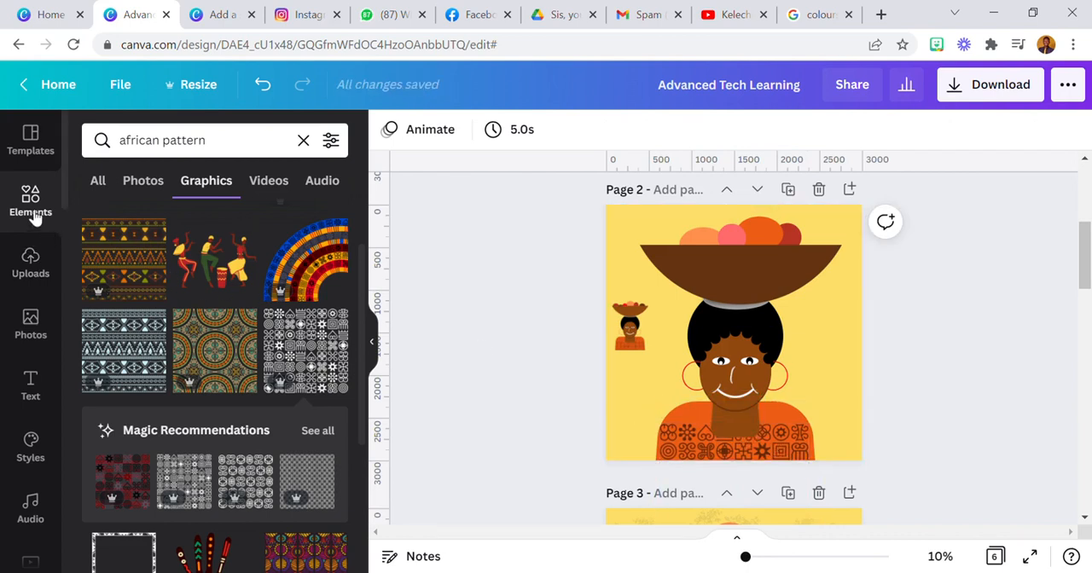
Duplicate the left hoop earring, shrink the copy and place it on the blouse's left shoulder
{"action": "left_click", "coordinate": [690, 372]}
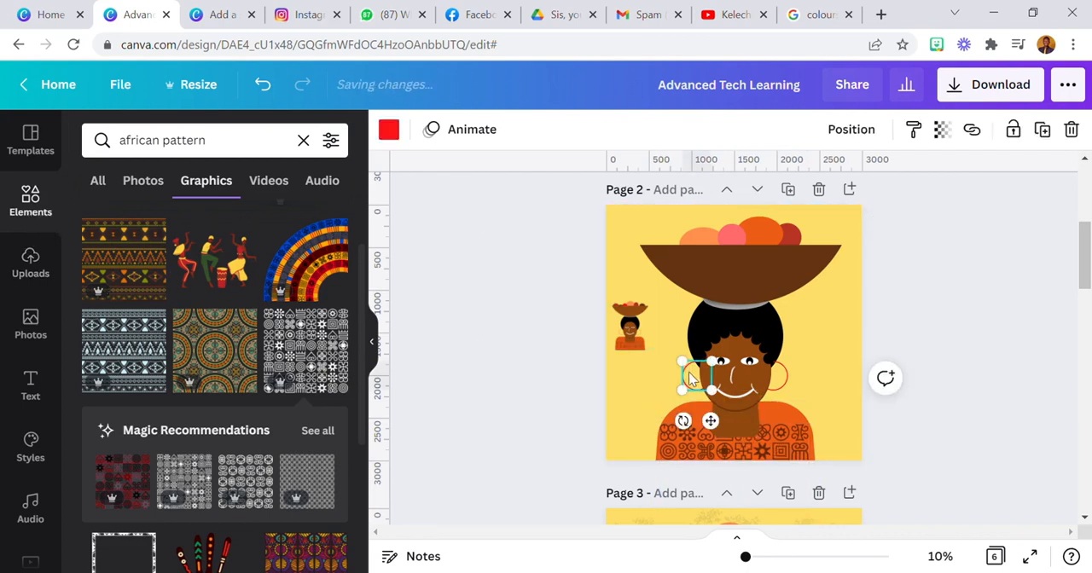
{"action": "left_click", "coordinate": [1039, 136]}
{"action": "left_click_drag", "start_coordinate": [706, 365], "coordinate": [700, 374]}
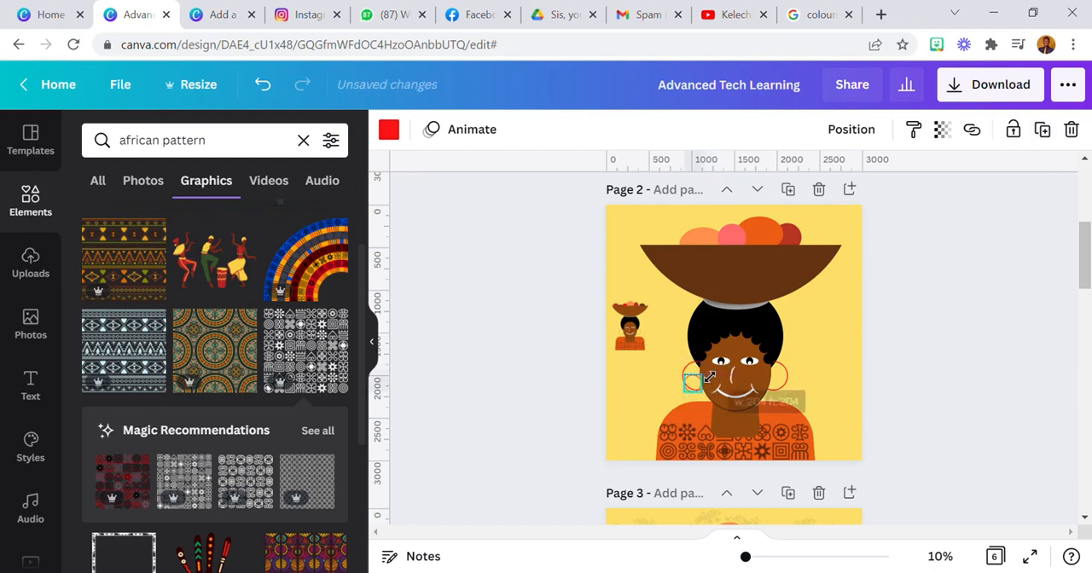
{"action": "left_click_drag", "start_coordinate": [715, 437], "coordinate": [713, 467]}
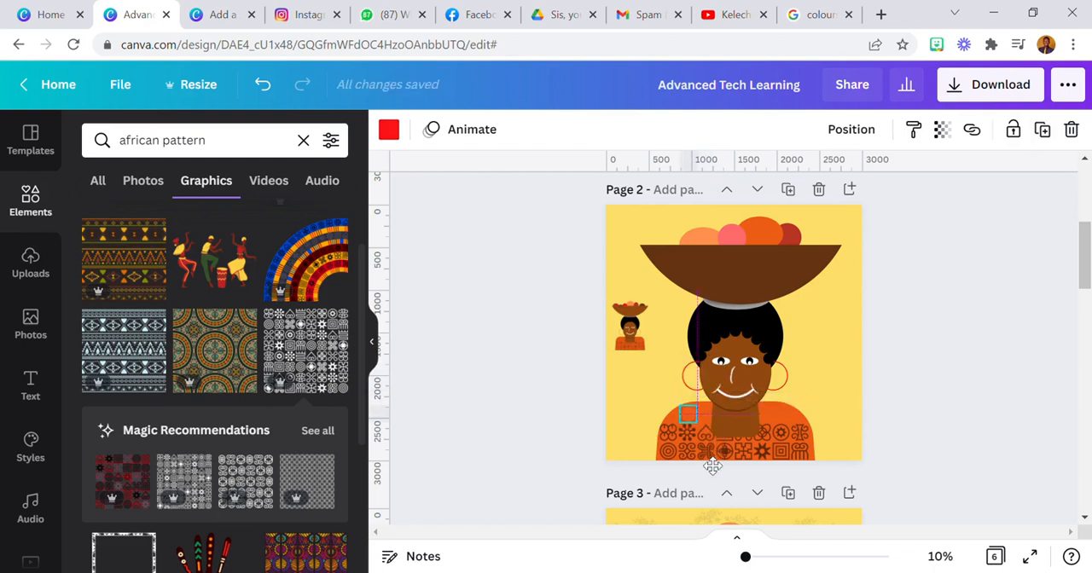
Colour the small ring near-black, shrink it slightly and put a copy at the blouse's lower edge
{"action": "left_click", "coordinate": [388, 129]}
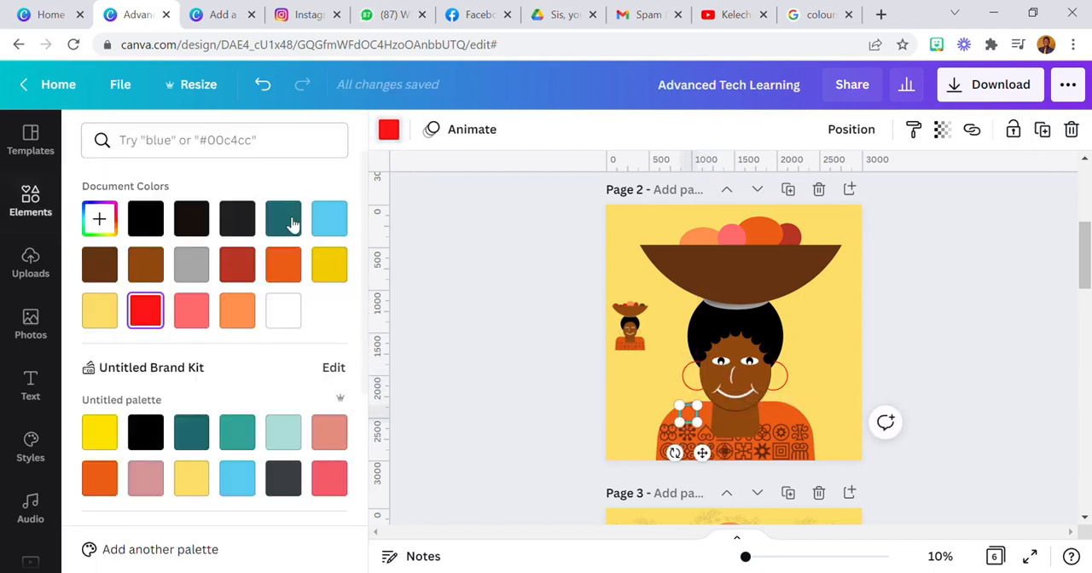
{"action": "left_click", "coordinate": [191, 219]}
{"action": "left_click_drag", "start_coordinate": [697, 405], "coordinate": [694, 409]}
{"action": "left_click_drag", "start_coordinate": [704, 459], "coordinate": [689, 501]}
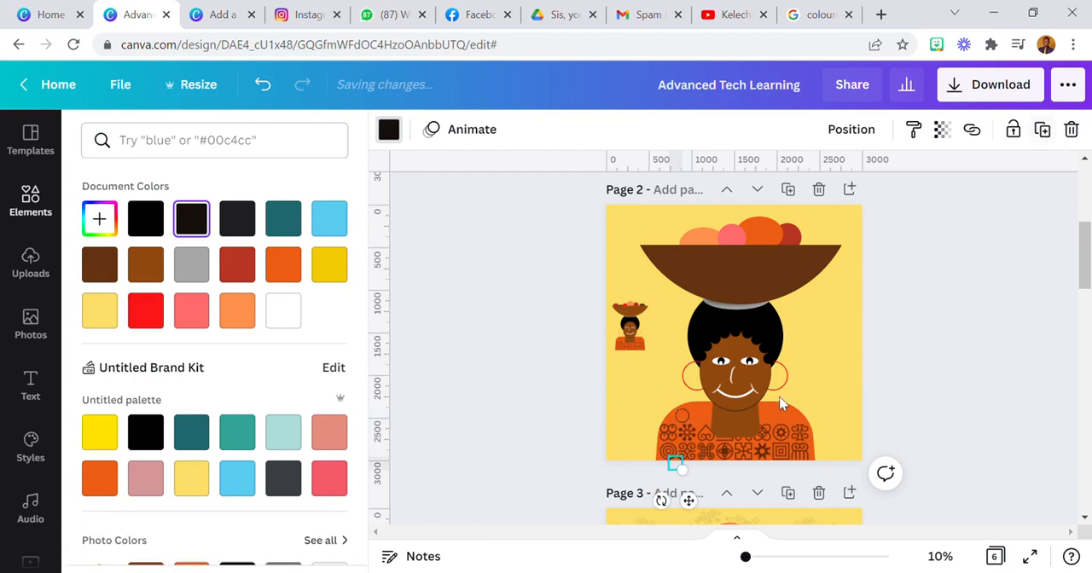
Delete both small rings and the pattern from the blouse
{"action": "left_click", "coordinate": [1075, 130]}
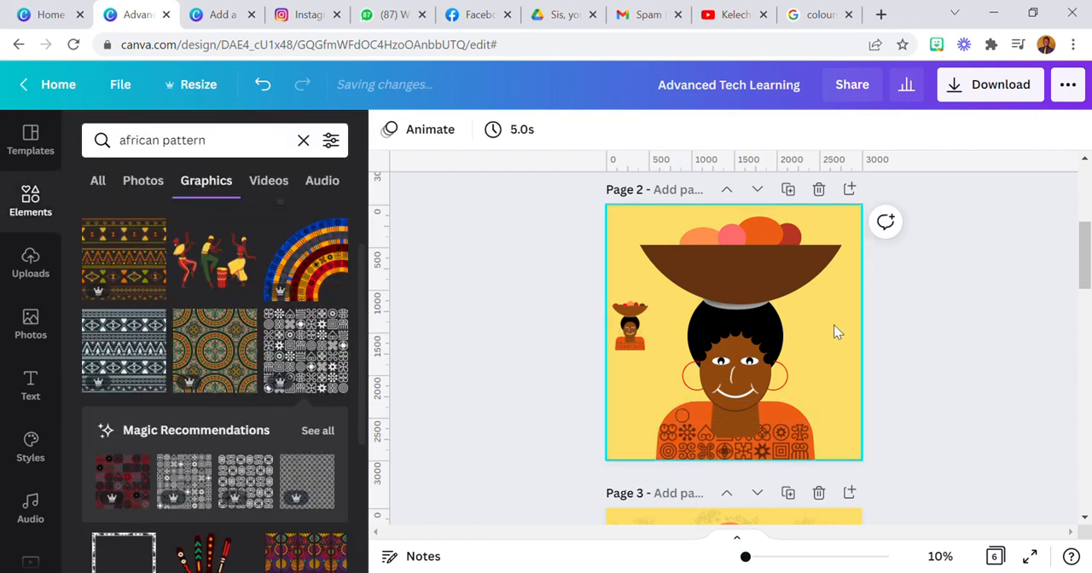
{"action": "left_click", "coordinate": [686, 418]}
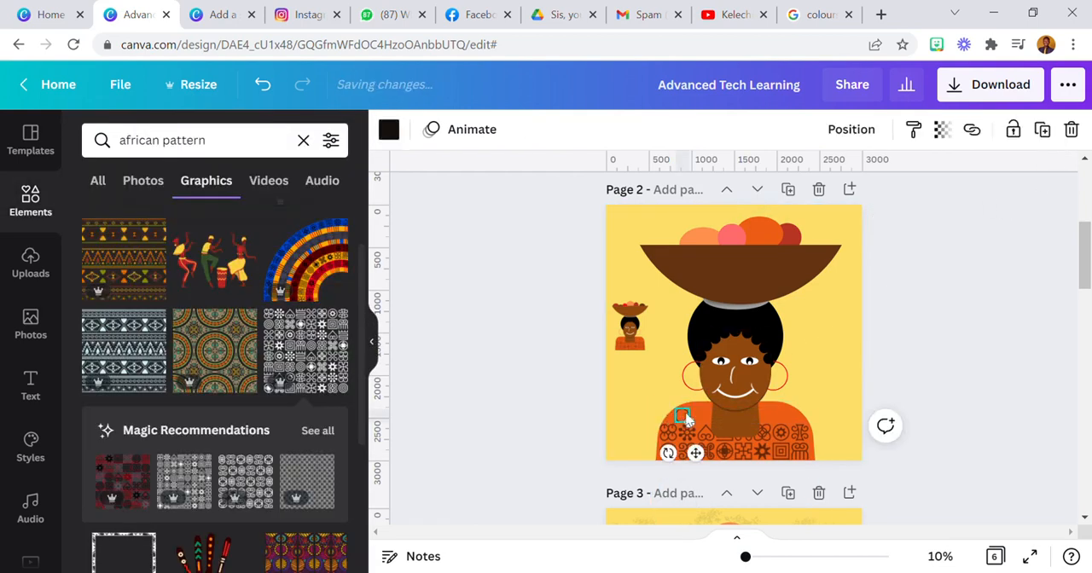
{"action": "left_click", "coordinate": [1073, 132]}
{"action": "left_click", "coordinate": [789, 437]}
{"action": "left_click", "coordinate": [1074, 130]}
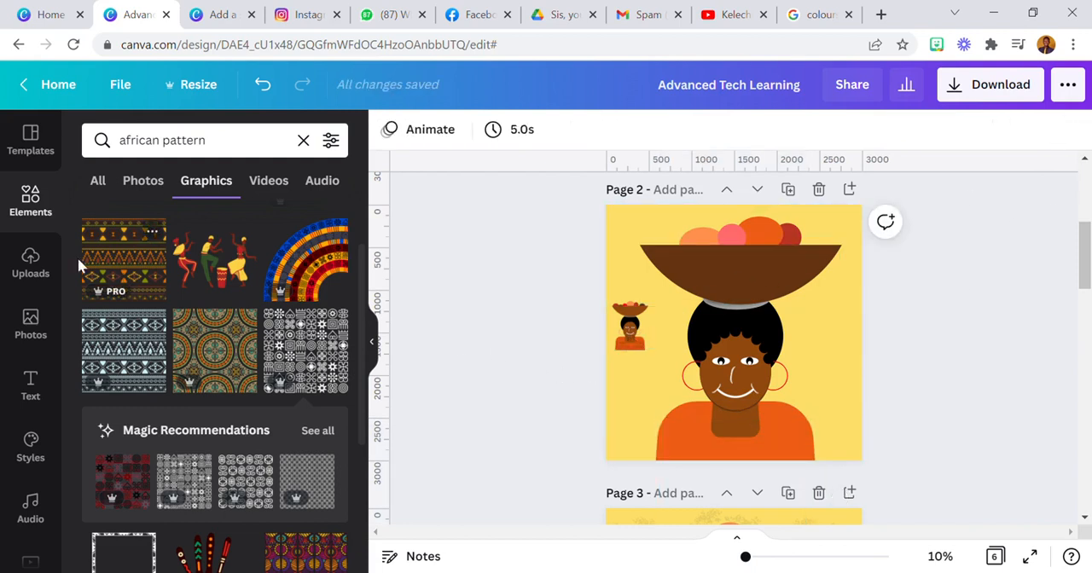
Replace the element search with a search for "trees"
{"action": "left_click", "coordinate": [304, 141]}
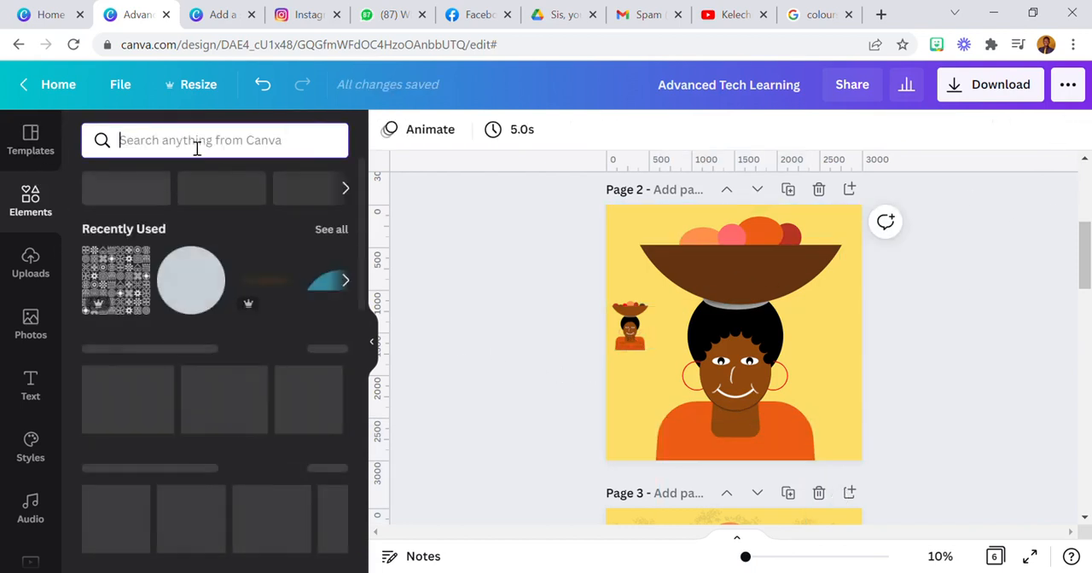
{"action": "type", "text": "trees"}
{"action": "key", "text": "Return"}
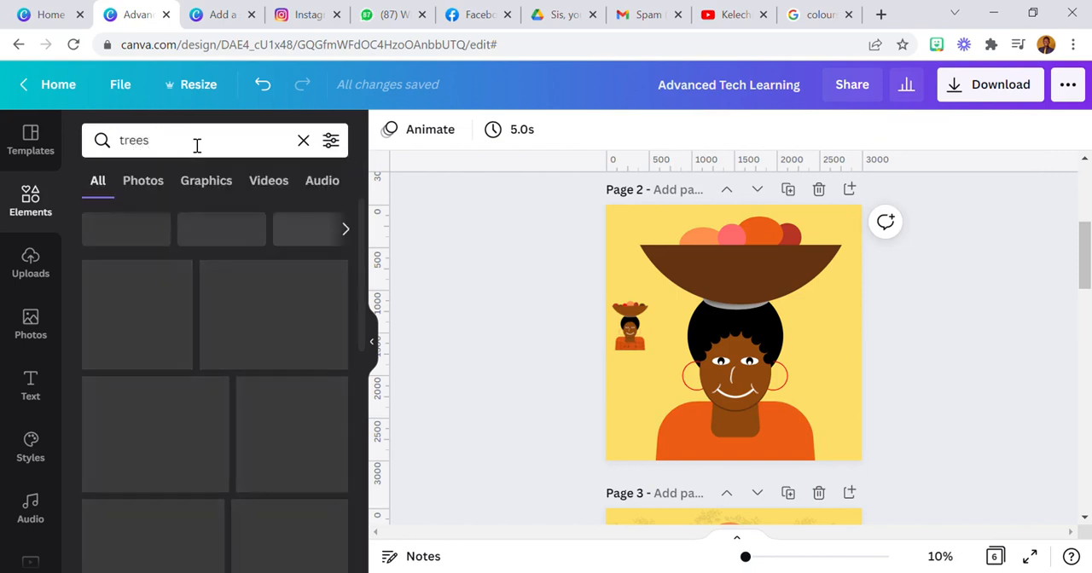
Limit the tree results to graphics, add the black bare-branched tree and enlarge it over the page's left side
{"action": "left_click", "coordinate": [210, 181]}
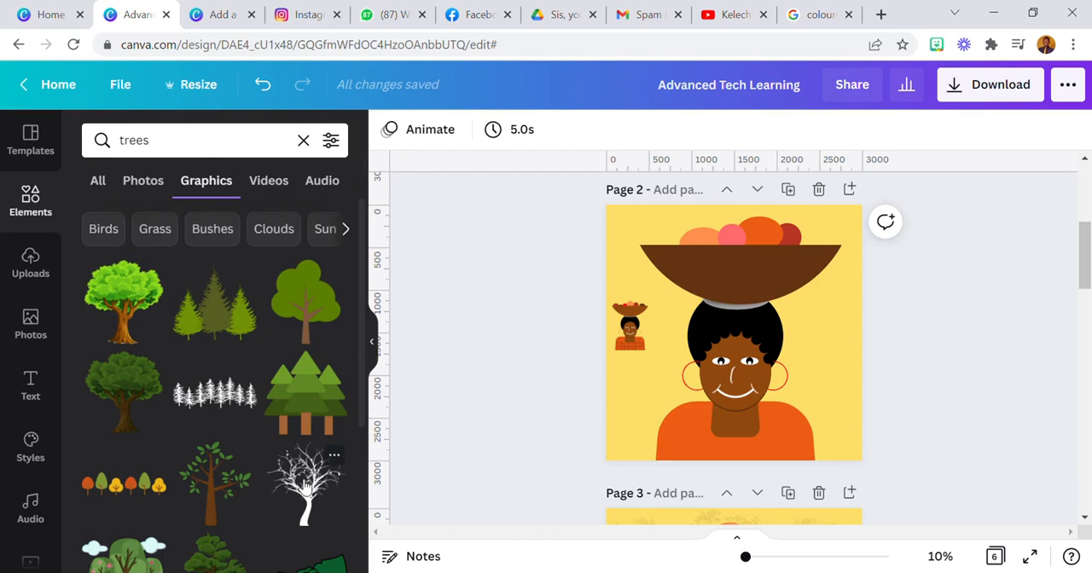
{"action": "left_click", "coordinate": [320, 482]}
{"action": "scroll", "coordinate": [247, 375], "scroll_direction": "down", "scroll_amount": 3}
{"action": "scroll", "coordinate": [260, 422], "scroll_direction": "down", "scroll_amount": 5}
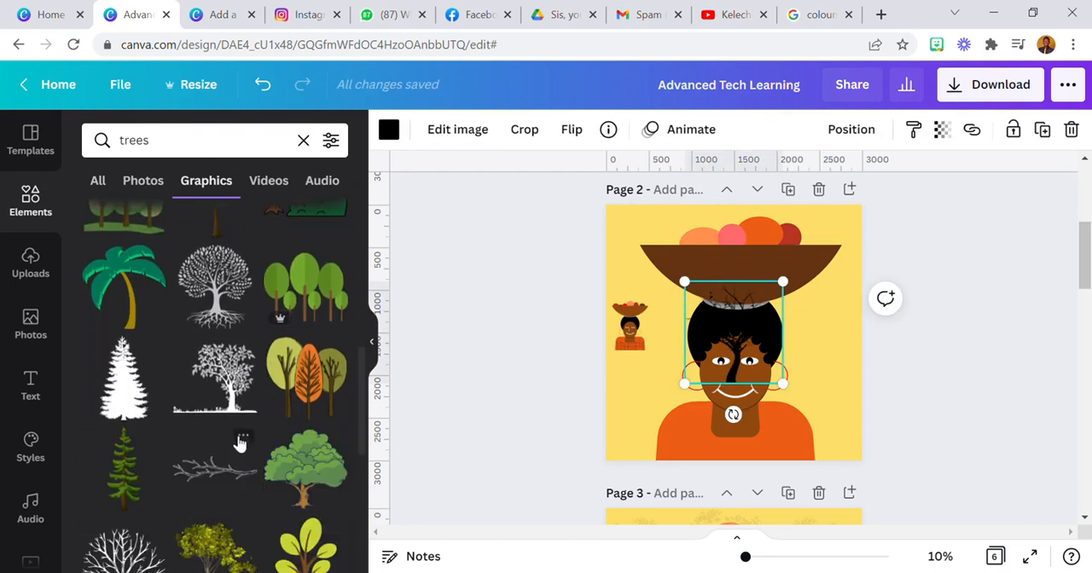
{"action": "left_click_drag", "start_coordinate": [700, 290], "coordinate": [619, 214]}
{"action": "left_click_drag", "start_coordinate": [711, 348], "coordinate": [657, 328]}
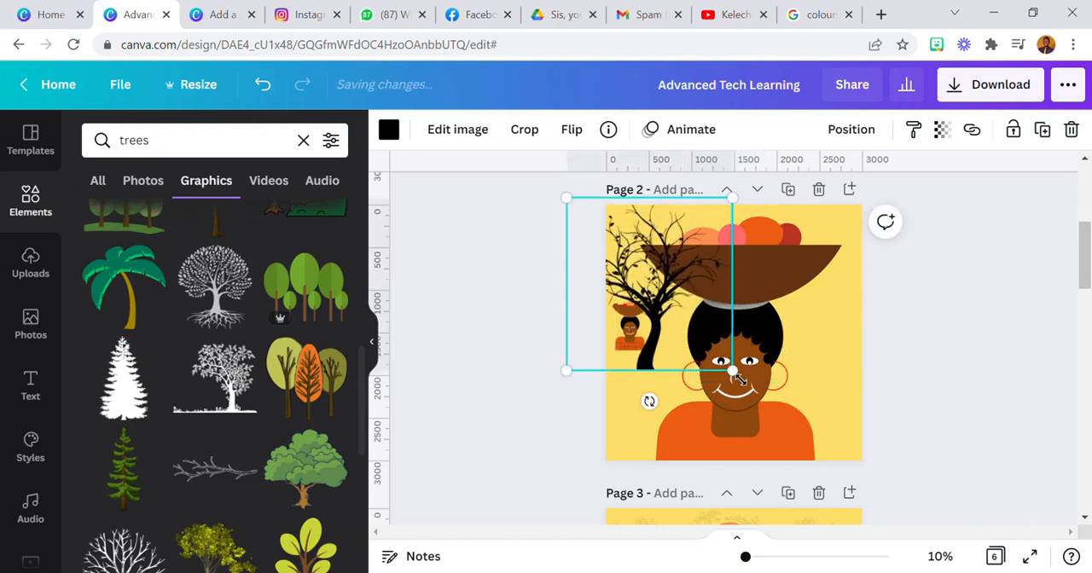
{"action": "left_click_drag", "start_coordinate": [731, 371], "coordinate": [793, 437]}
{"action": "left_click_drag", "start_coordinate": [711, 401], "coordinate": [658, 379]}
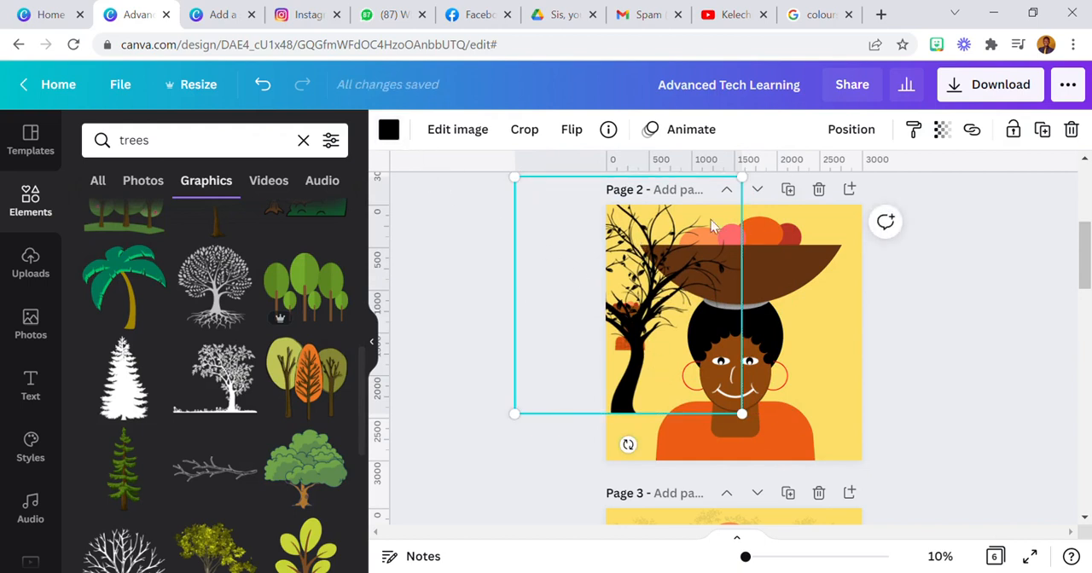
Try the silhouette of a leafy tree on grass, enlarged over the page, and undo the attempt
{"action": "left_click", "coordinate": [209, 380]}
{"action": "left_click_drag", "start_coordinate": [786, 378], "coordinate": [895, 460]}
{"action": "left_click_drag", "start_coordinate": [682, 292], "coordinate": [543, 211]}
{"action": "left_click_drag", "start_coordinate": [631, 393], "coordinate": [636, 408]}
{"action": "key", "text": "ctrl+z"}
Send the black bare-branched tree to the back, behind the woman and the small figure
{"action": "left_click", "coordinate": [651, 344]}
{"action": "left_click", "coordinate": [852, 132]}
{"action": "left_click", "coordinate": [800, 196]}
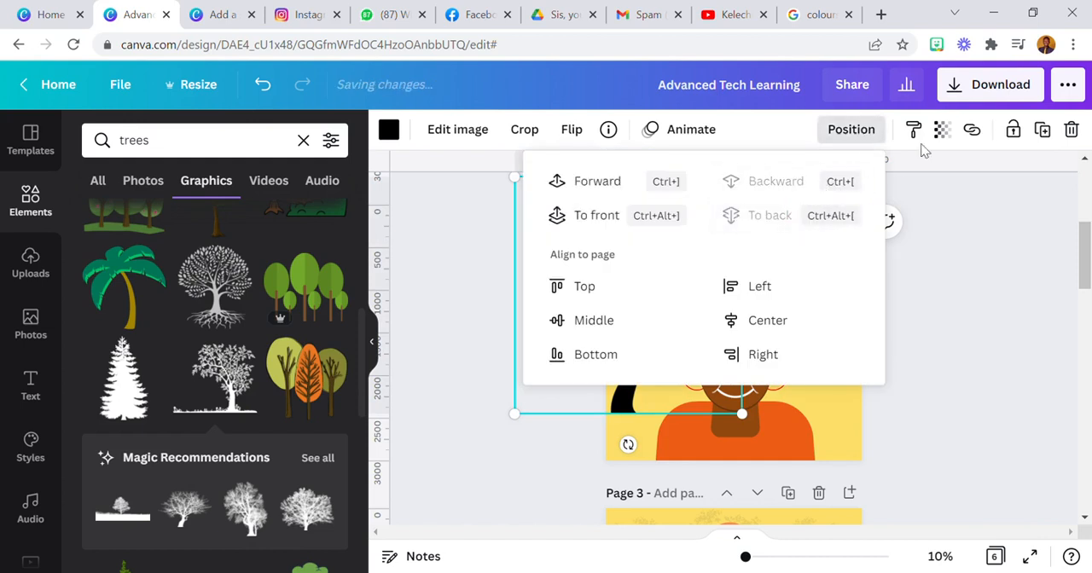
Set the bare-branched tree's transparency to 9 and nudge it slightly to the right
{"action": "left_click", "coordinate": [942, 129]}
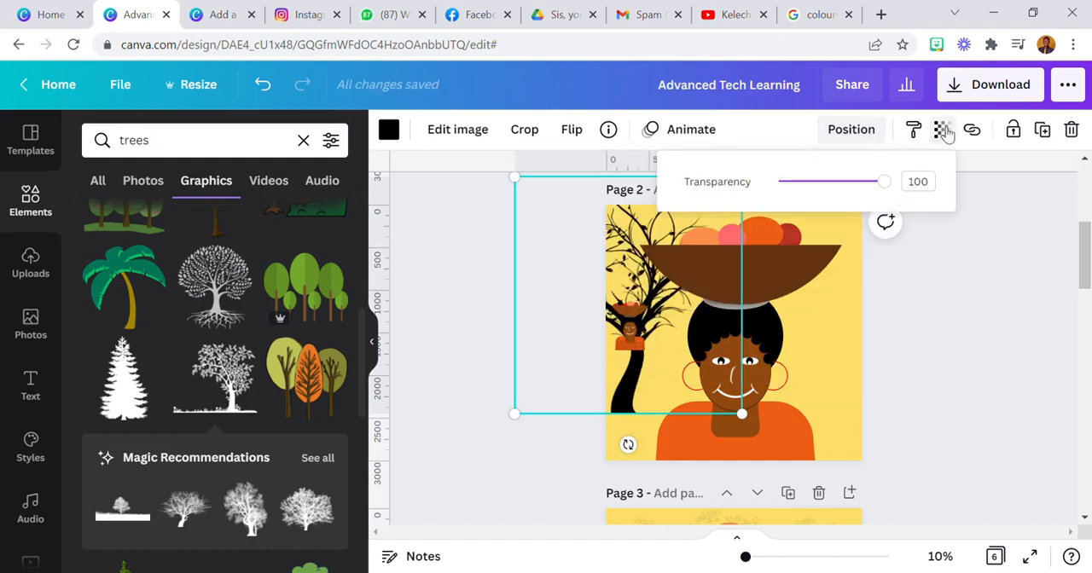
{"action": "left_click", "coordinate": [930, 192]}
{"action": "type", "text": "9"}
{"action": "key", "text": "Return"}
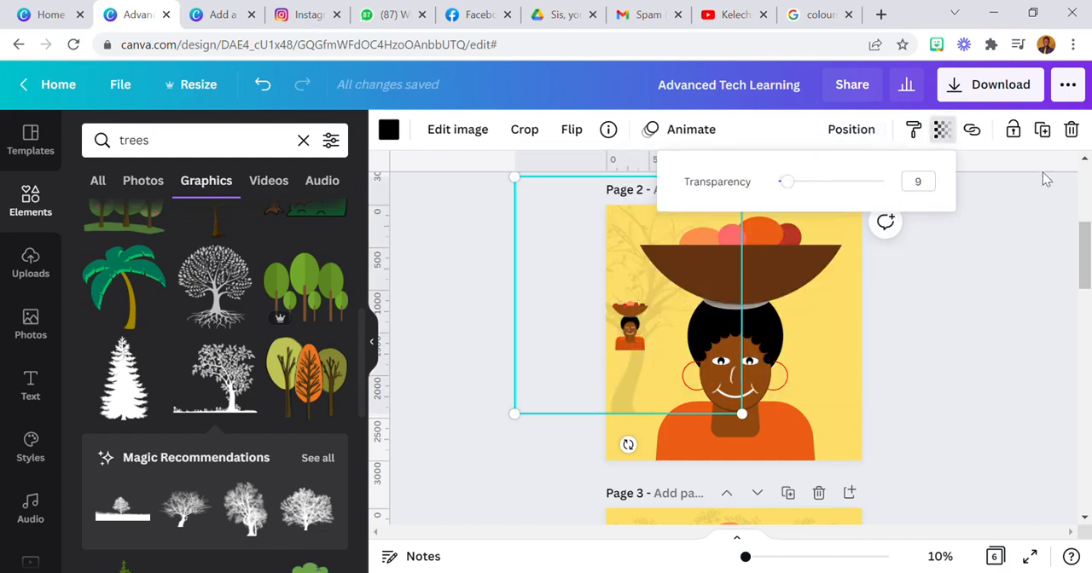
{"action": "mouse_move", "coordinate": [549, 372]}
{"action": "left_mouse_down"}
{"action": "mouse_move", "coordinate": [570, 365]}
{"action": "mouse_move", "coordinate": [546, 370]}
{"action": "left_mouse_up"}
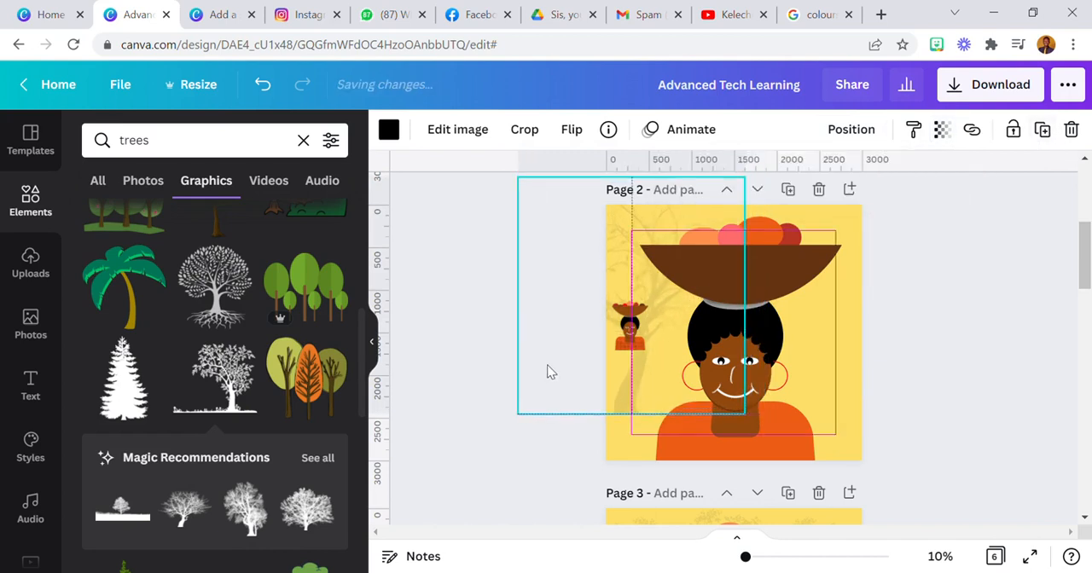
Add the tall, densely branched tree silhouette, enlarge it over the page's right half and delete the faded tree on the left
{"action": "scroll", "coordinate": [171, 414], "scroll_direction": "down", "scroll_amount": 10}
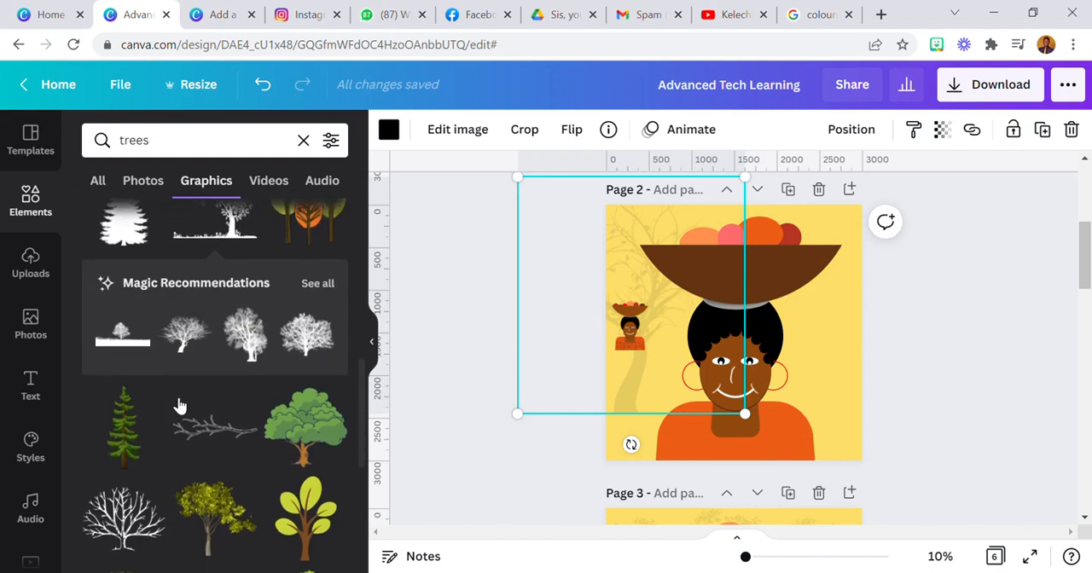
{"action": "scroll", "coordinate": [171, 449], "scroll_direction": "down", "scroll_amount": 5}
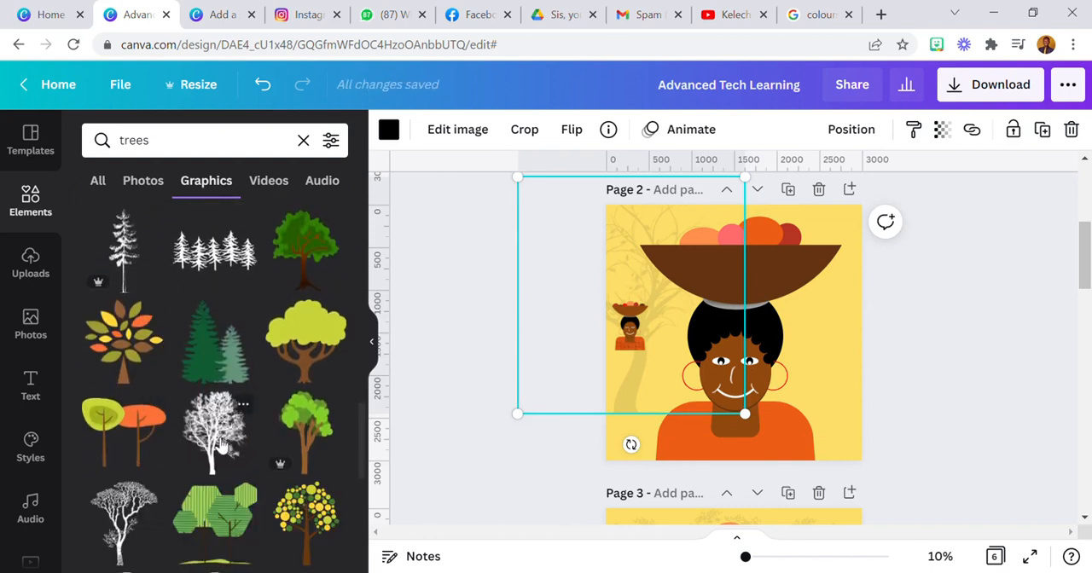
{"action": "scroll", "coordinate": [220, 446], "scroll_direction": "down", "scroll_amount": 2}
{"action": "scroll", "coordinate": [587, 364], "scroll_direction": "up", "scroll_amount": 5}
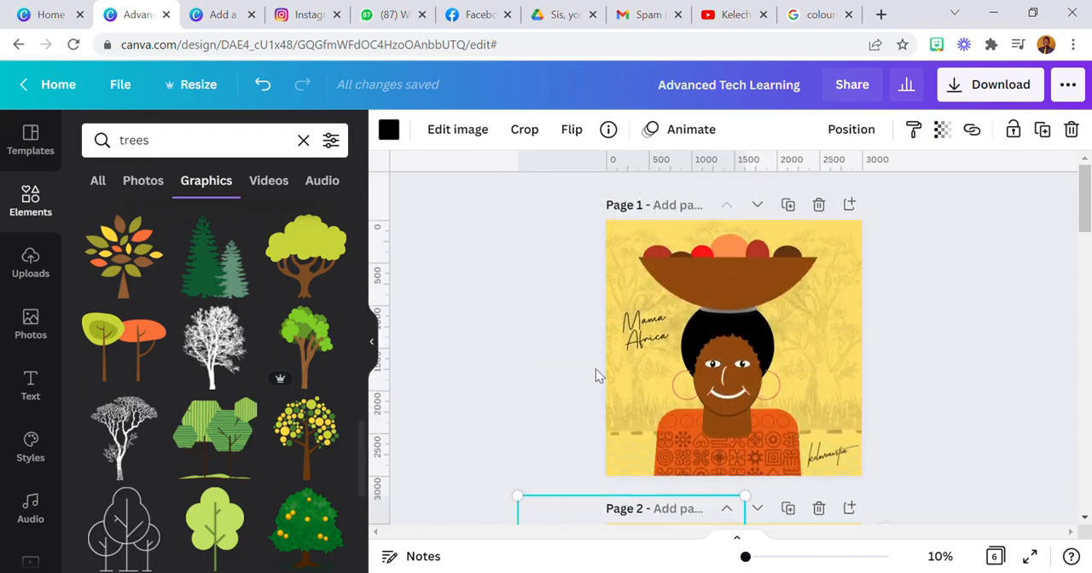
{"action": "scroll", "coordinate": [629, 318], "scroll_direction": "down", "scroll_amount": 5}
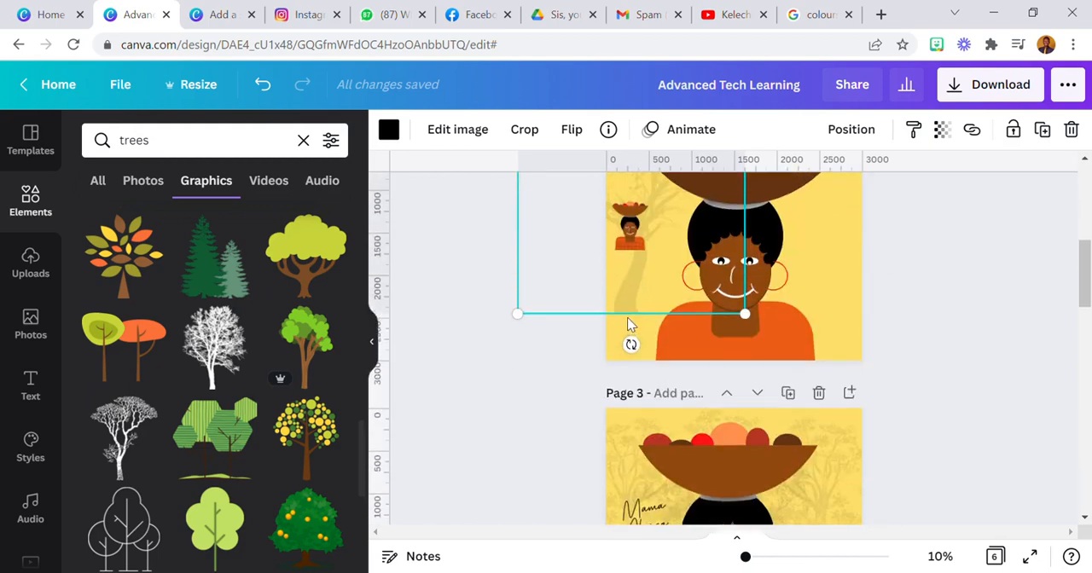
{"action": "left_click", "coordinate": [203, 357]}
{"action": "left_click_drag", "start_coordinate": [774, 259], "coordinate": [875, 212]}
{"action": "left_click_drag", "start_coordinate": [844, 373], "coordinate": [896, 424]}
{"action": "left_click", "coordinate": [632, 259]}
{"action": "left_click", "coordinate": [1072, 130]}
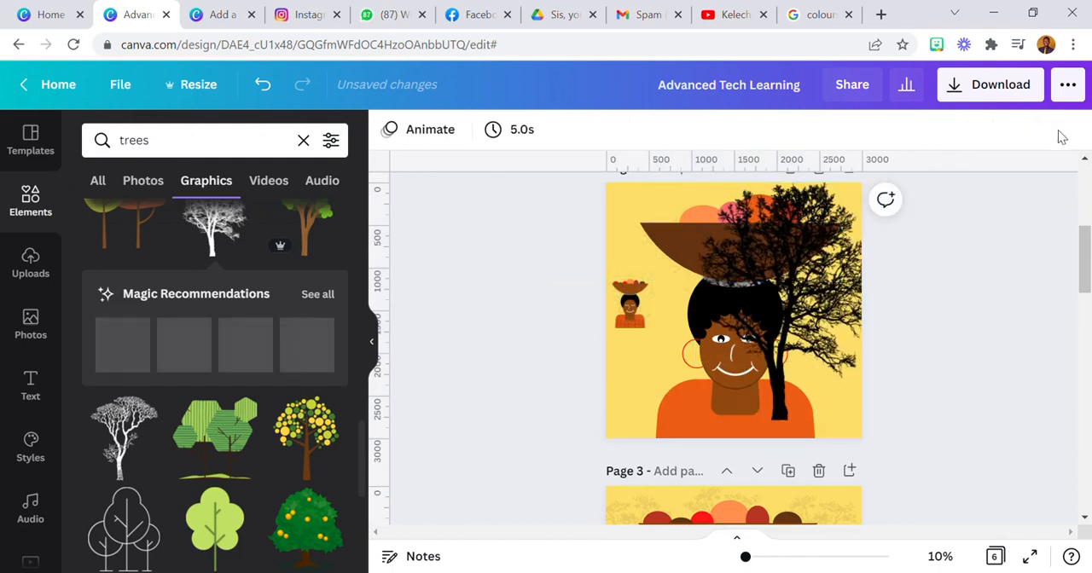
Move the large tree silhouette towards the page's right edge and send it to the back
{"action": "left_click_drag", "start_coordinate": [833, 365], "coordinate": [856, 336]}
{"action": "left_click", "coordinate": [847, 129]}
{"action": "left_click", "coordinate": [761, 216]}
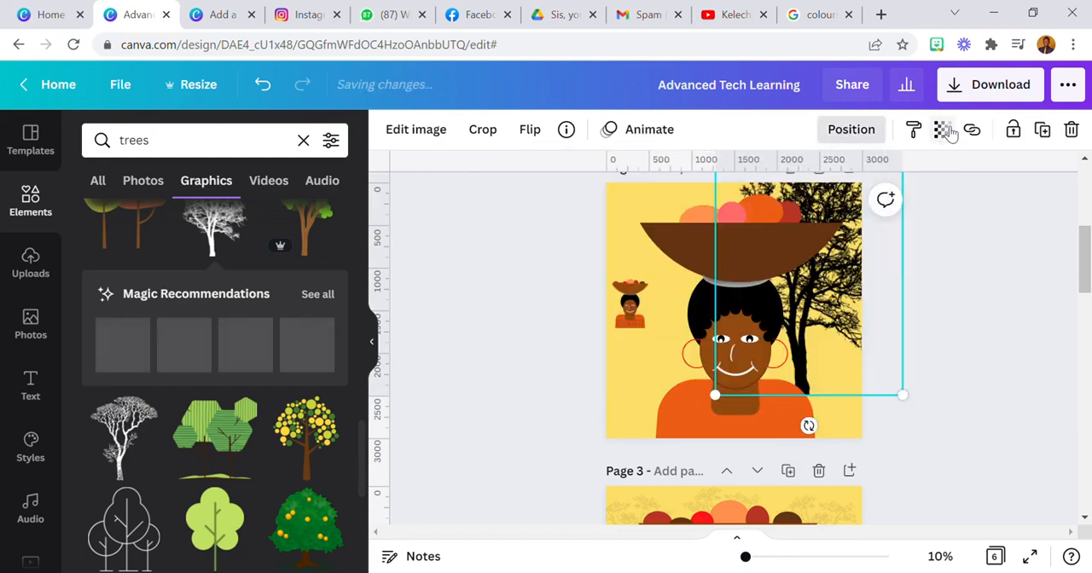
Set the transparency of the tree on the right side to 9
{"action": "left_click", "coordinate": [941, 129]}
{"action": "double_click", "coordinate": [921, 183]}
{"action": "type", "text": "9"}
{"action": "key", "text": "Return"}
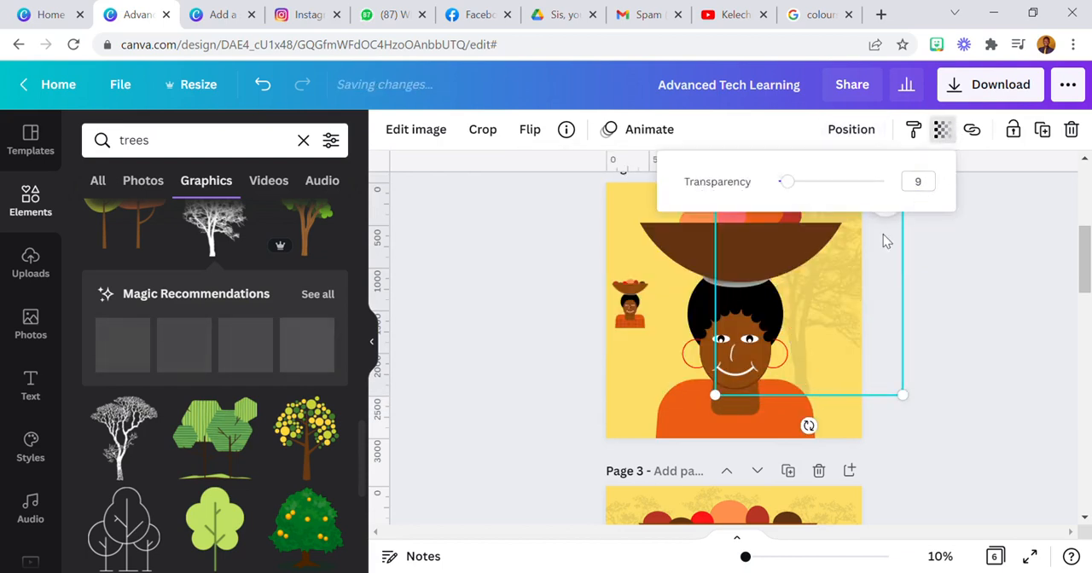
Place a horizontally flipped copy of the faded tree on the page's left side and send it to the back
{"action": "left_click_drag", "start_coordinate": [815, 329], "coordinate": [675, 337]}
{"action": "left_click", "coordinate": [530, 129]}
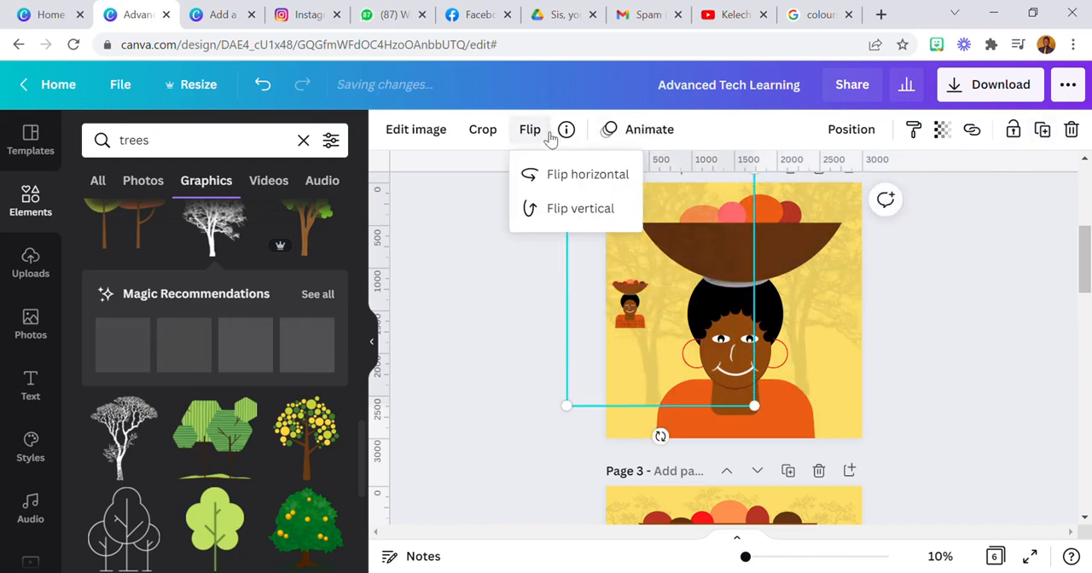
{"action": "left_click", "coordinate": [851, 128]}
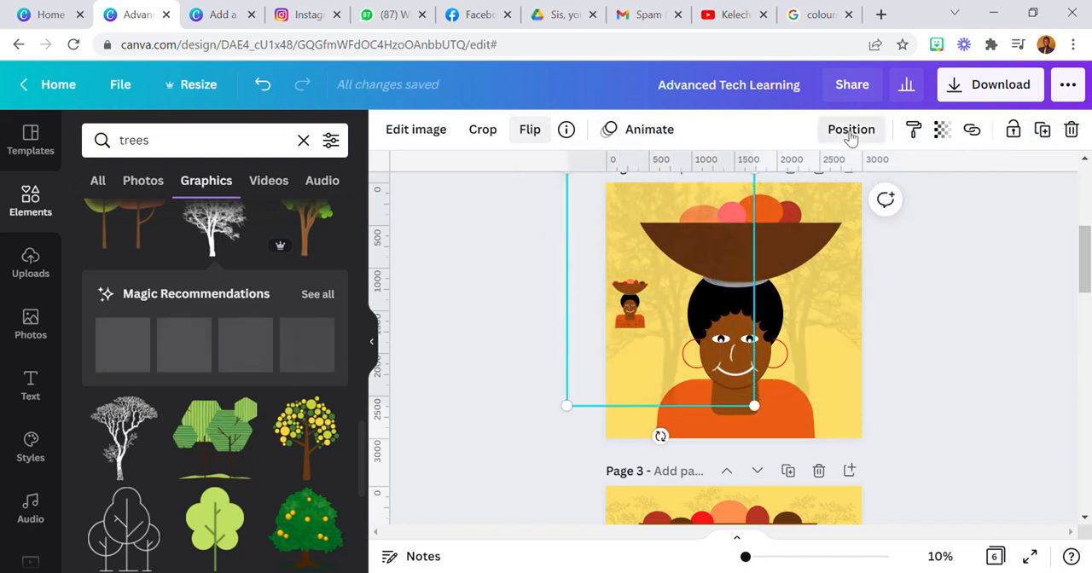
{"action": "left_click", "coordinate": [767, 214]}
{"action": "left_click", "coordinate": [1038, 305]}
{"action": "left_click", "coordinate": [1039, 305]}
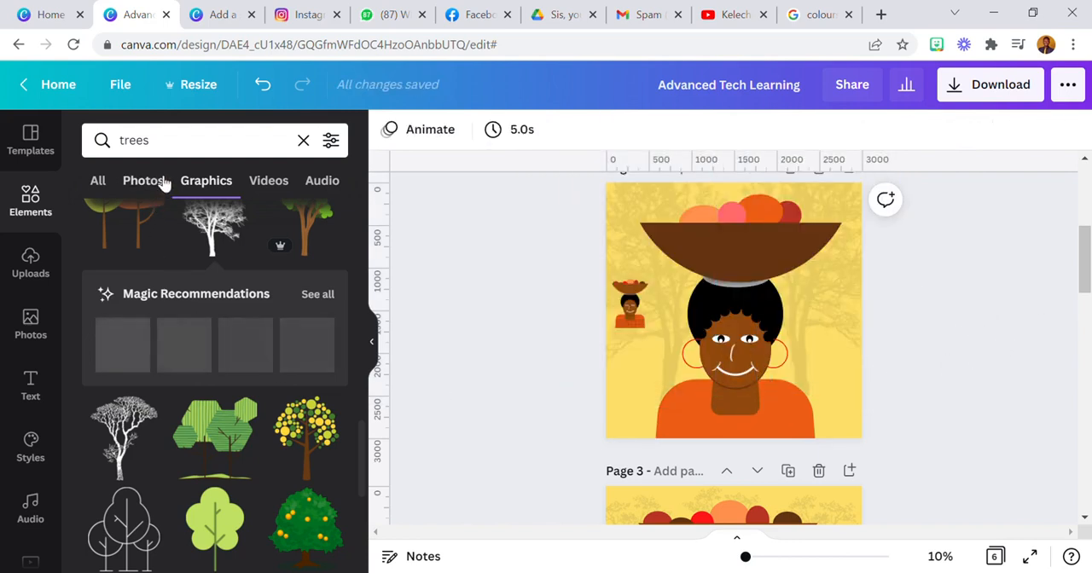
Replace the element search with a search for "water"
{"action": "left_click", "coordinate": [170, 150]}
{"action": "type", "text": "water"}
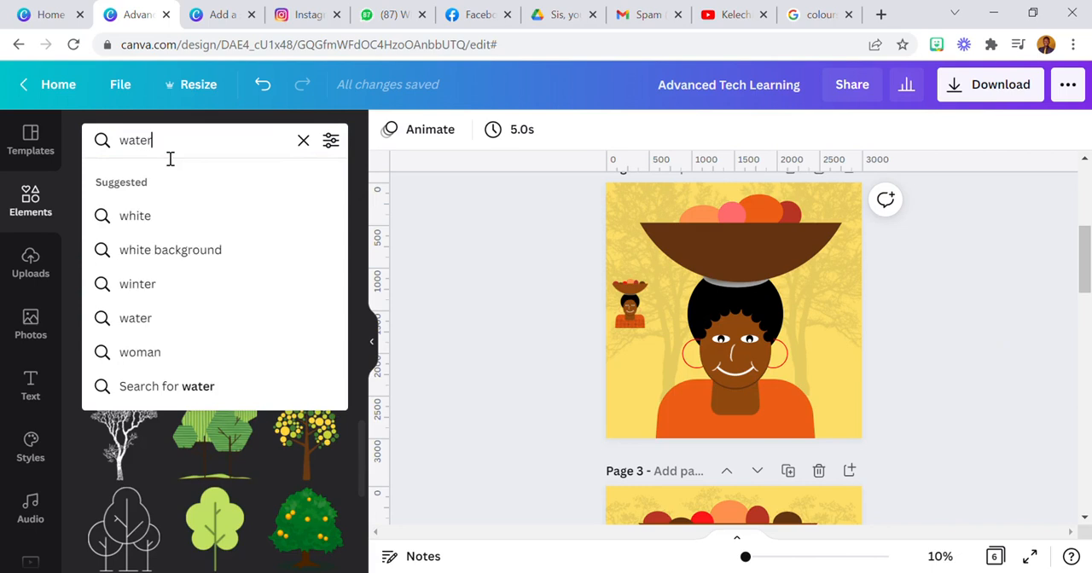
{"action": "key", "text": "Return"}
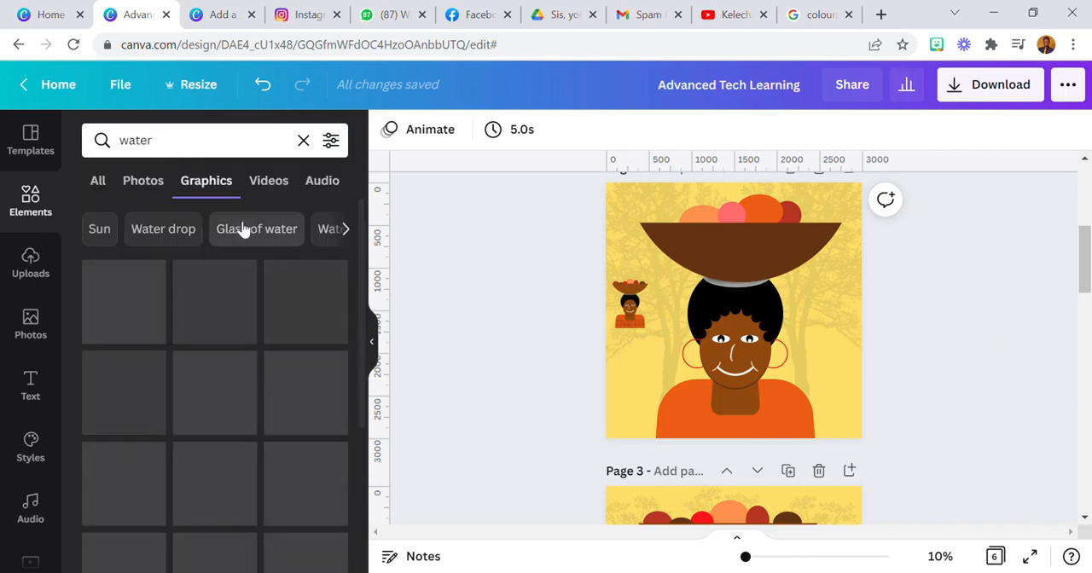
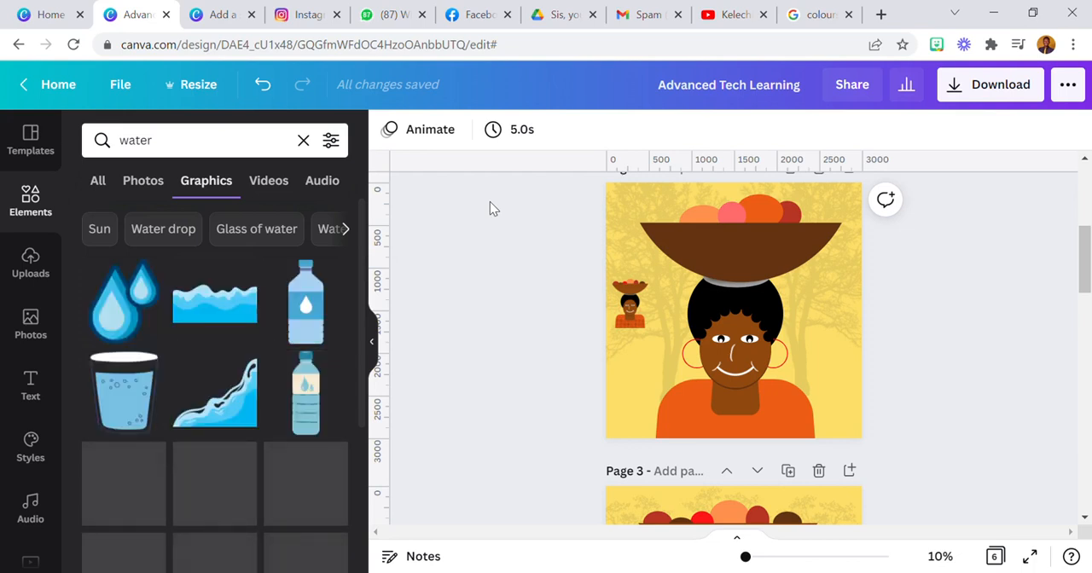
Add the blue zigzag wave graphic and enlarge it to about 3,099 × 1,364, spanning the lower edge of page 2
{"action": "scroll", "coordinate": [205, 385], "scroll_direction": "down", "scroll_amount": 6}
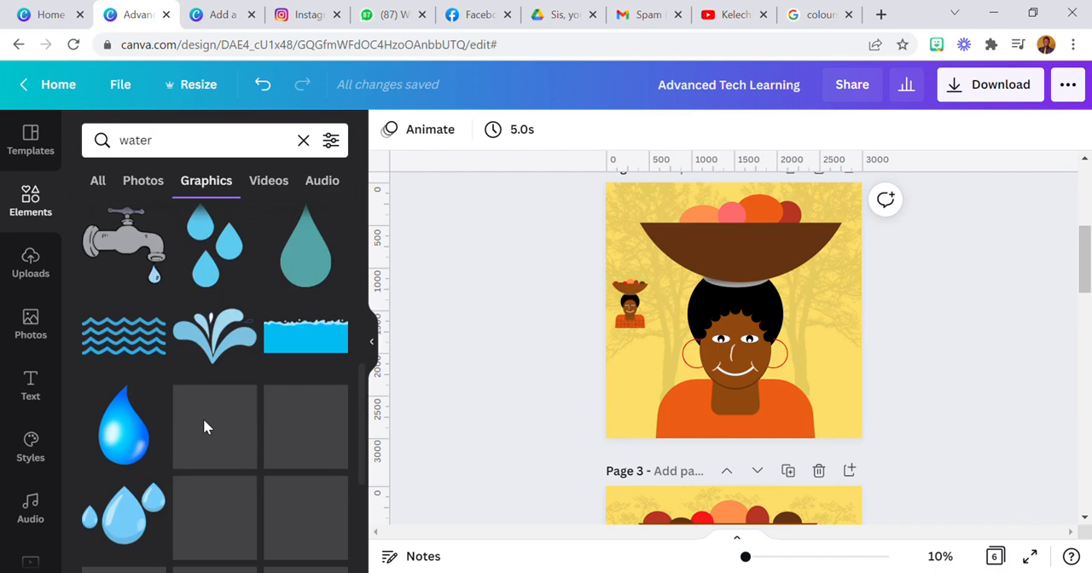
{"action": "left_click", "coordinate": [140, 342]}
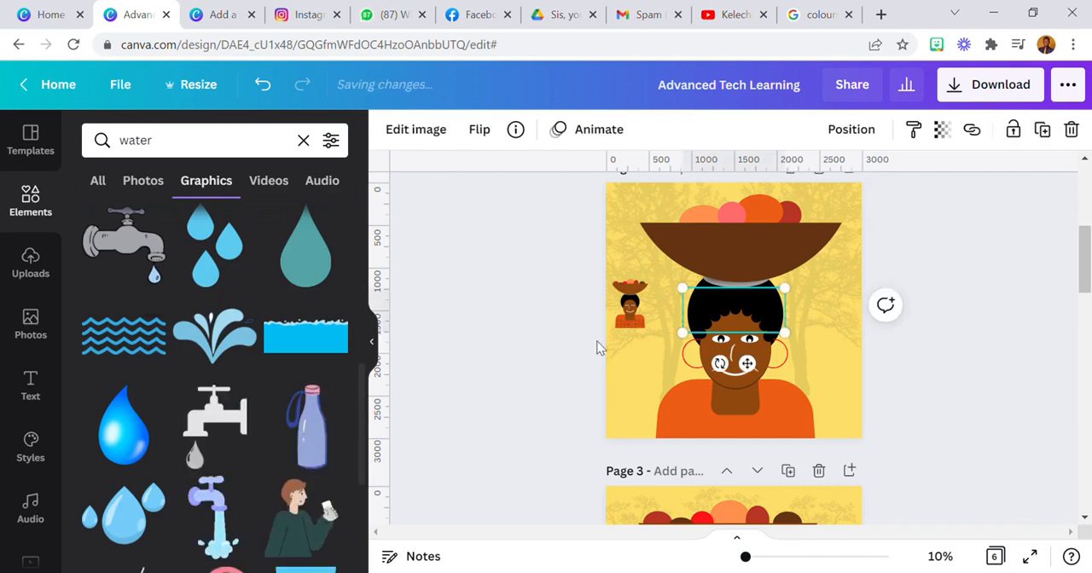
{"action": "left_click_drag", "start_coordinate": [599, 384], "coordinate": [583, 382]}
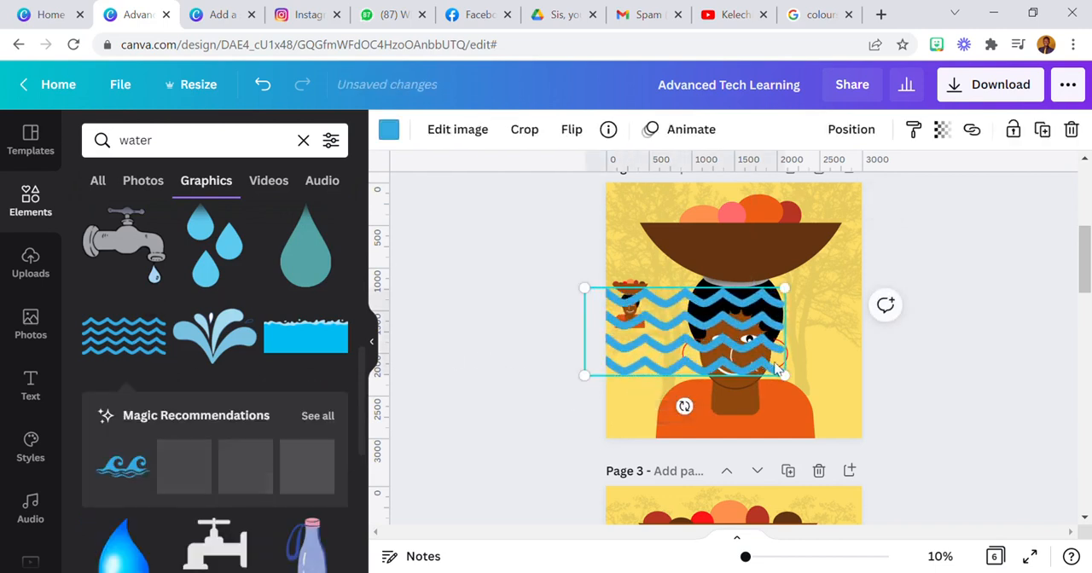
{"action": "left_click_drag", "start_coordinate": [786, 376], "coordinate": [901, 437]}
{"action": "left_click_drag", "start_coordinate": [817, 419], "coordinate": [838, 455]}
{"action": "left_click_drag", "start_coordinate": [612, 475], "coordinate": [724, 407]}
{"action": "left_click_drag", "start_coordinate": [840, 355], "coordinate": [727, 420]}
{"action": "left_click_drag", "start_coordinate": [816, 487], "coordinate": [889, 504]}
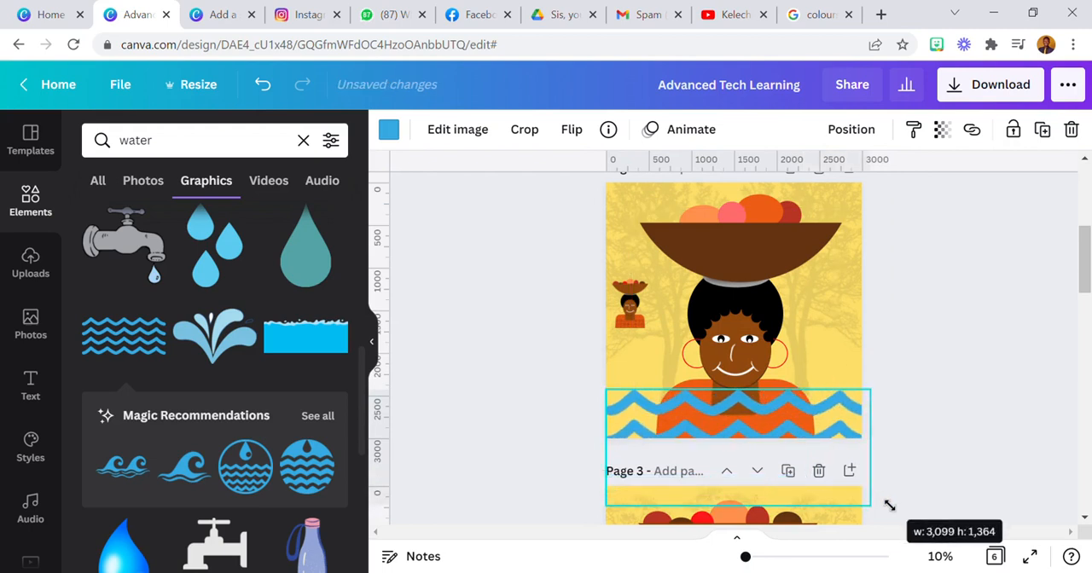
Send the wave graphic to the back, set its transparency to 7 and shift it slightly downward
{"action": "left_click", "coordinate": [845, 129]}
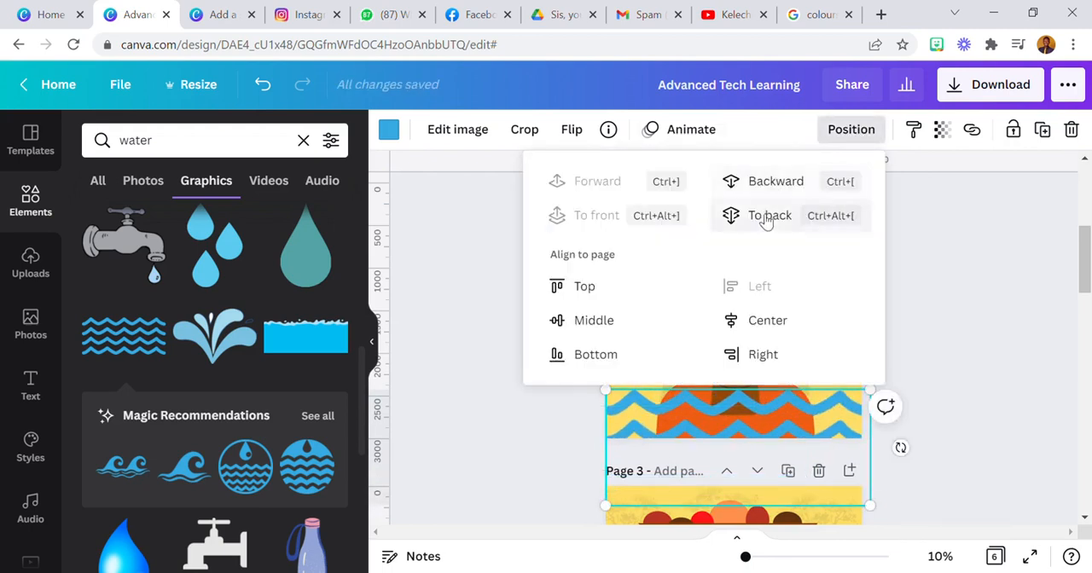
{"action": "left_click", "coordinate": [766, 218]}
{"action": "left_click", "coordinate": [942, 130]}
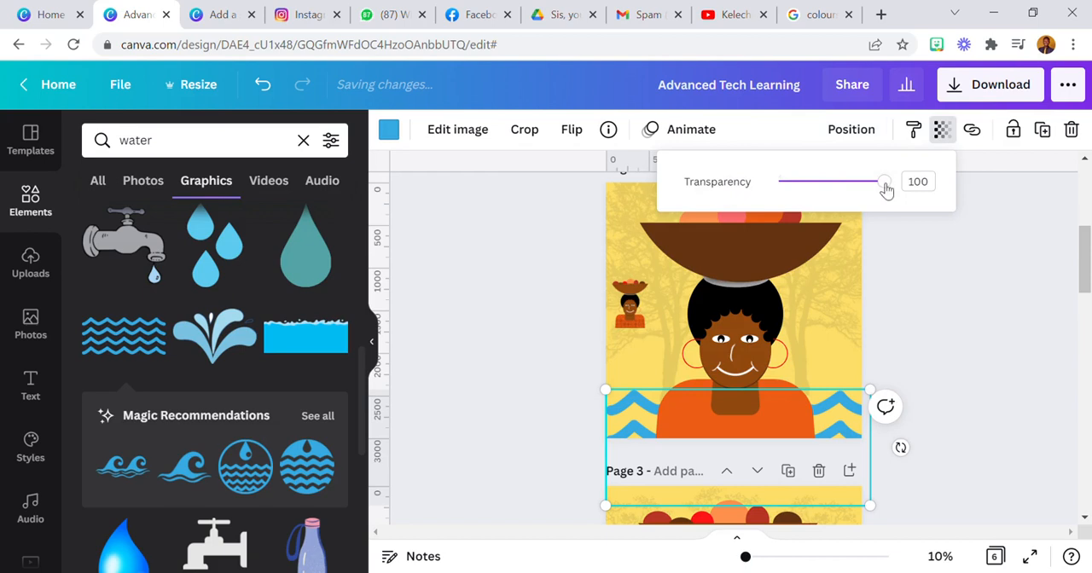
{"action": "left_click_drag", "start_coordinate": [887, 190], "coordinate": [792, 216]}
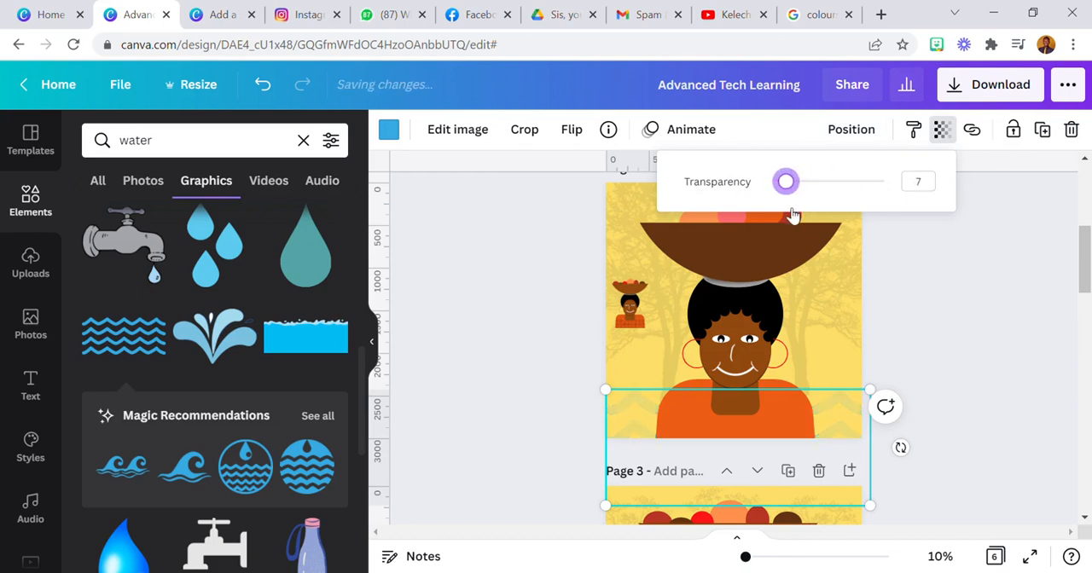
{"action": "left_click", "coordinate": [547, 303]}
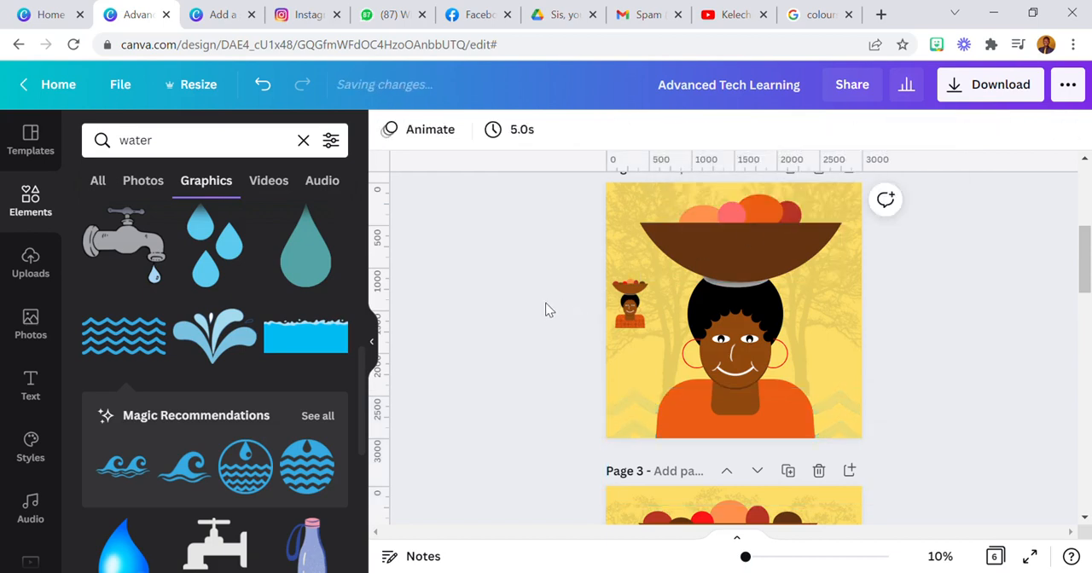
{"action": "left_click_drag", "start_coordinate": [626, 427], "coordinate": [634, 438]}
{"action": "left_click", "coordinate": [574, 394]}
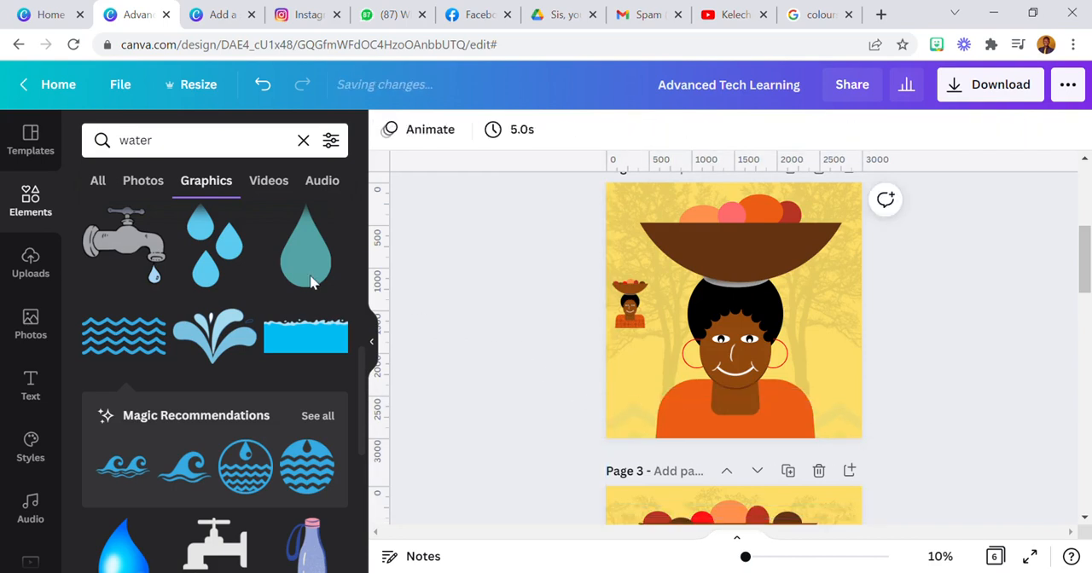
Search the graphics for "grass", add the single-colour green grass over the portrait and delete the multicoloured grass strip
{"action": "left_click", "coordinate": [161, 153]}
{"action": "type", "text": "grass"}
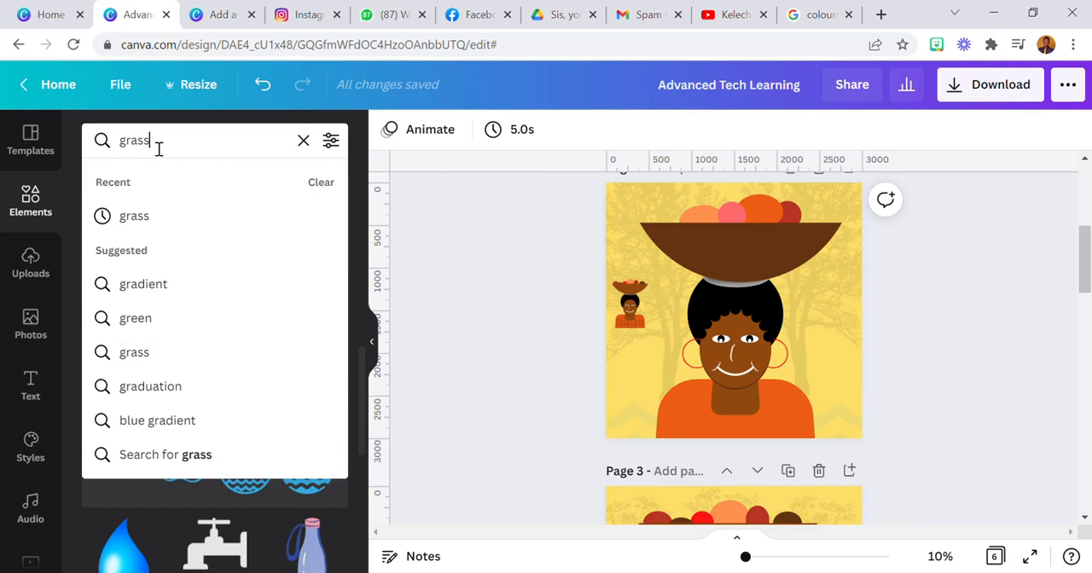
{"action": "key", "text": "Return"}
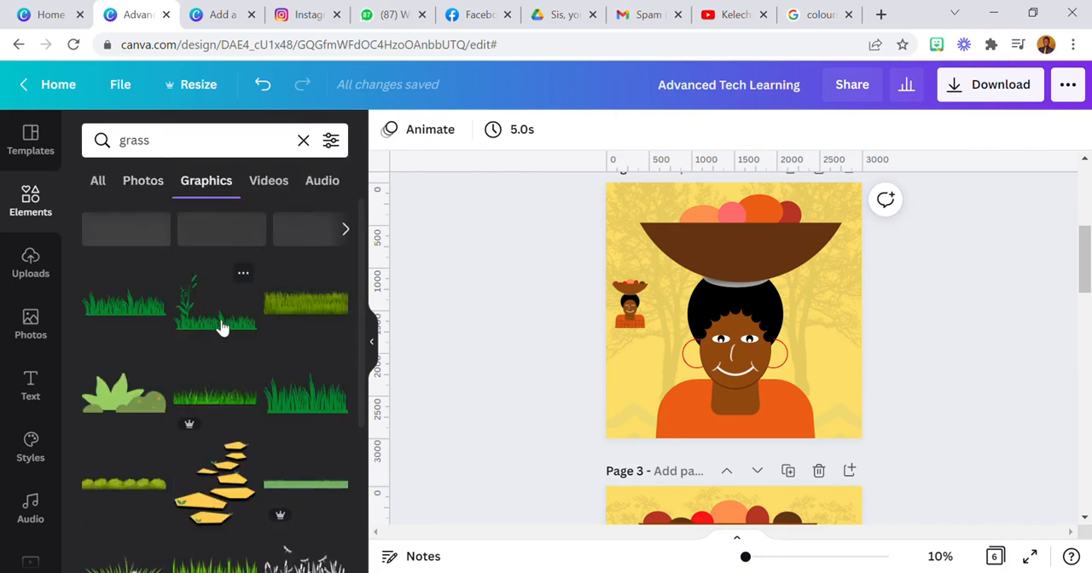
{"action": "left_click", "coordinate": [230, 395]}
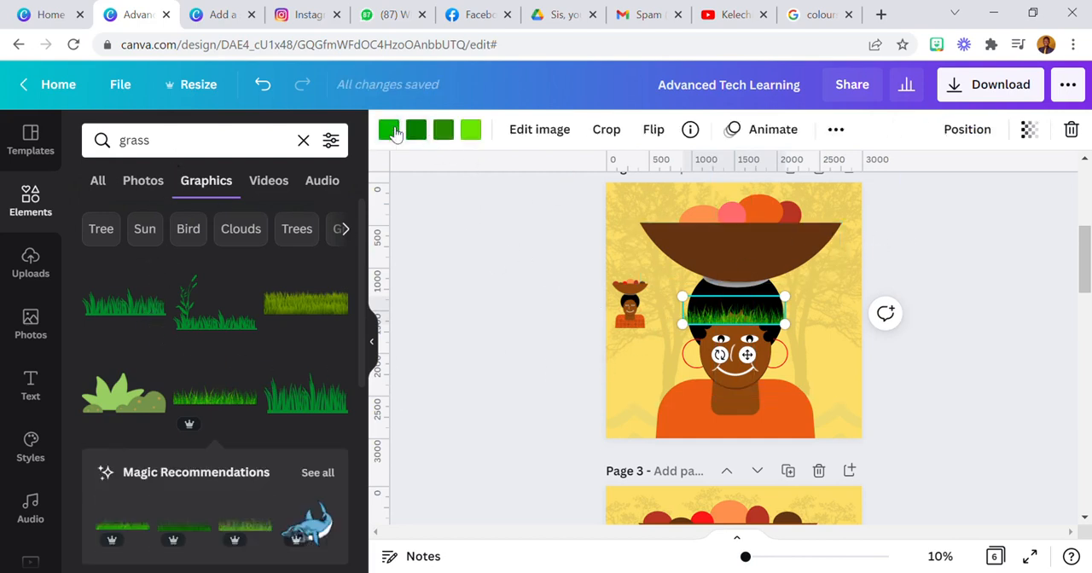
{"action": "left_click", "coordinate": [132, 307]}
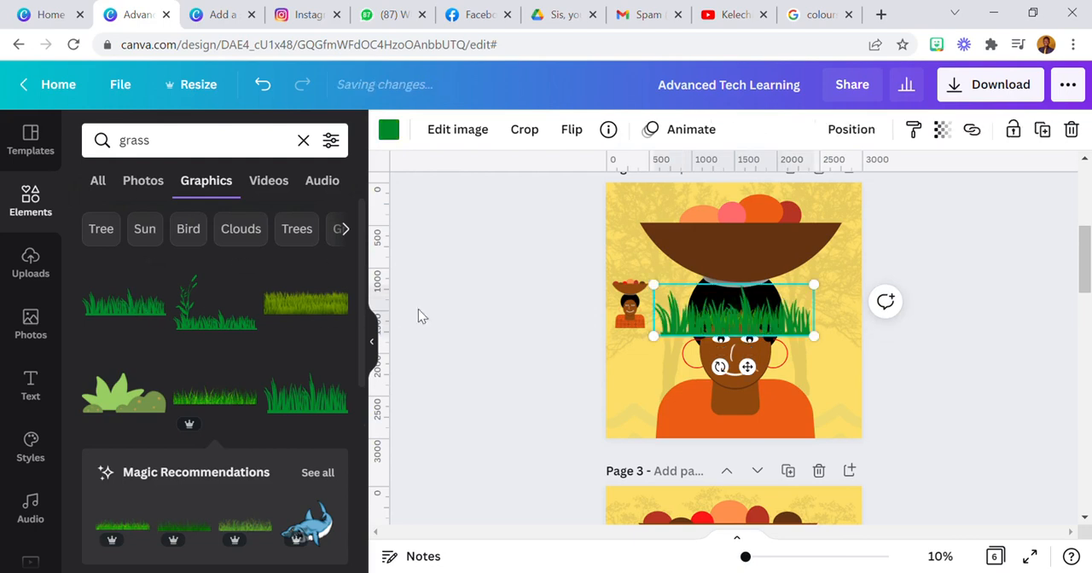
{"action": "left_click_drag", "start_coordinate": [703, 333], "coordinate": [747, 403]}
{"action": "left_click", "coordinate": [695, 320]}
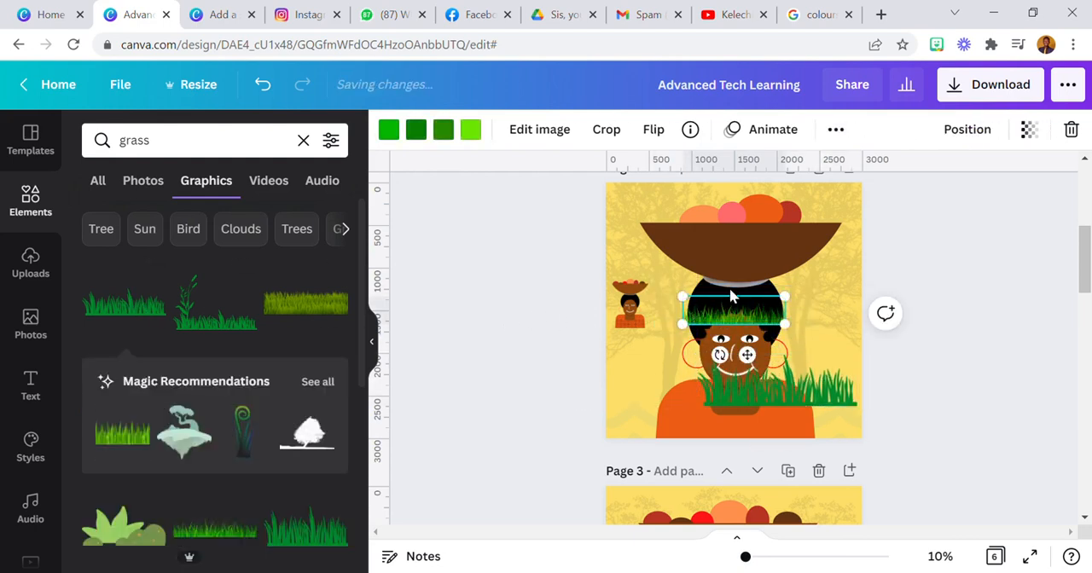
{"action": "left_click", "coordinate": [1071, 130]}
Recolour the grass black and move it to the page's left edge at the height of the woman's face
{"action": "left_click", "coordinate": [823, 381]}
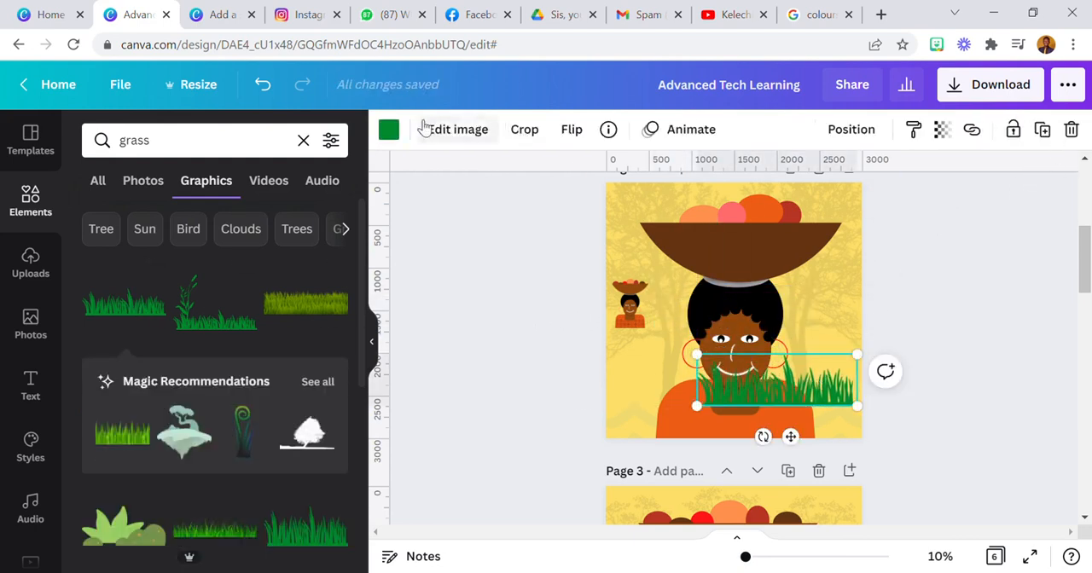
{"action": "left_click", "coordinate": [388, 128]}
{"action": "left_click", "coordinate": [145, 218]}
{"action": "left_click_drag", "start_coordinate": [758, 390], "coordinate": [655, 381]}
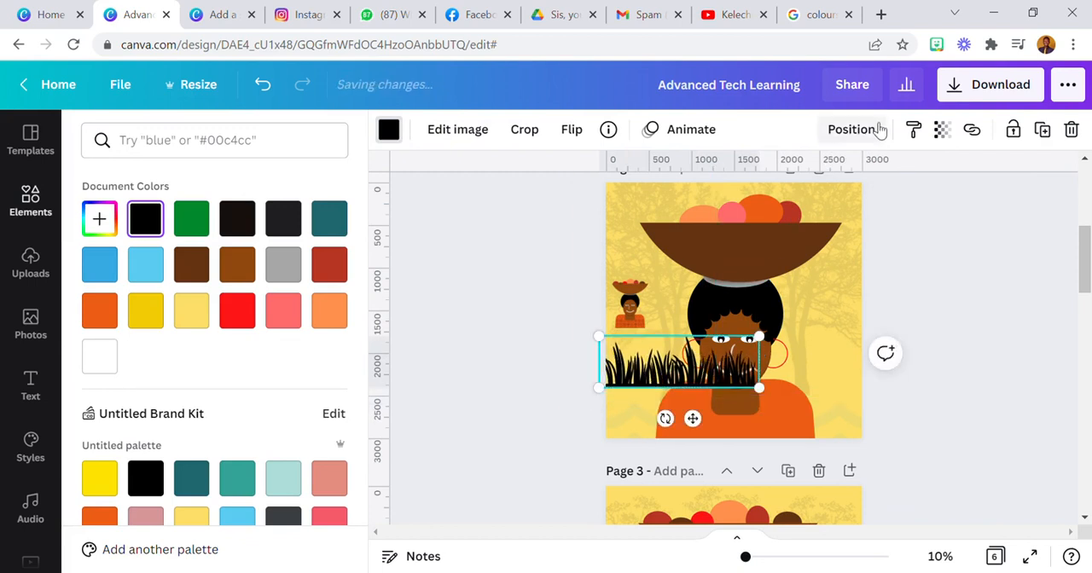
Send the black grass behind the woman and set its transparency to 9
{"action": "left_click", "coordinate": [863, 129]}
{"action": "left_click", "coordinate": [815, 182]}
{"action": "left_click", "coordinate": [944, 131]}
{"action": "left_click", "coordinate": [932, 186]}
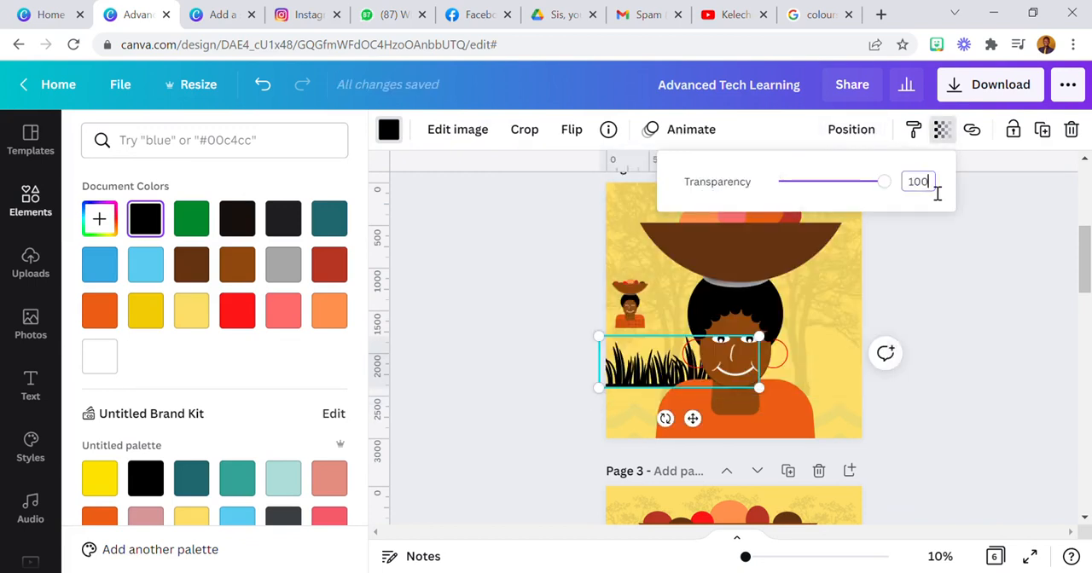
{"action": "type", "text": "0"}
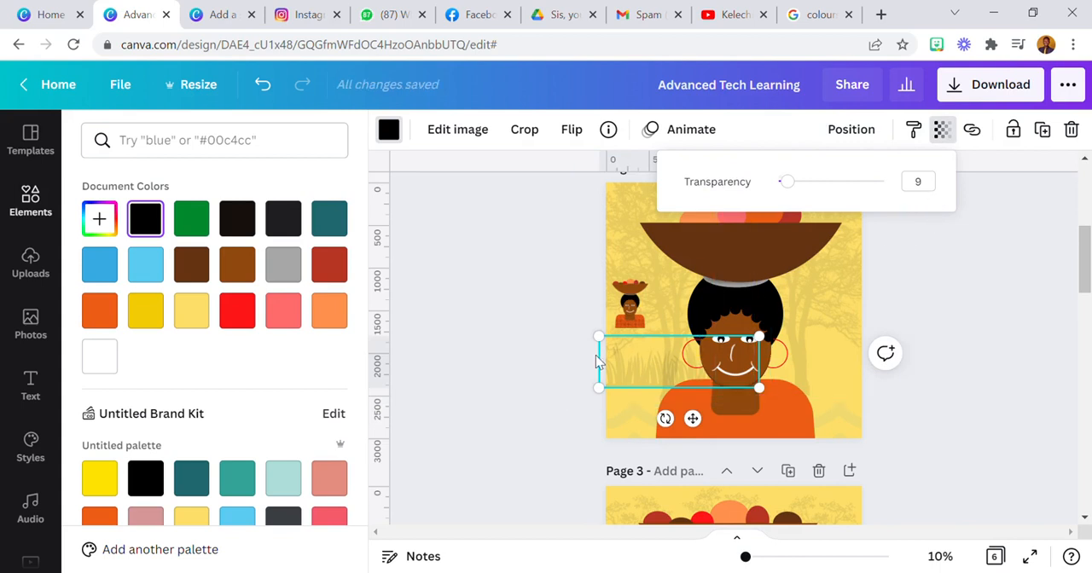
Send the left tree to the back and move the faded grass slightly down and left
{"action": "left_click", "coordinate": [610, 361]}
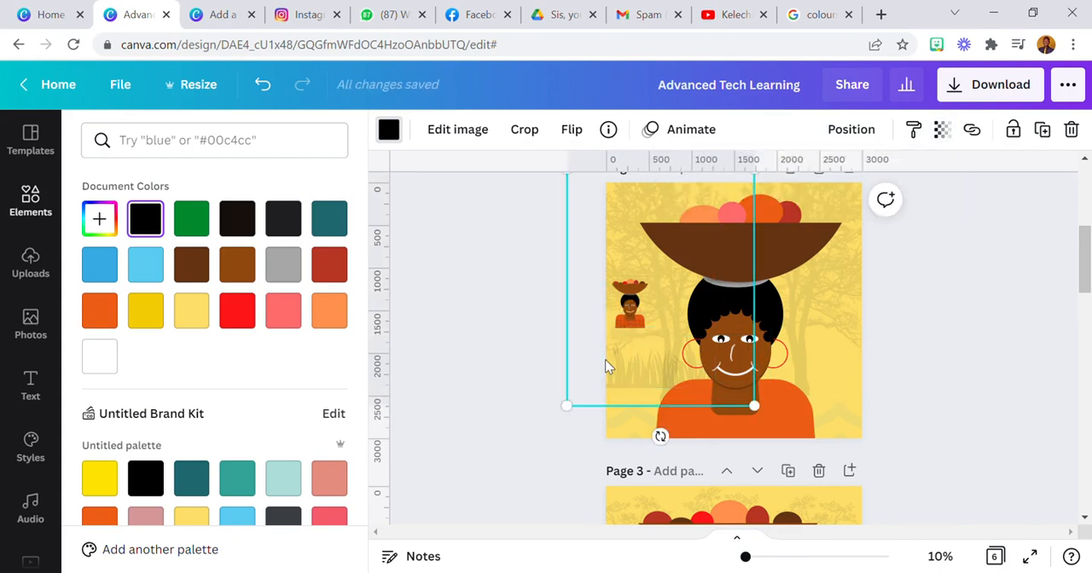
{"action": "left_click", "coordinate": [851, 135]}
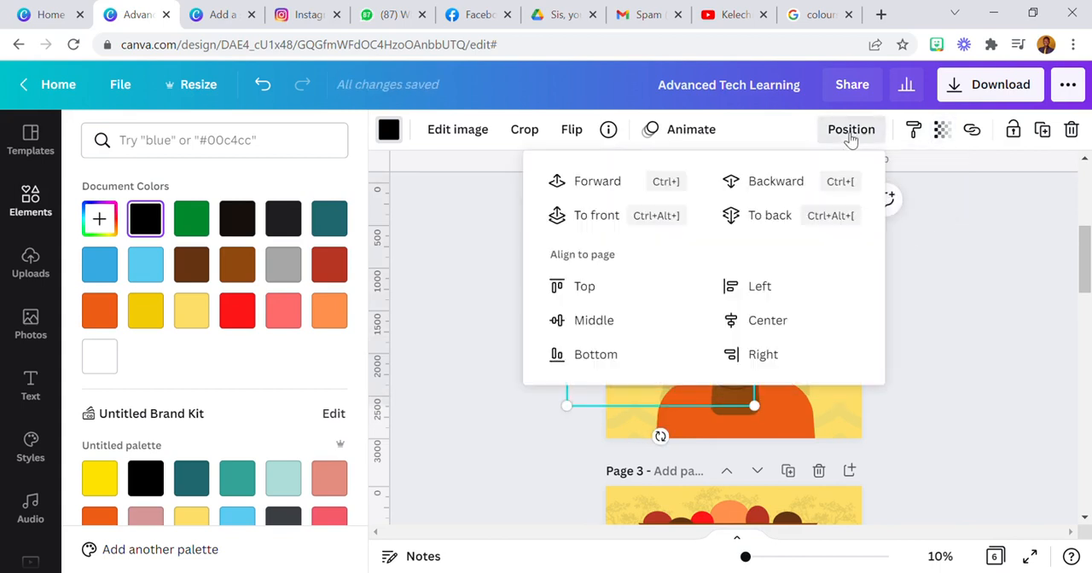
{"action": "left_click", "coordinate": [786, 216]}
{"action": "left_click", "coordinate": [640, 353]}
{"action": "left_click_drag", "start_coordinate": [640, 353], "coordinate": [629, 372]}
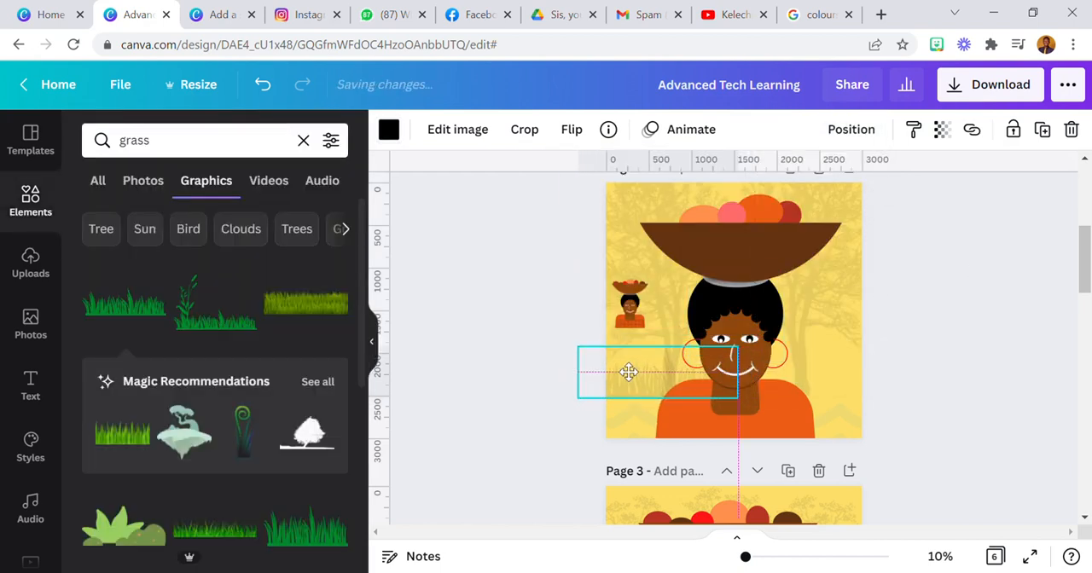
Place a horizontally flipped copy of the faded grass on the page's right side and send it to the back
{"action": "left_click", "coordinate": [571, 130]}
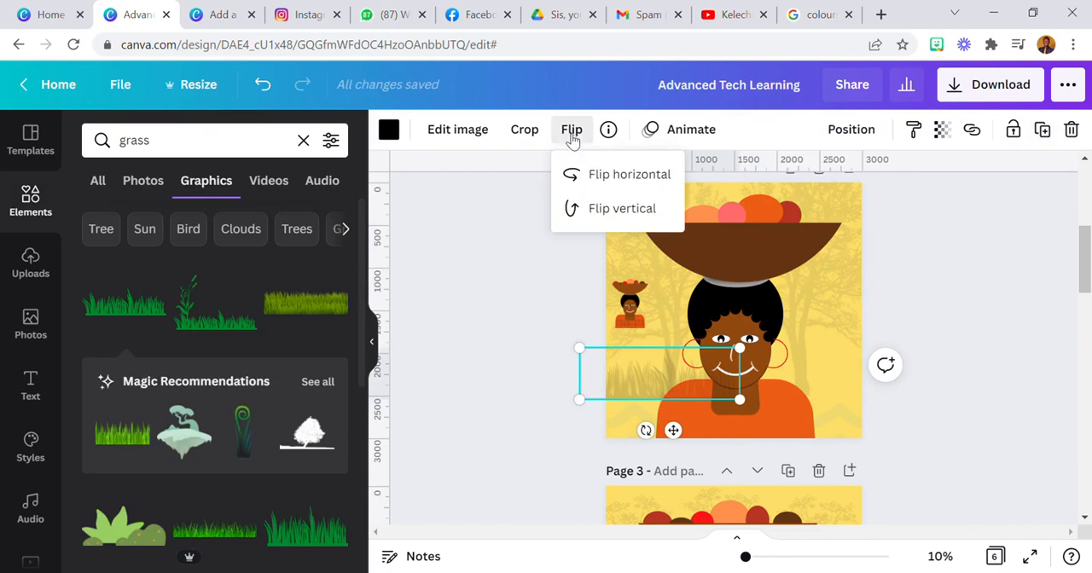
{"action": "left_click", "coordinate": [585, 176]}
{"action": "left_click", "coordinate": [651, 362]}
{"action": "left_click_drag", "start_coordinate": [651, 361], "coordinate": [814, 367]}
{"action": "left_click", "coordinate": [851, 128]}
{"action": "left_click", "coordinate": [804, 214]}
{"action": "left_click", "coordinate": [981, 314]}
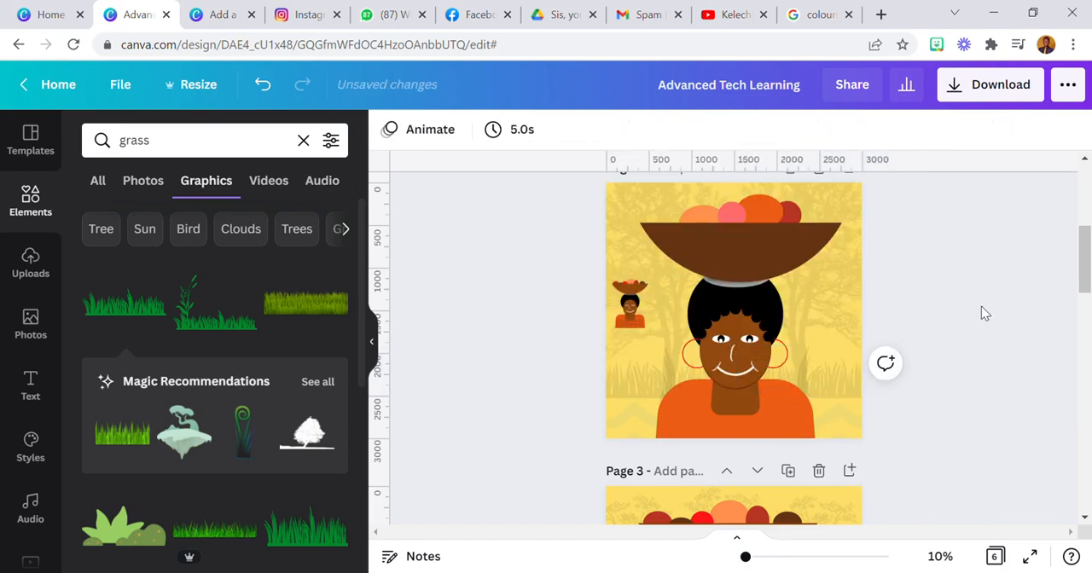
{"action": "left_click", "coordinate": [855, 399]}
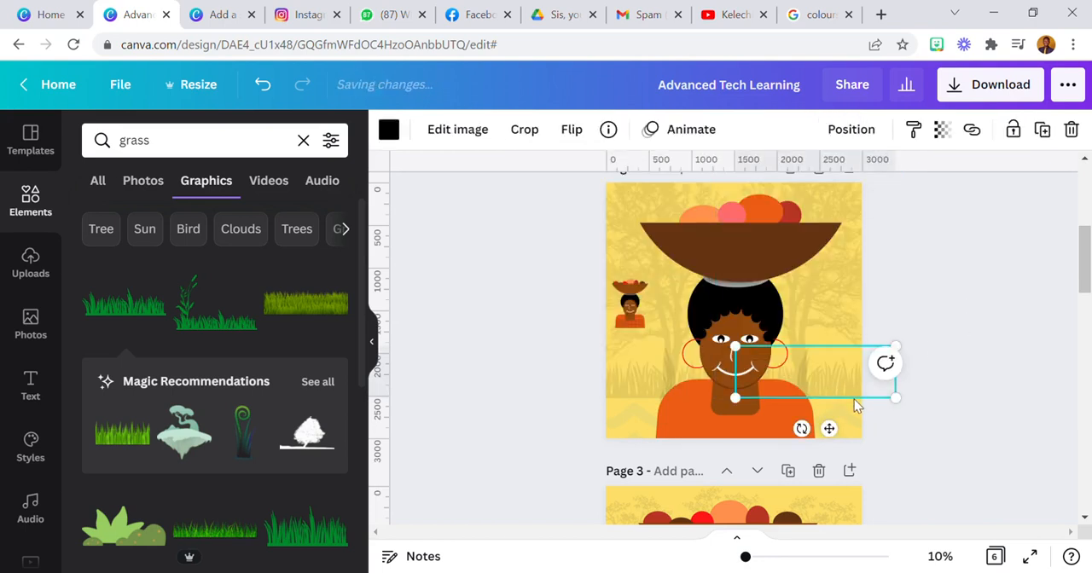
{"action": "left_click_drag", "start_coordinate": [842, 435], "coordinate": [844, 435]}
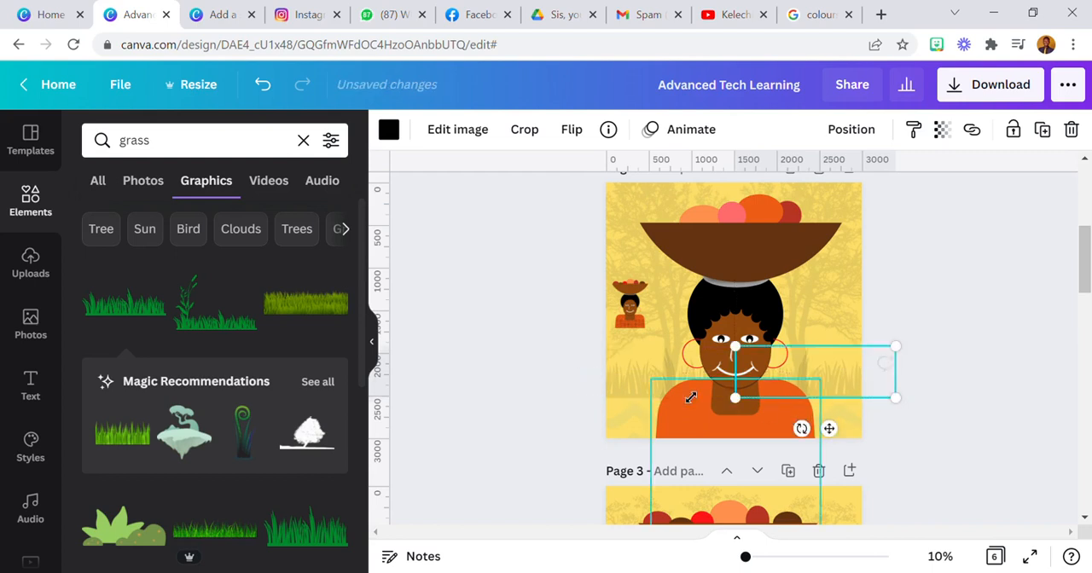
{"action": "left_click", "coordinate": [515, 349]}
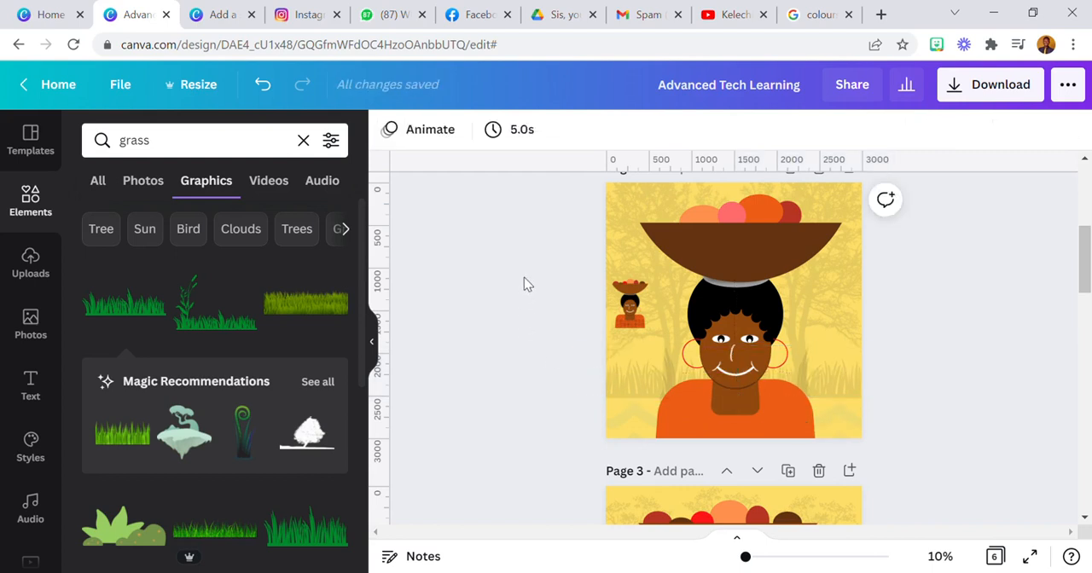
Clear the element search, add a plain line with a dashed style and place it along the base of the left grass
{"action": "left_click", "coordinate": [202, 152]}
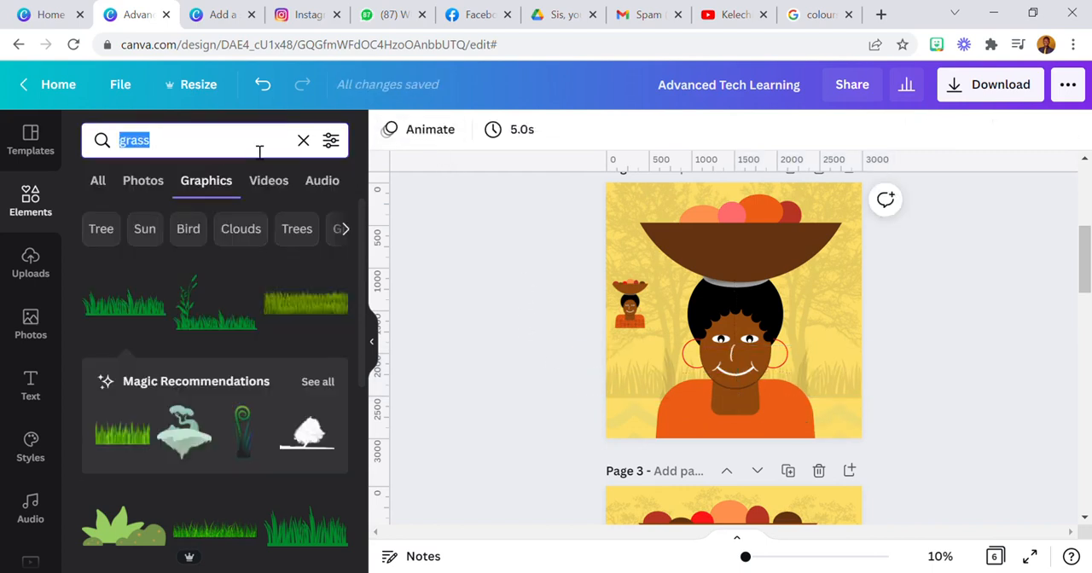
{"action": "left_click", "coordinate": [304, 140]}
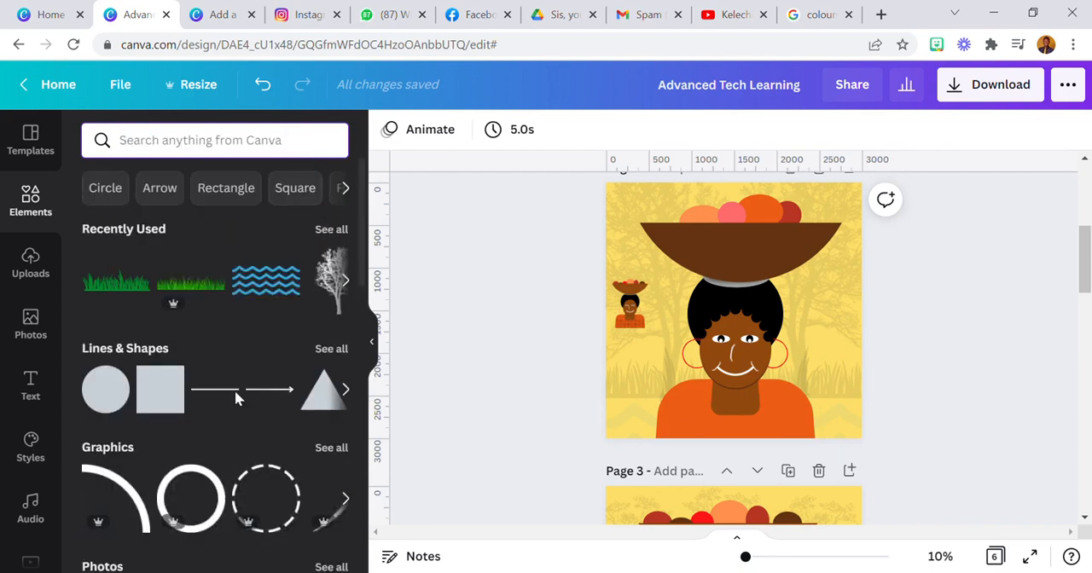
{"action": "left_click", "coordinate": [231, 386]}
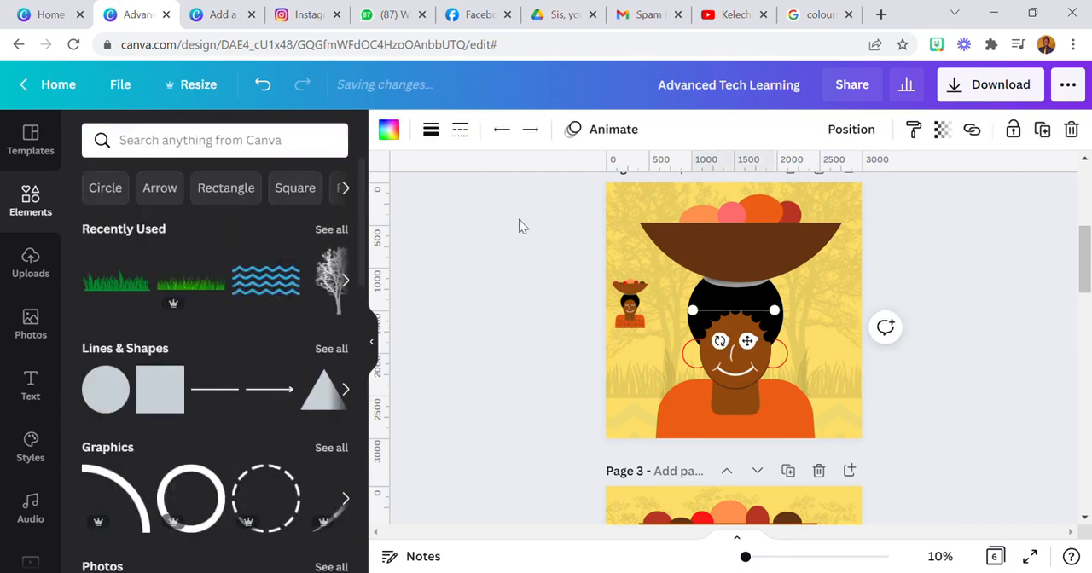
{"action": "left_click", "coordinate": [459, 133]}
{"action": "left_click", "coordinate": [505, 276]}
{"action": "left_click_drag", "start_coordinate": [747, 341], "coordinate": [667, 438]}
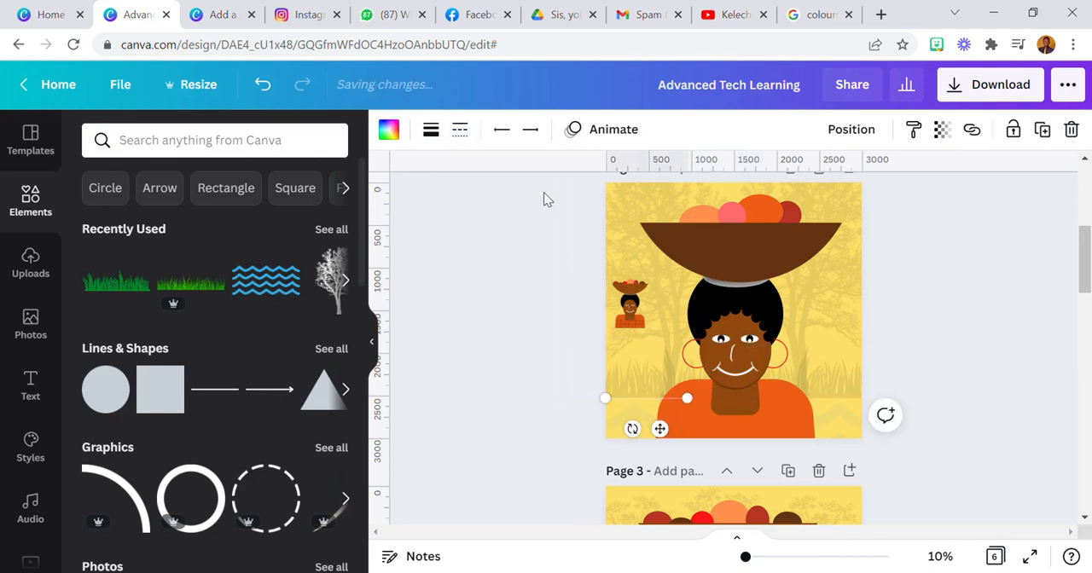
Colour the dashed line black, set its weight to 22 and extend it horizontally across the page to about 3,104 long
{"action": "left_click", "coordinate": [388, 129]}
{"action": "left_click", "coordinate": [162, 227]}
{"action": "left_click", "coordinate": [432, 131]}
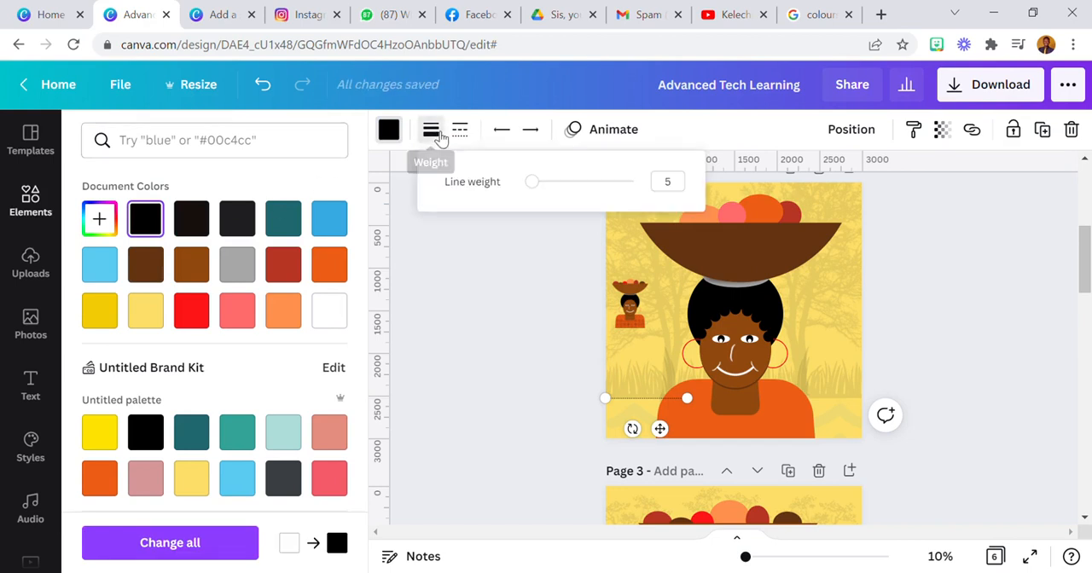
{"action": "left_click_drag", "start_coordinate": [539, 190], "coordinate": [558, 189]}
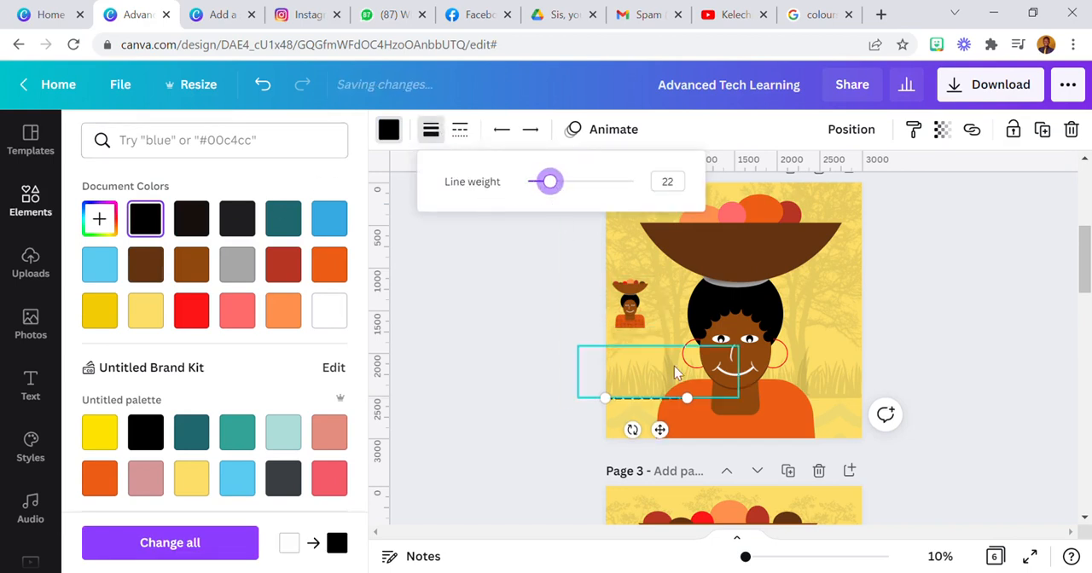
{"action": "left_click_drag", "start_coordinate": [699, 410], "coordinate": [877, 415]}
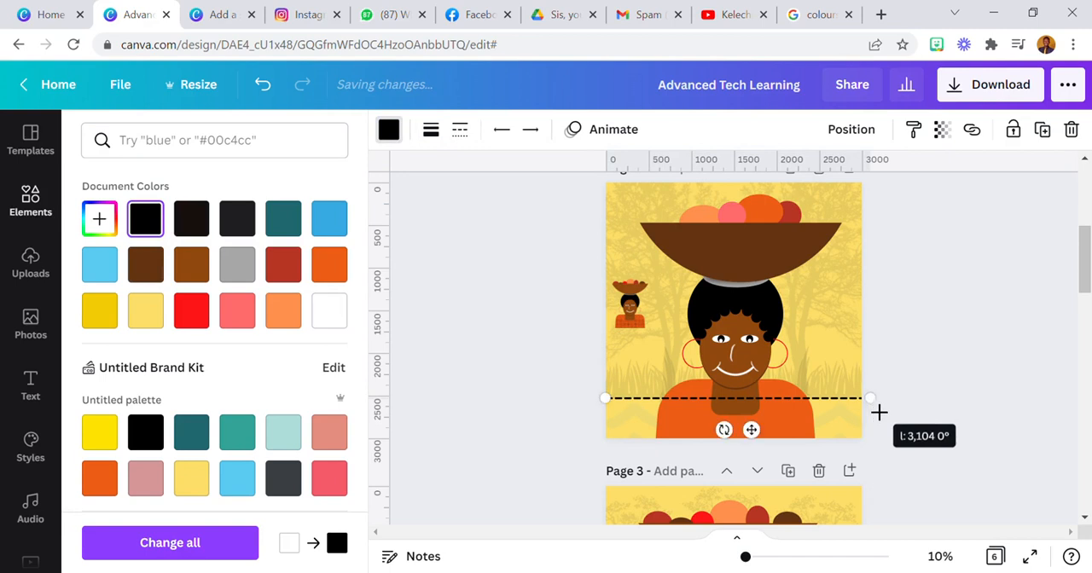
Send the dashed line to the back and lower its transparency value until it matches the faded background
{"action": "left_click", "coordinate": [851, 129]}
{"action": "left_click", "coordinate": [807, 181]}
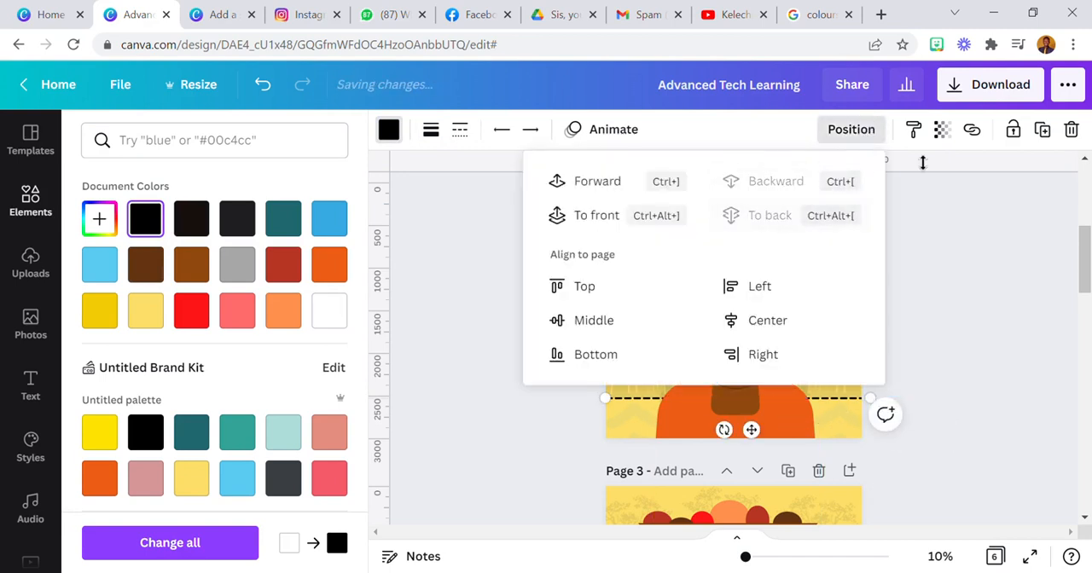
{"action": "left_click", "coordinate": [941, 130]}
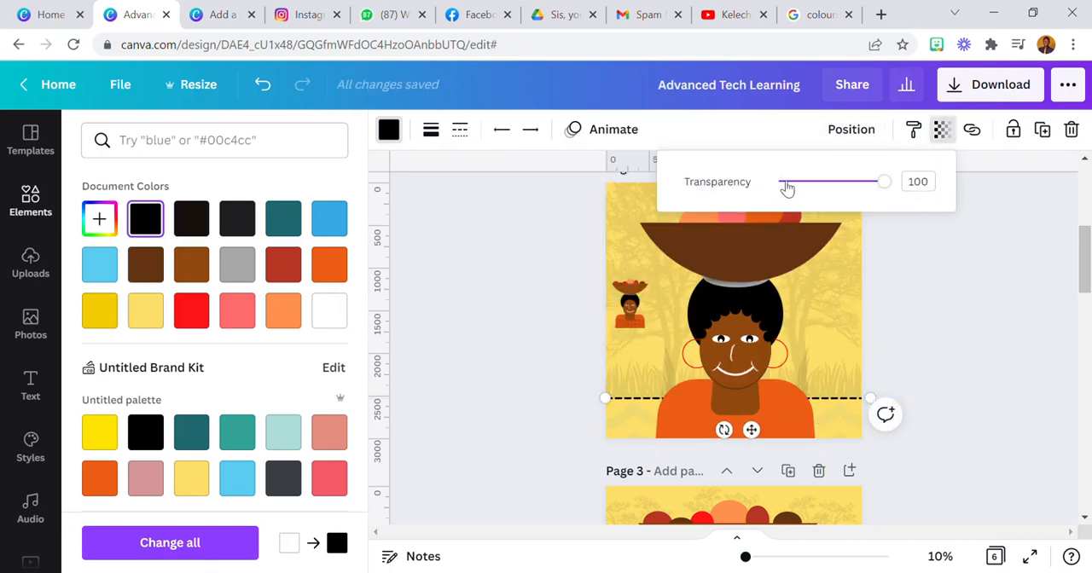
{"action": "left_click_drag", "start_coordinate": [882, 180], "coordinate": [793, 187]}
{"action": "left_click", "coordinate": [960, 324]}
Delete the small reference copy of the portrait from the left side of page 2
{"action": "scroll", "coordinate": [938, 333], "scroll_direction": "up", "scroll_amount": 2}
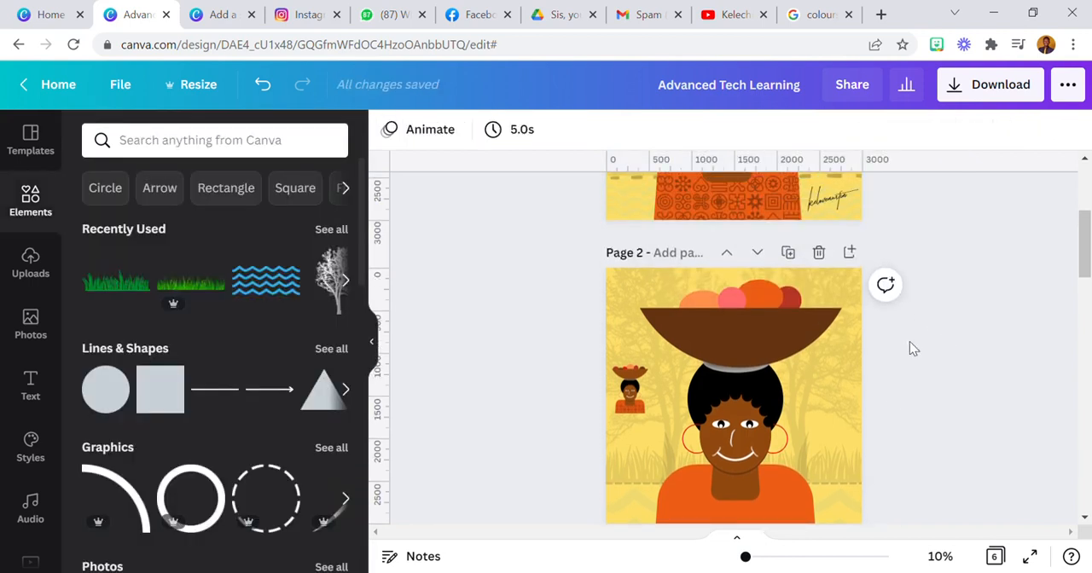
{"action": "left_click", "coordinate": [658, 395]}
{"action": "key", "text": "Delete"}
{"action": "scroll", "coordinate": [888, 324], "scroll_direction": "down", "scroll_amount": 1}
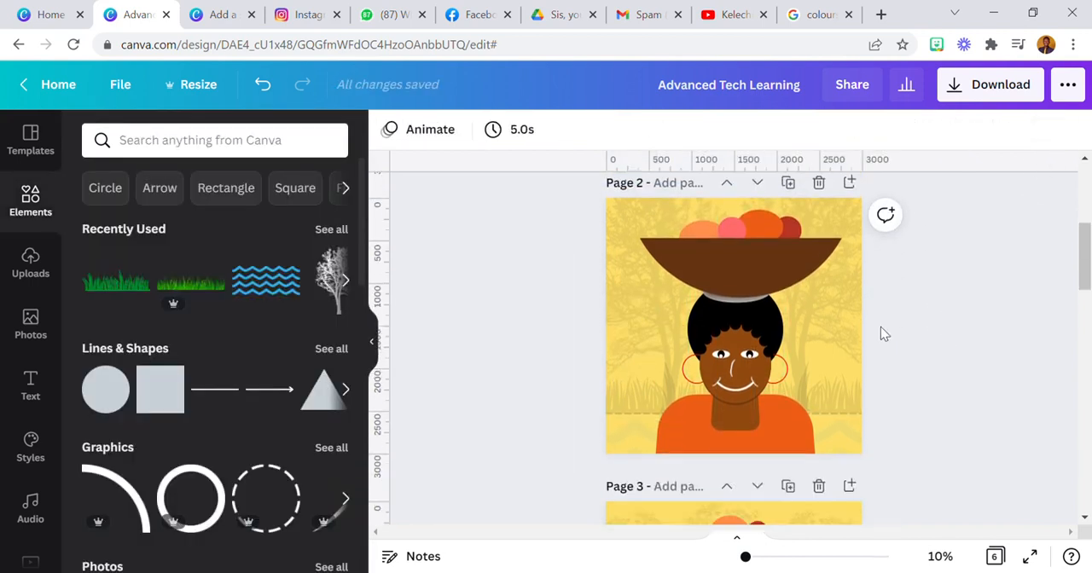
{"action": "scroll", "coordinate": [880, 333], "scroll_direction": "down", "scroll_amount": 1}
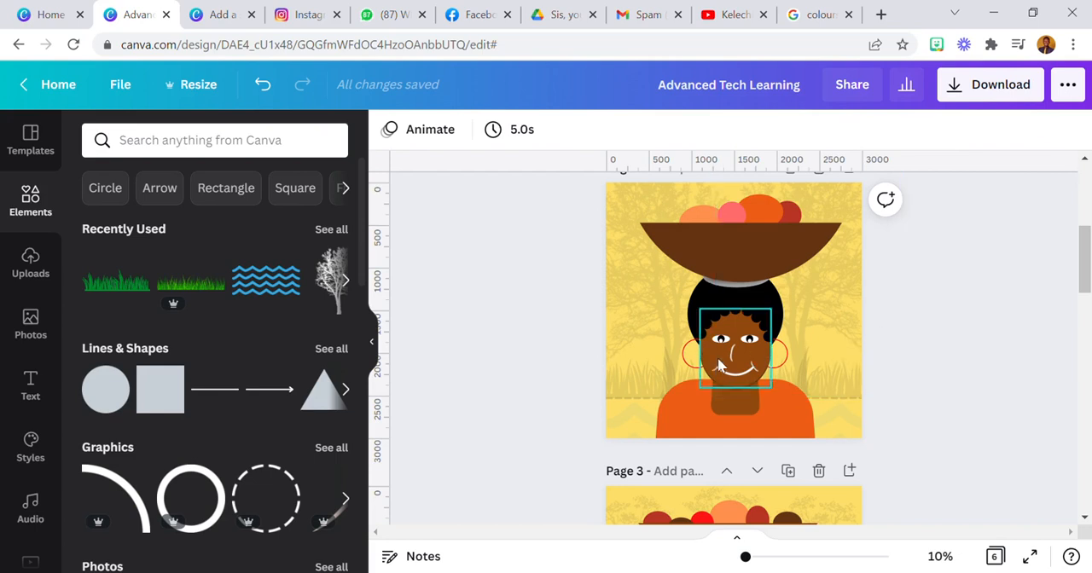
{"action": "scroll", "coordinate": [674, 367], "scroll_direction": "up", "scroll_amount": 1}
{"action": "scroll", "coordinate": [673, 367], "scroll_direction": "down", "scroll_amount": 1}
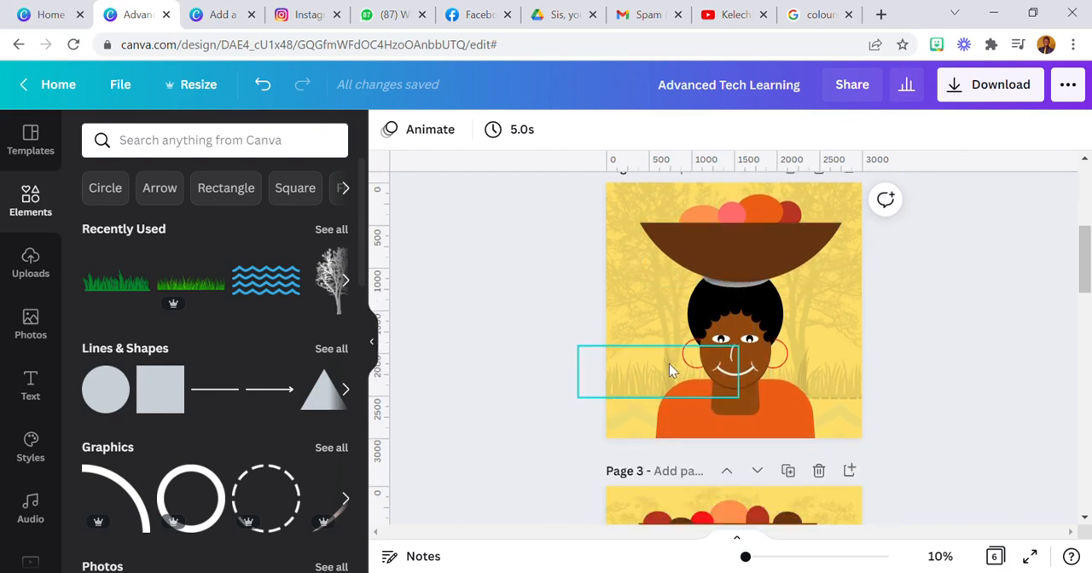